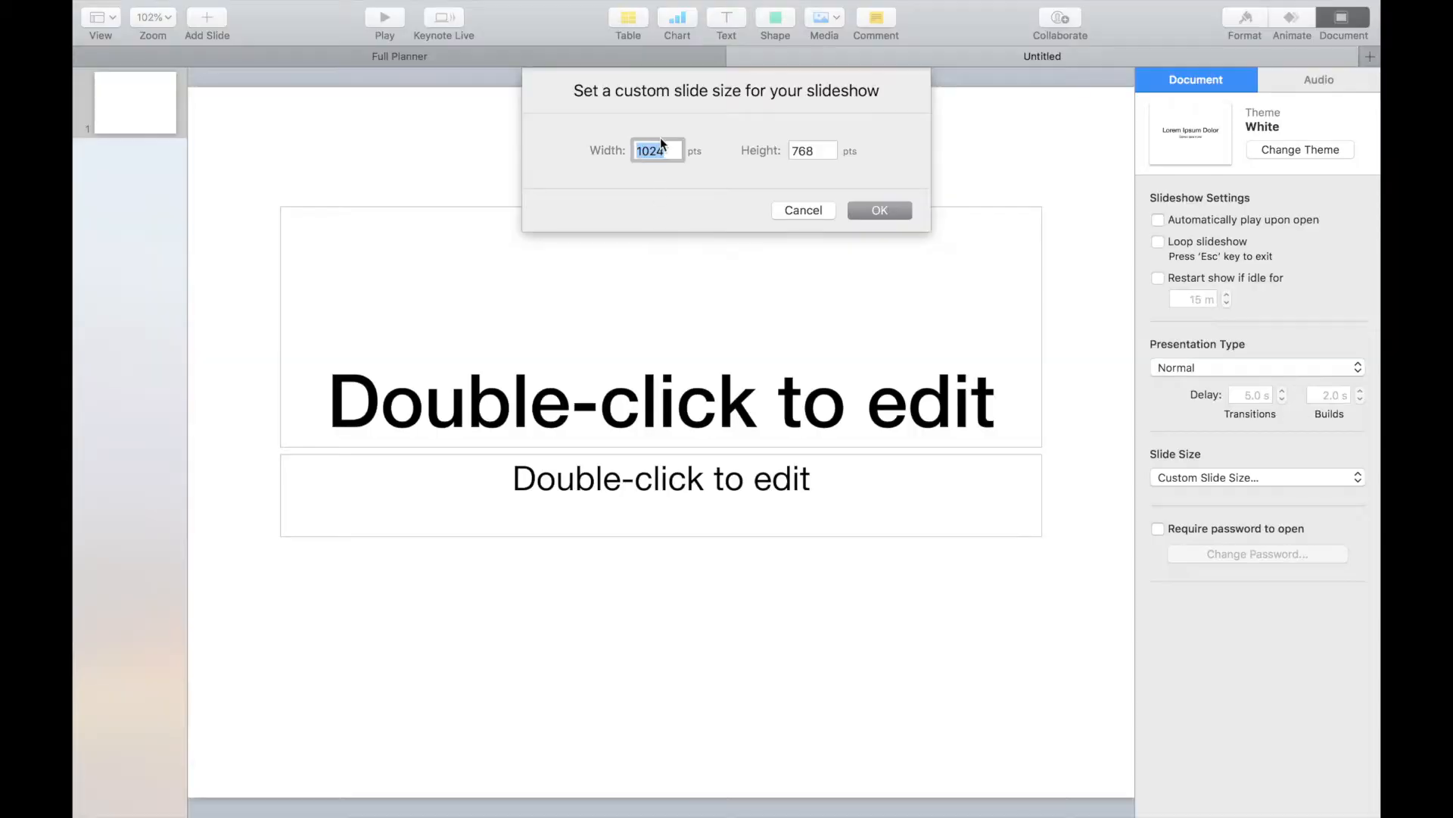
Set the custom slide size to 1280 pts wide and 720 pts high
type("1280")
double_click(824, 150)
type("720")
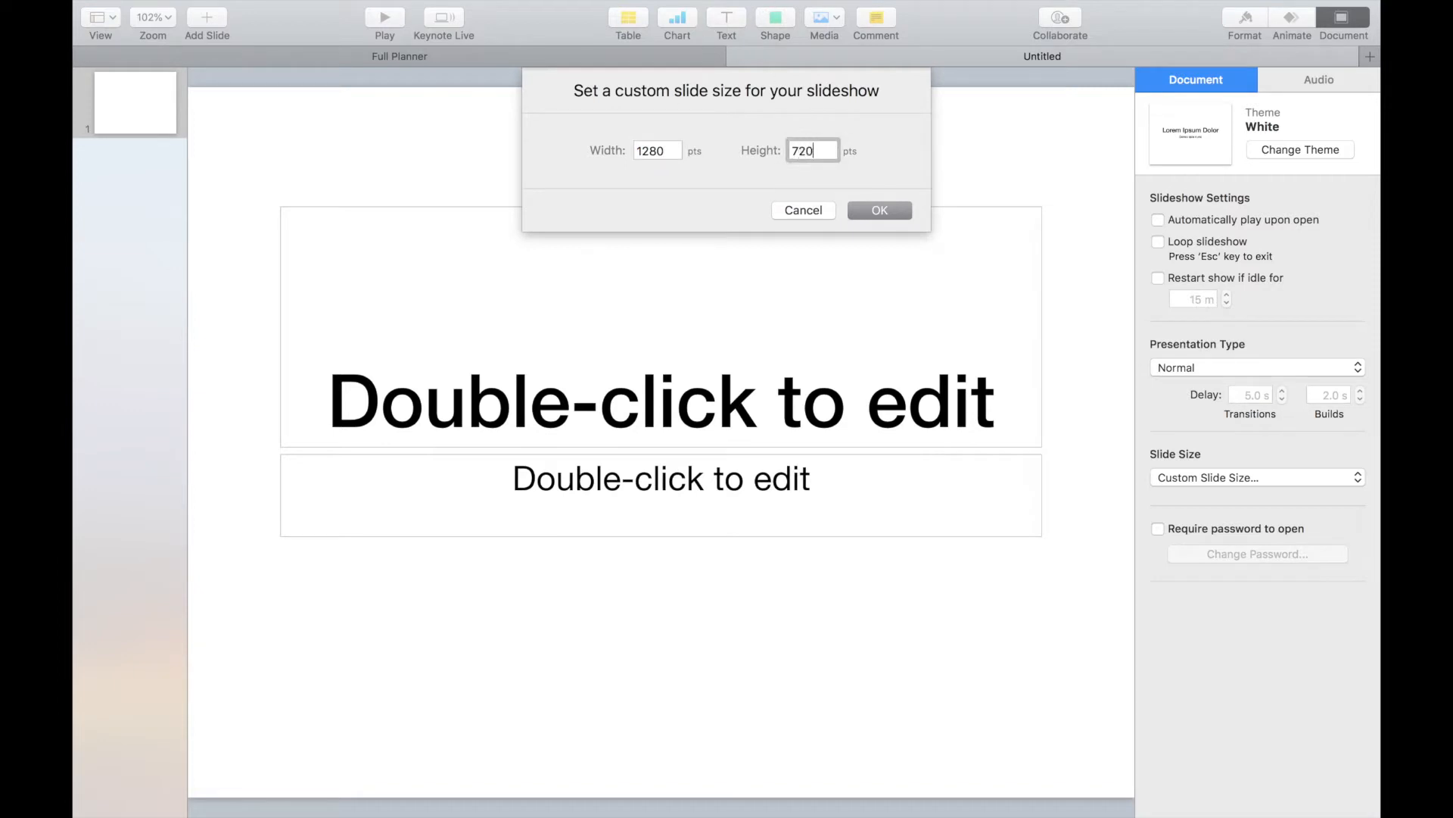
left_click(899, 215)
Delete the title and subtitle placeholders from the slide
left_click(792, 314)
key("Delete")
left_click(757, 469)
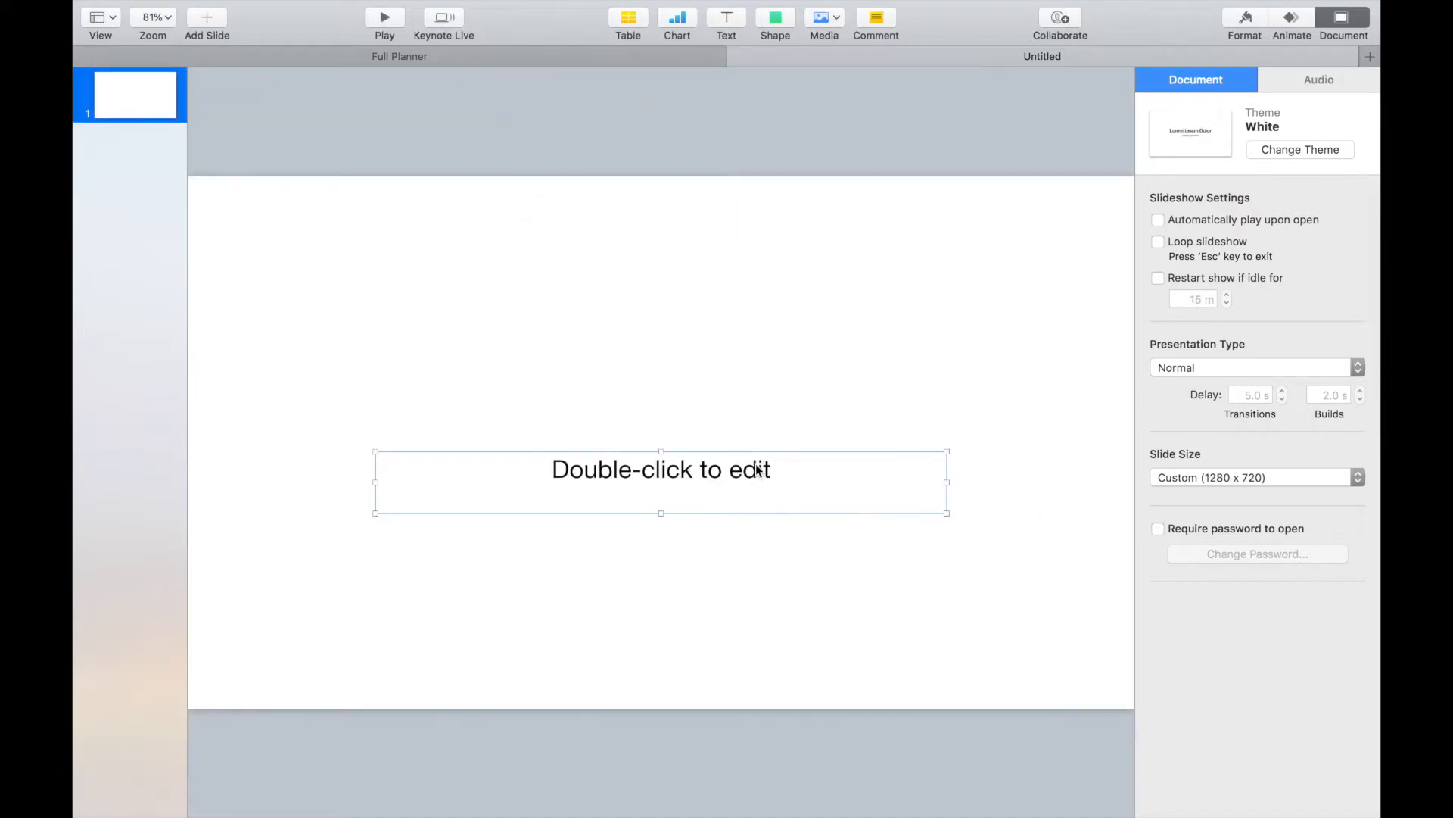
key("Delete")
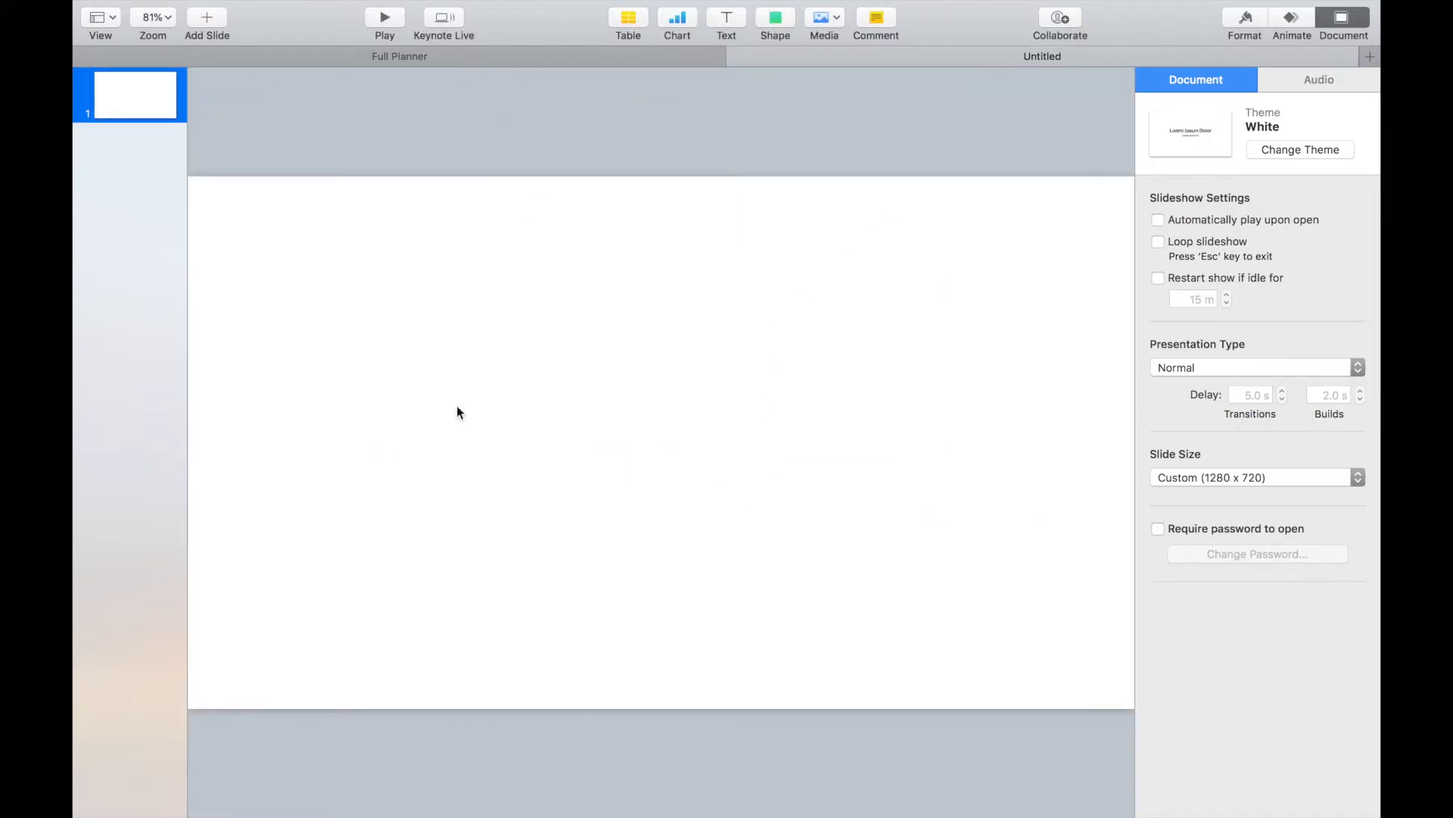
Paste the copied planner slides into the presentation and delete the blank first slide
left_click(134, 74)
key("super+v")
left_click(137, 79)
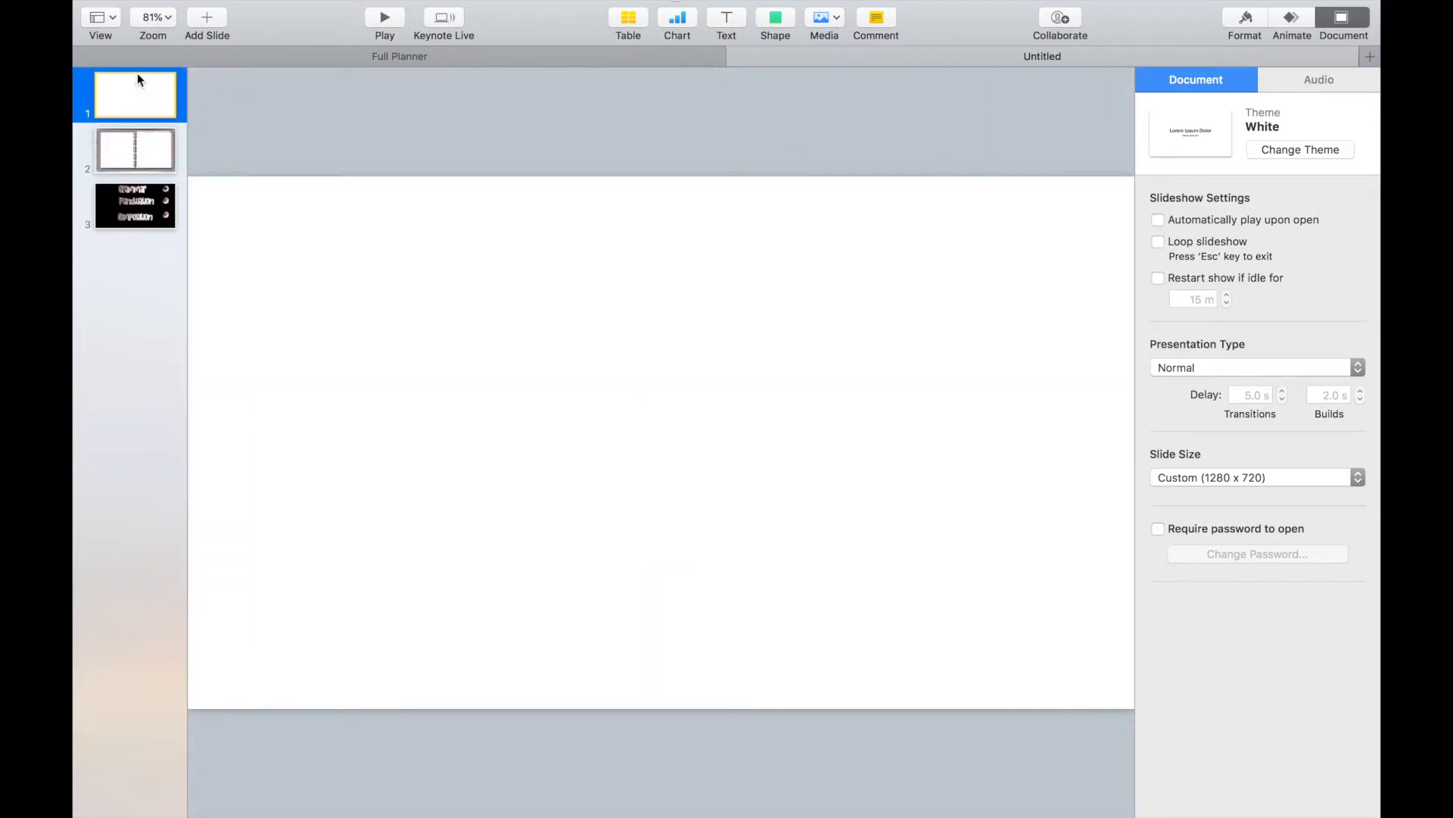
key("Delete")
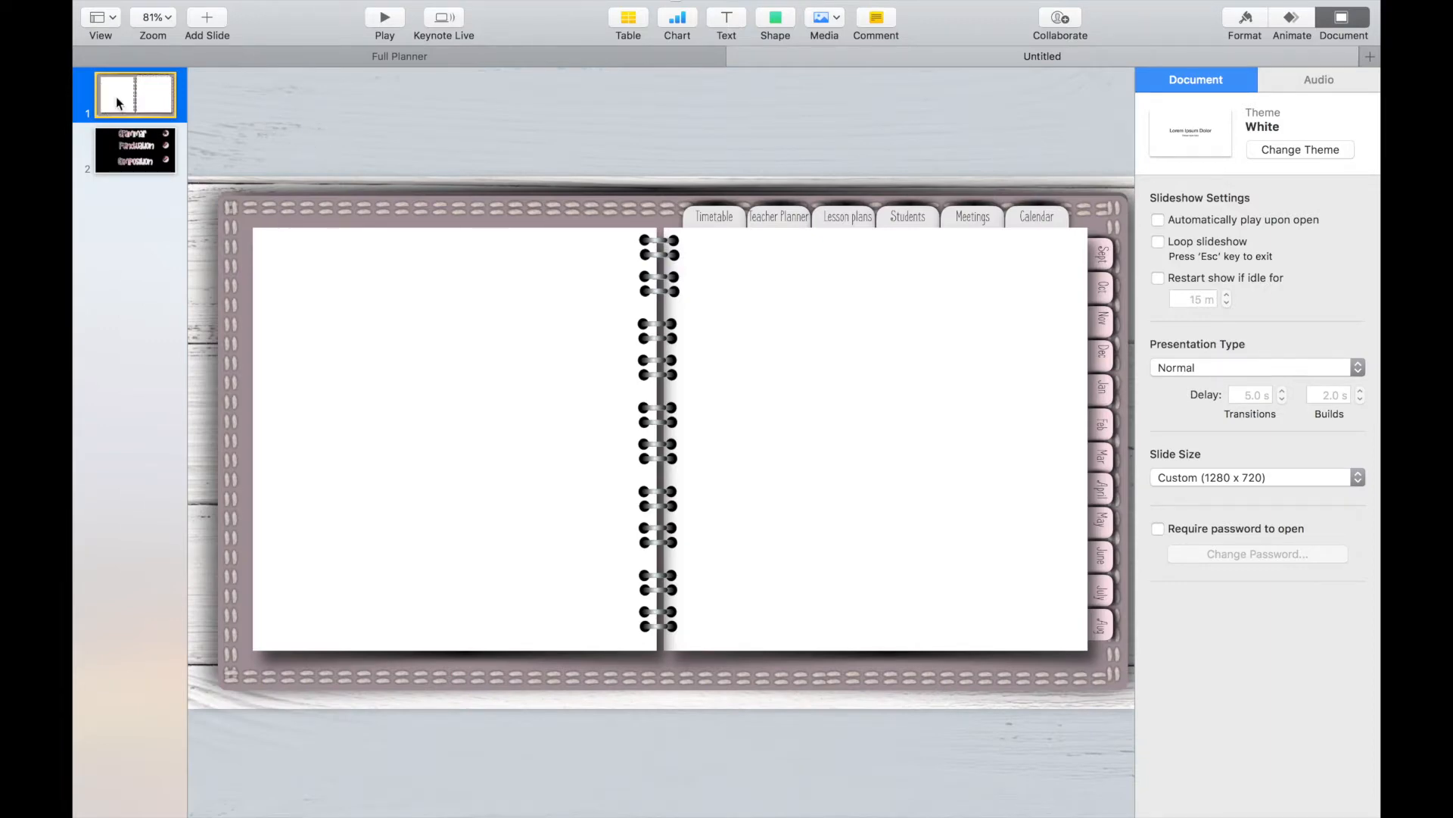
Duplicate the blank planner slide twice and return to the first slide
key("super+d")
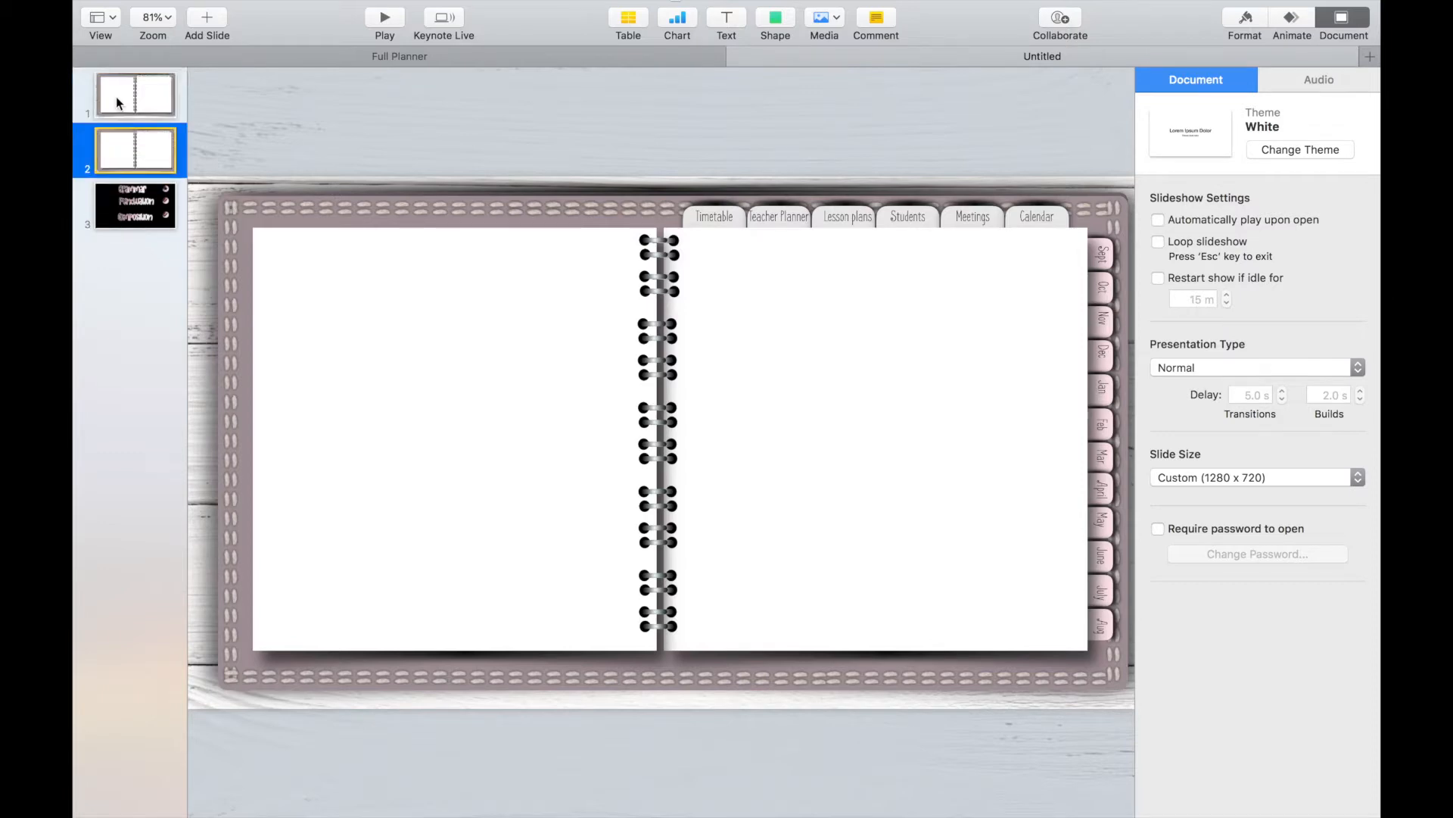
key("super+d")
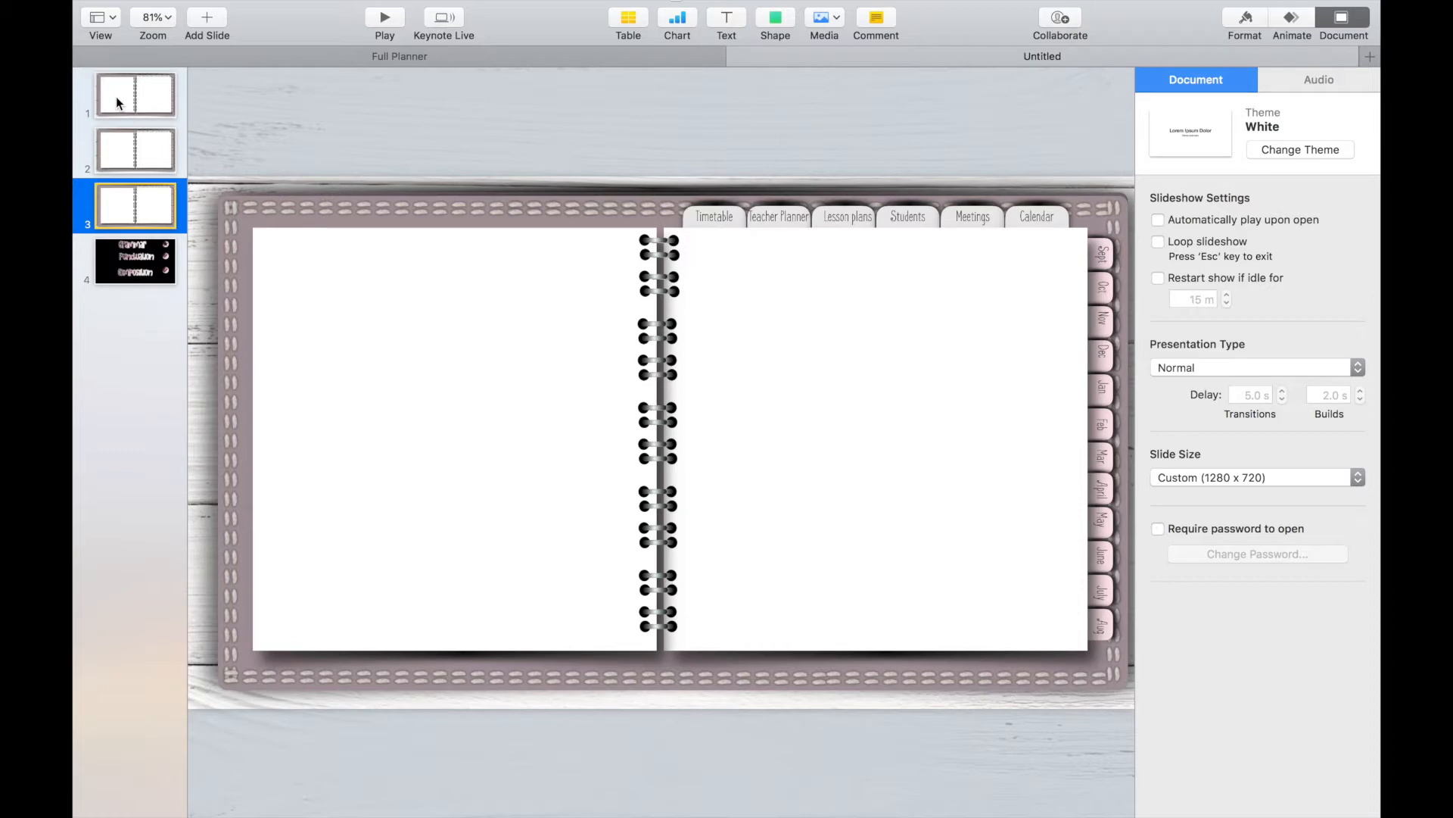
key("Up")
key("Up")
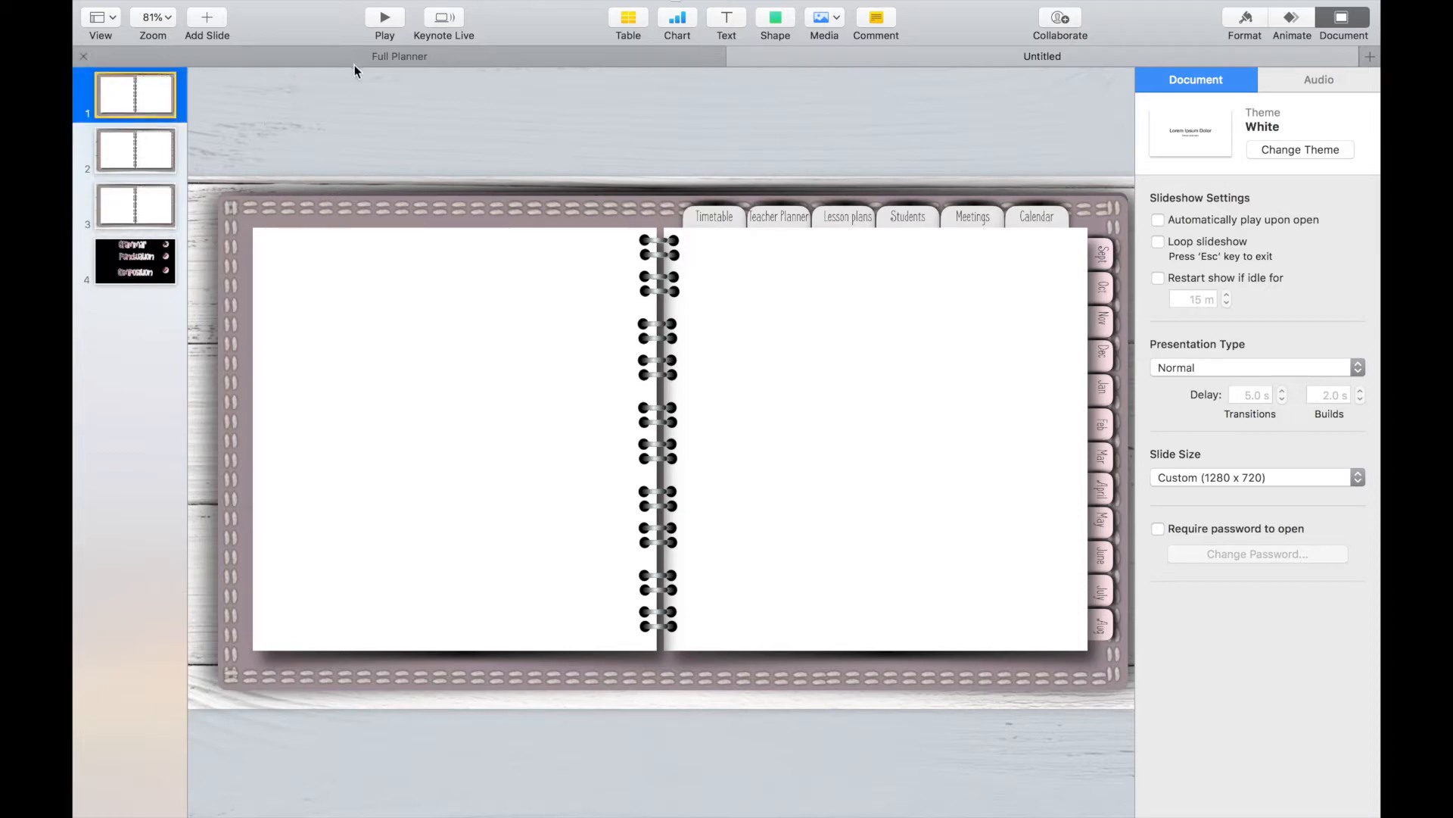
Insert a square and stretch it into a rectangle covering both notebook pages on the first slide
left_click(780, 24)
left_click(771, 161)
left_click_drag(628, 409, 276, 253)
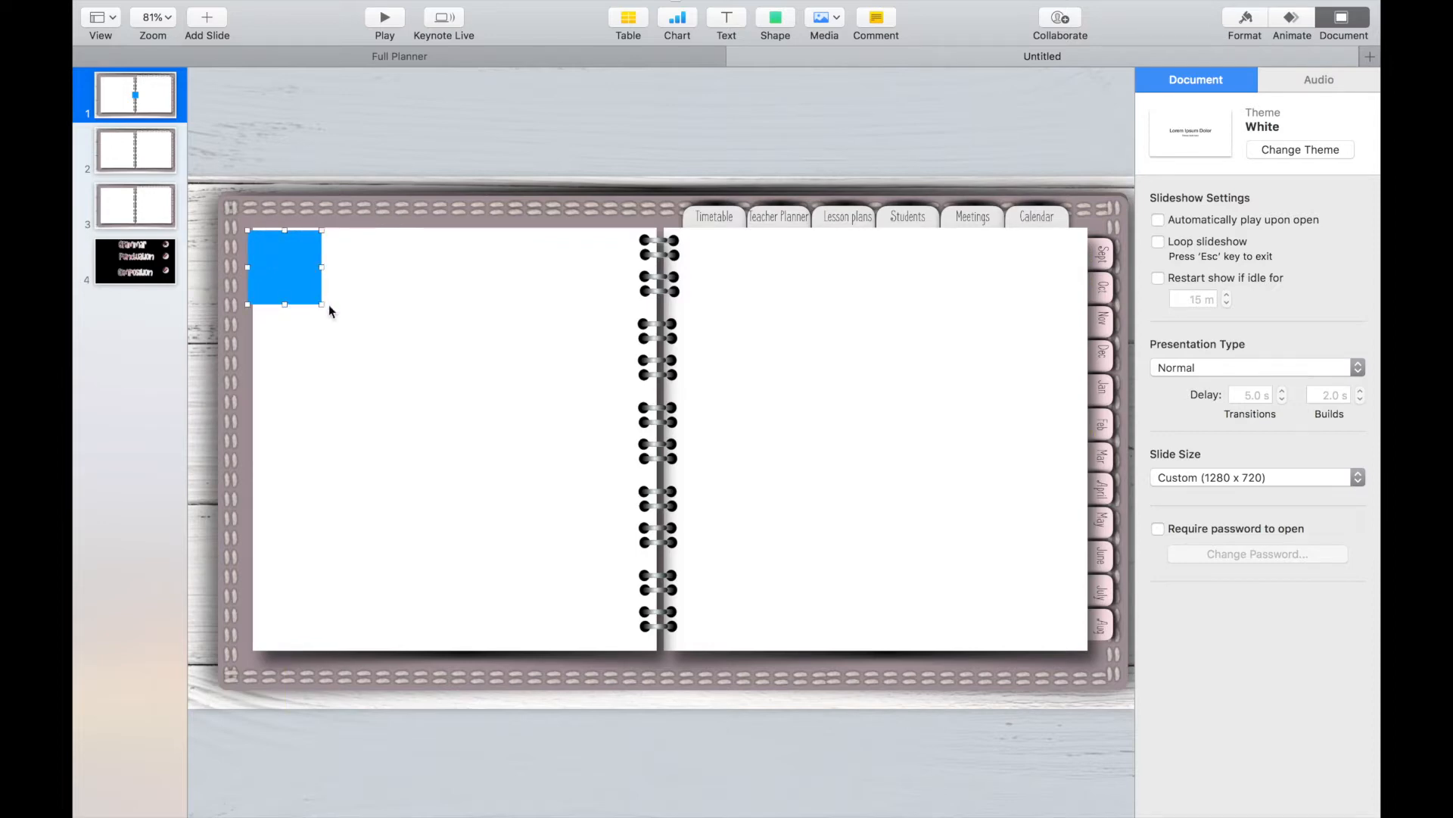
left_click_drag(322, 303, 1092, 665)
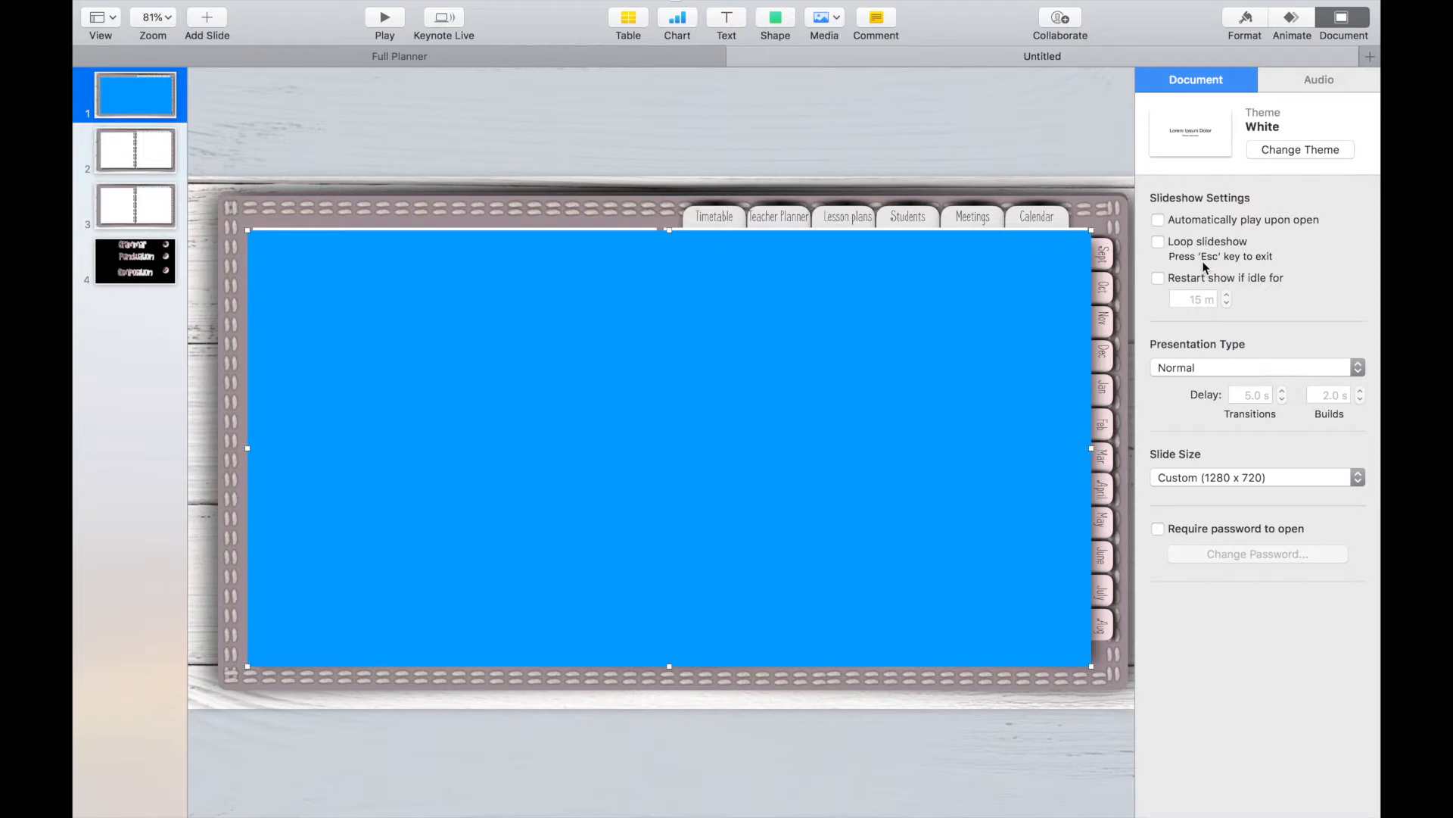
Change the large rectangle's fill to Image Fill with the dark slate texture
left_click(1246, 23)
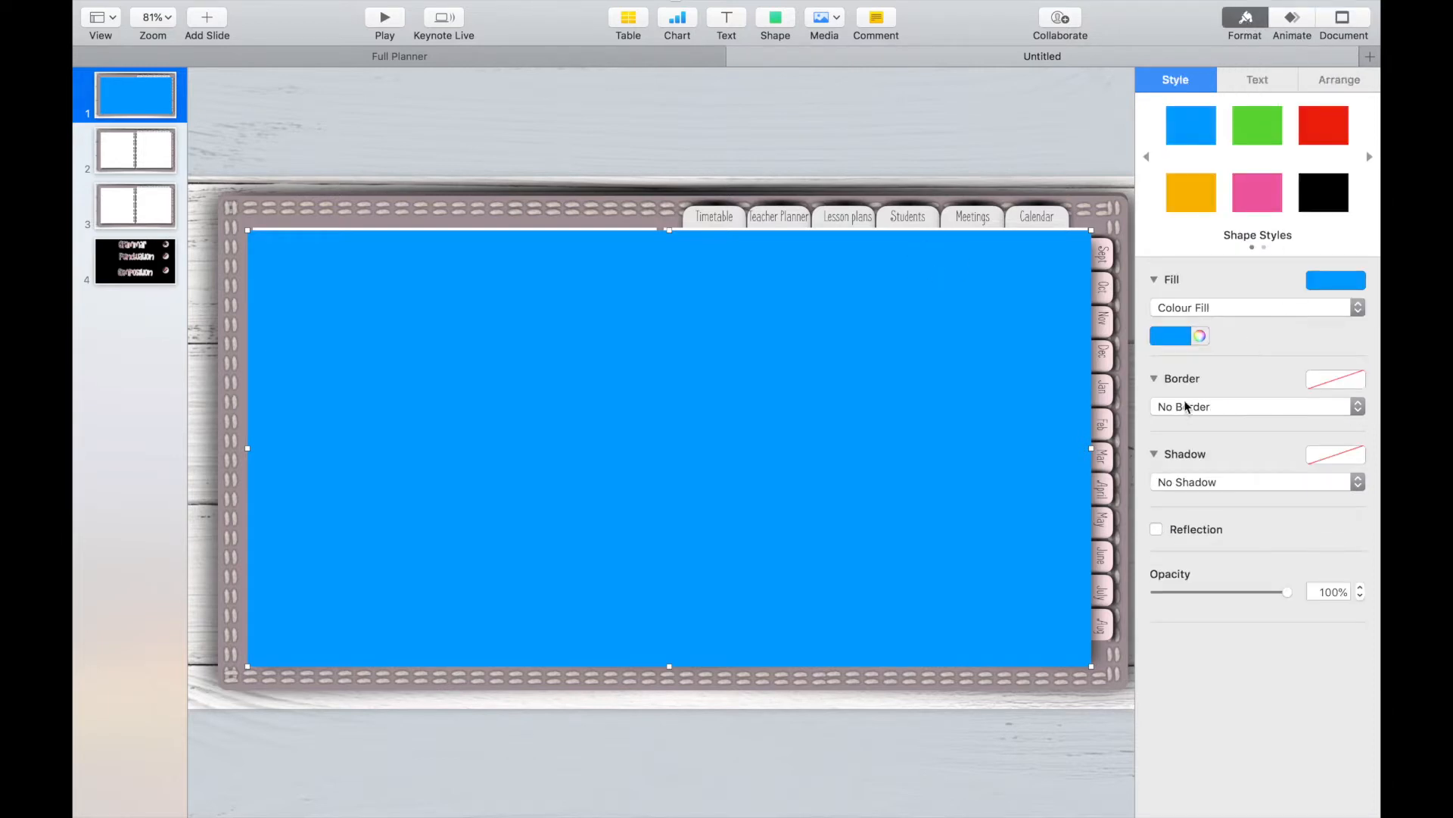
left_click(1185, 309)
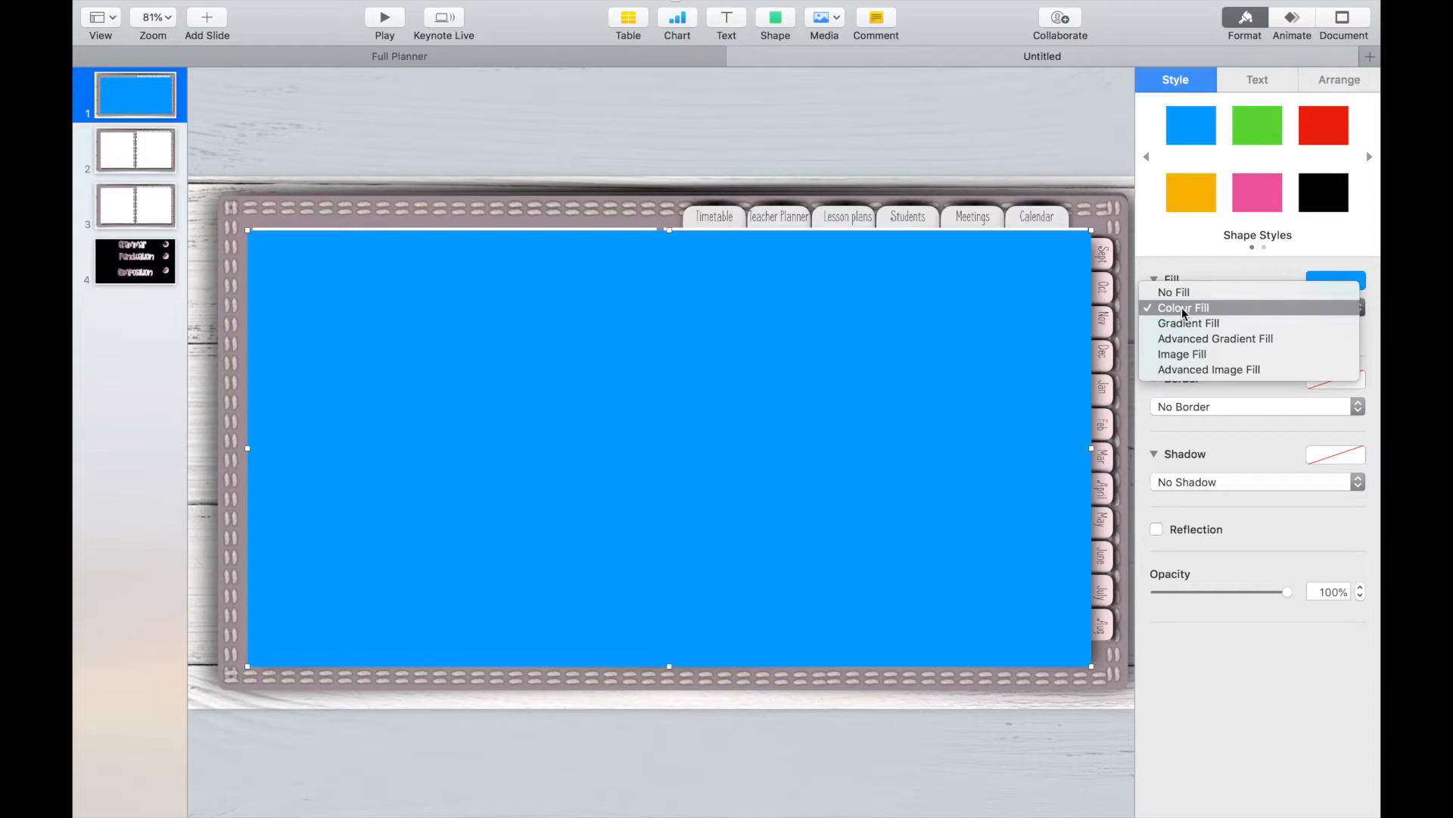
left_click(1178, 354)
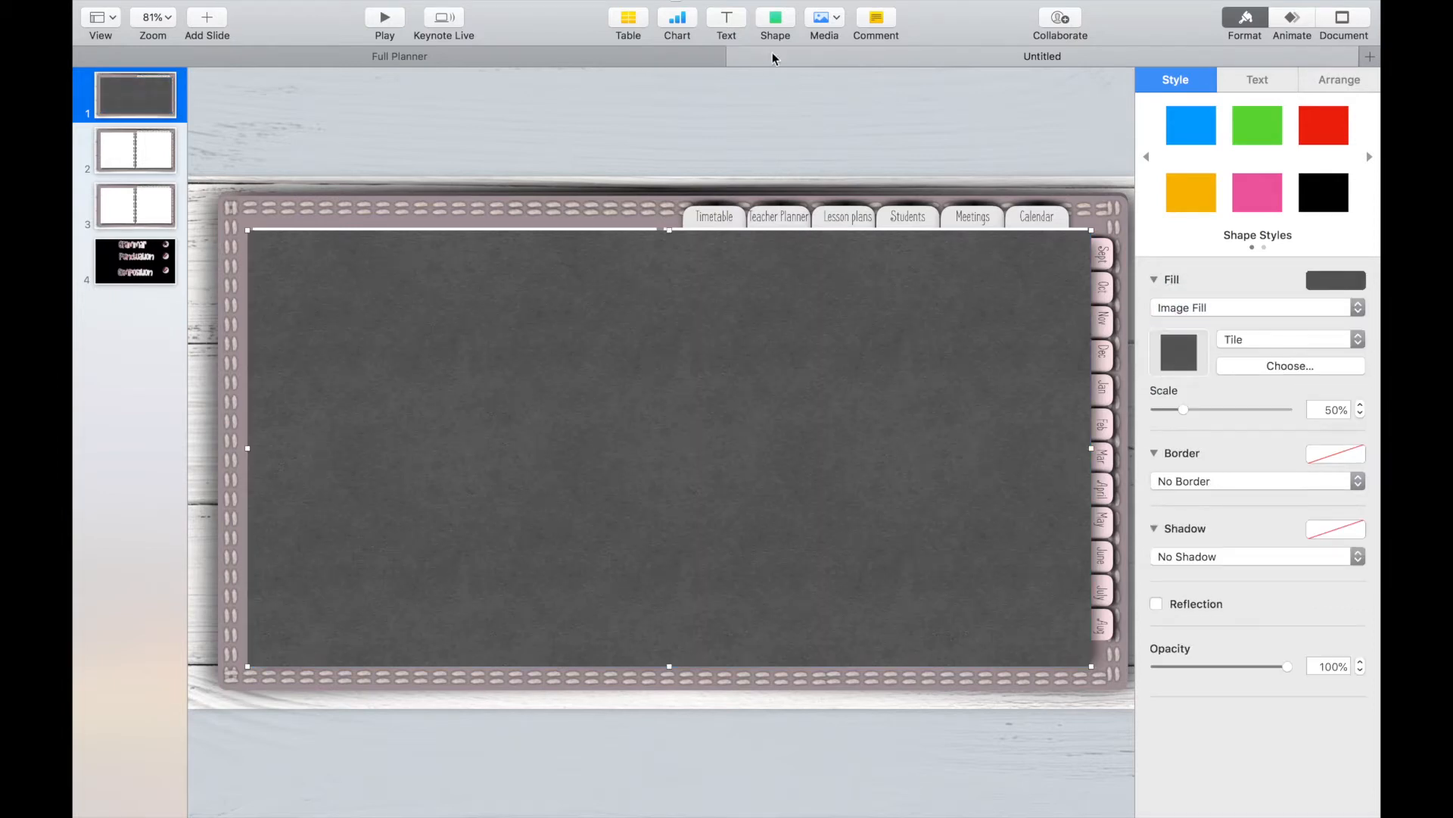
Add a second rectangle inside the dark board, leaving a heading band above it, and fill it white
left_click(775, 17)
left_click(772, 161)
left_click_drag(697, 424, 321, 311)
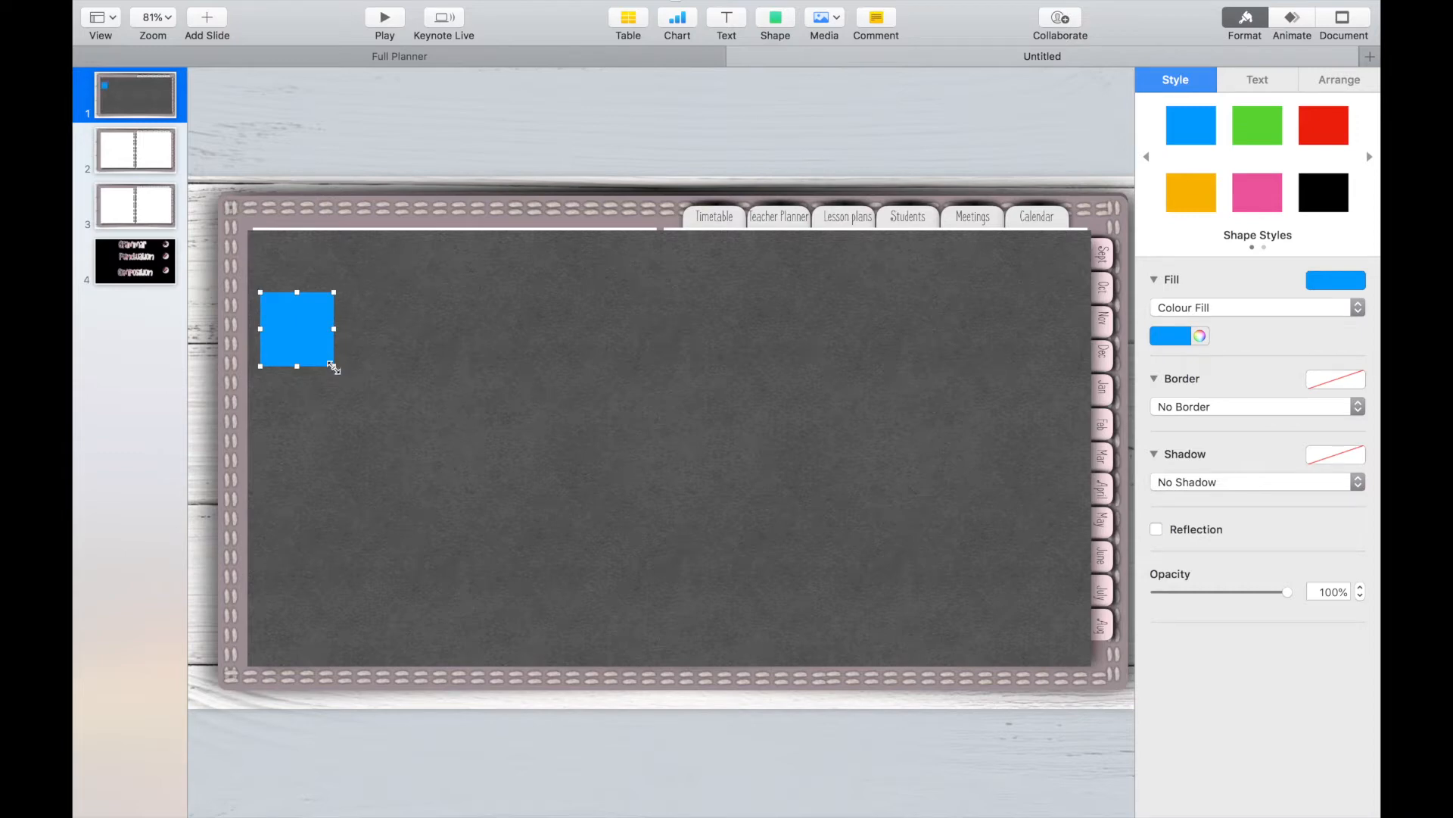
left_click_drag(333, 367, 1078, 651)
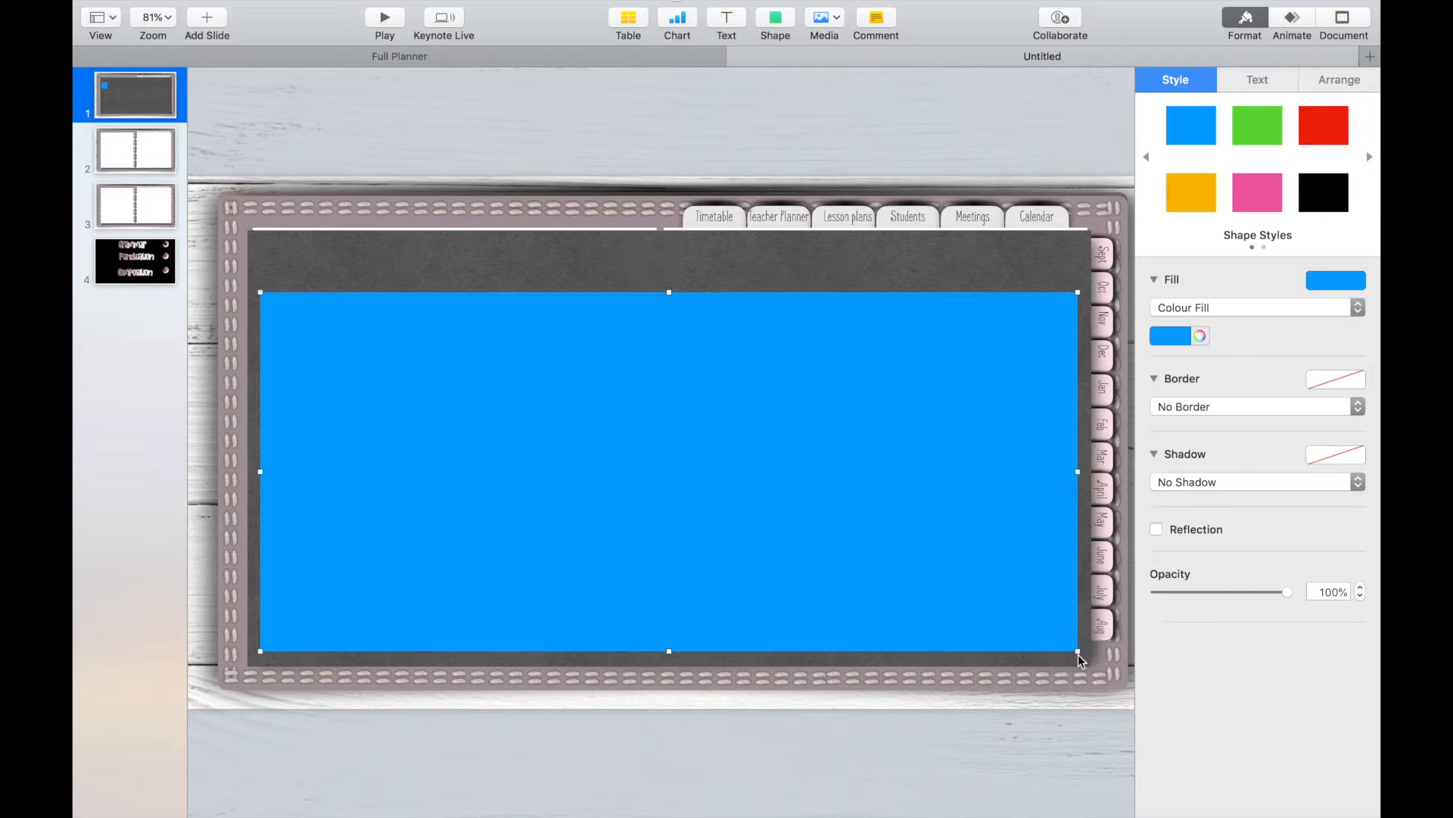
left_click(1169, 336)
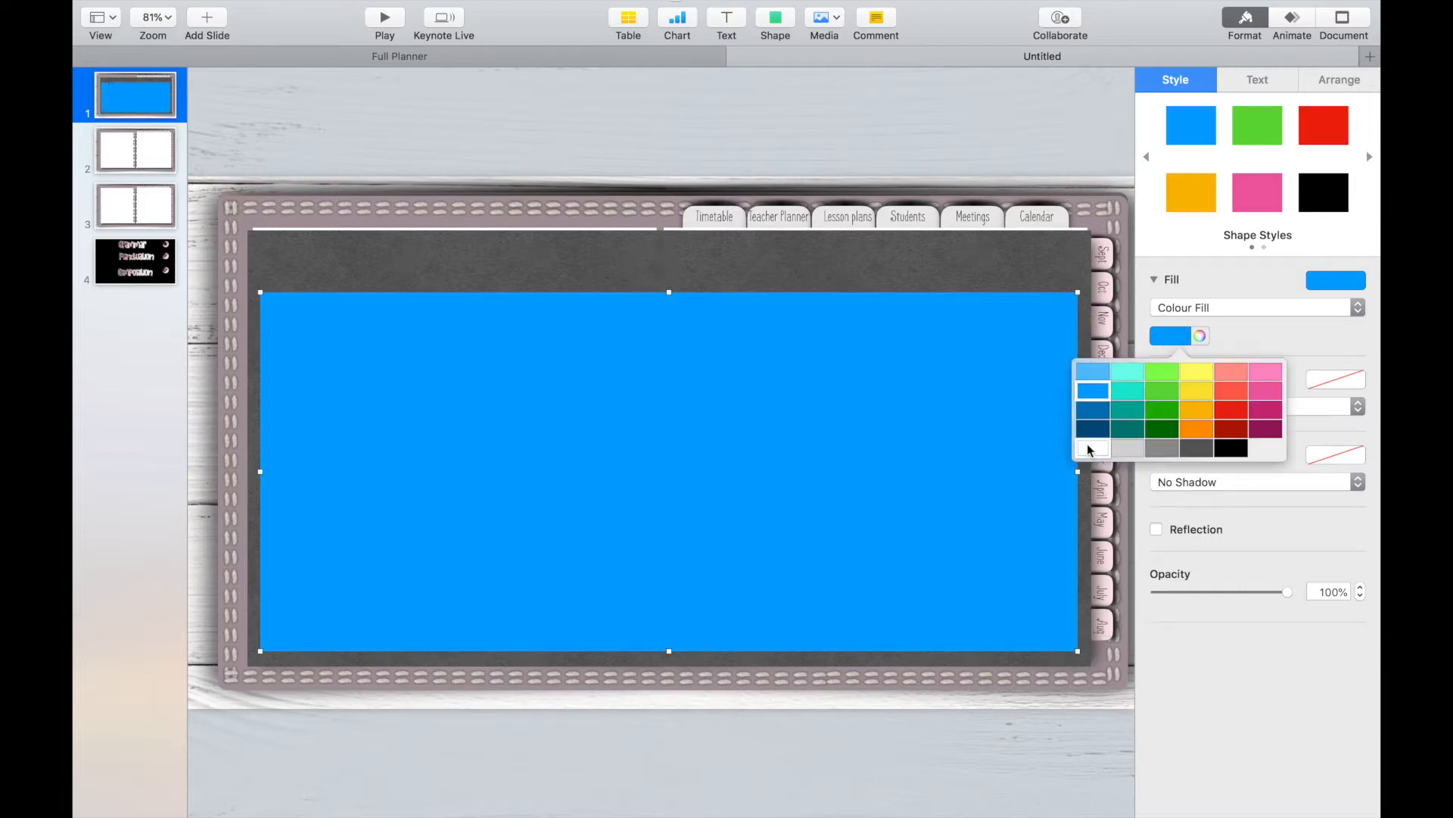
left_click(1088, 449)
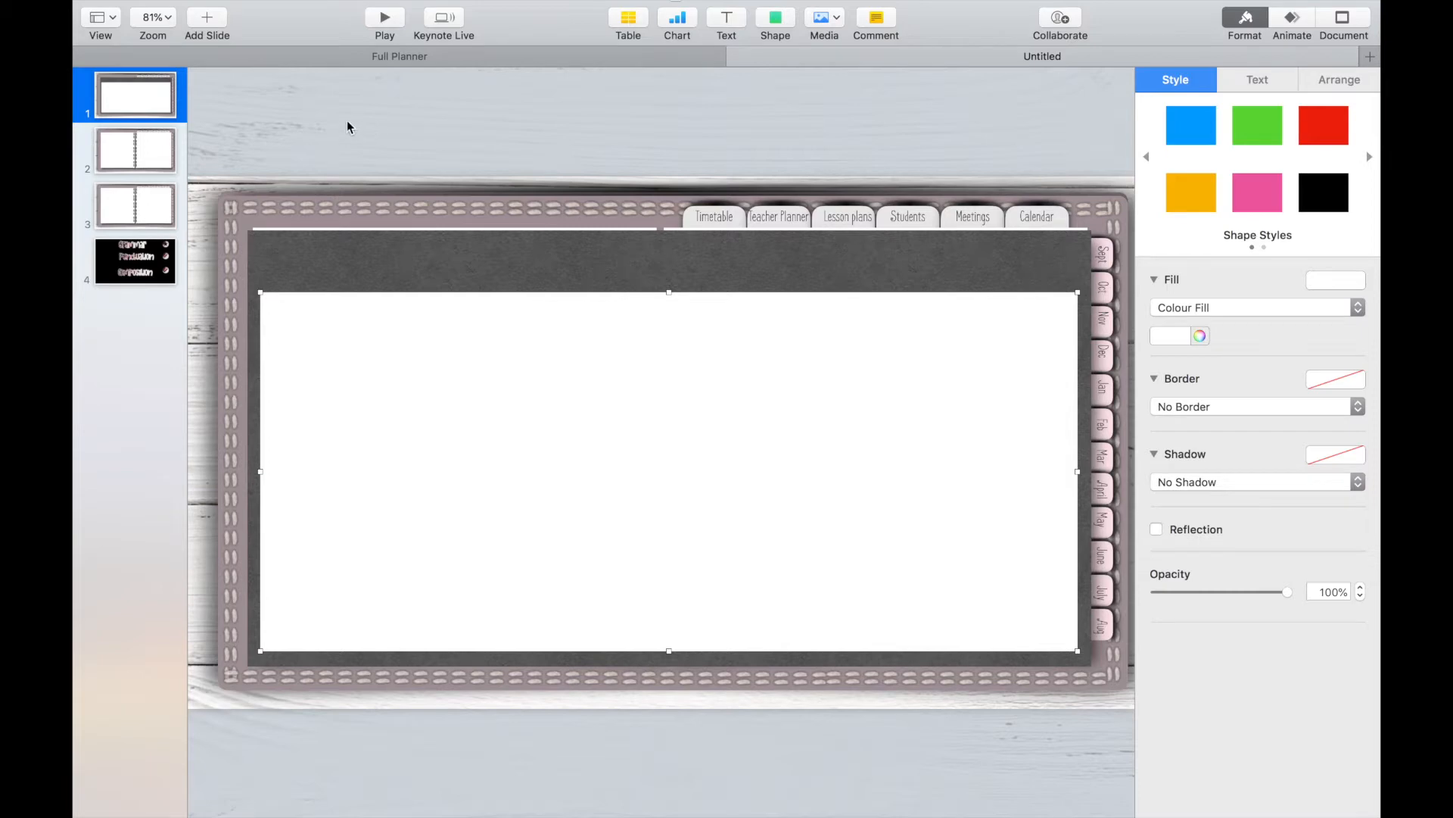
Add a text box reading "Moderation" to the slide
left_click(339, 271)
left_click(731, 19)
type("Moderation")
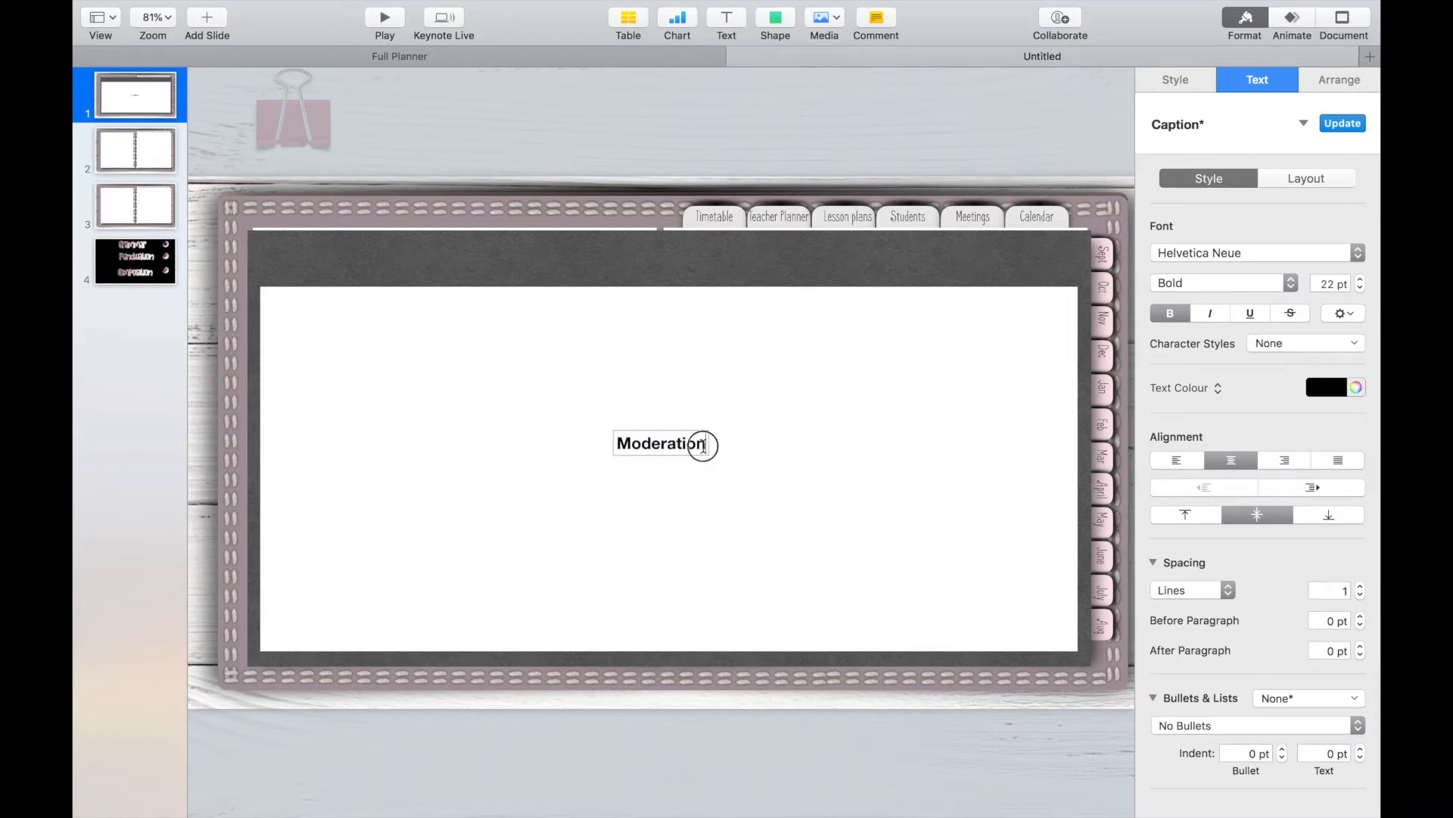
Format the Moderation text in the Bimbo Sharpie font, white, at 64 pt
left_click_drag(702, 444, 509, 447)
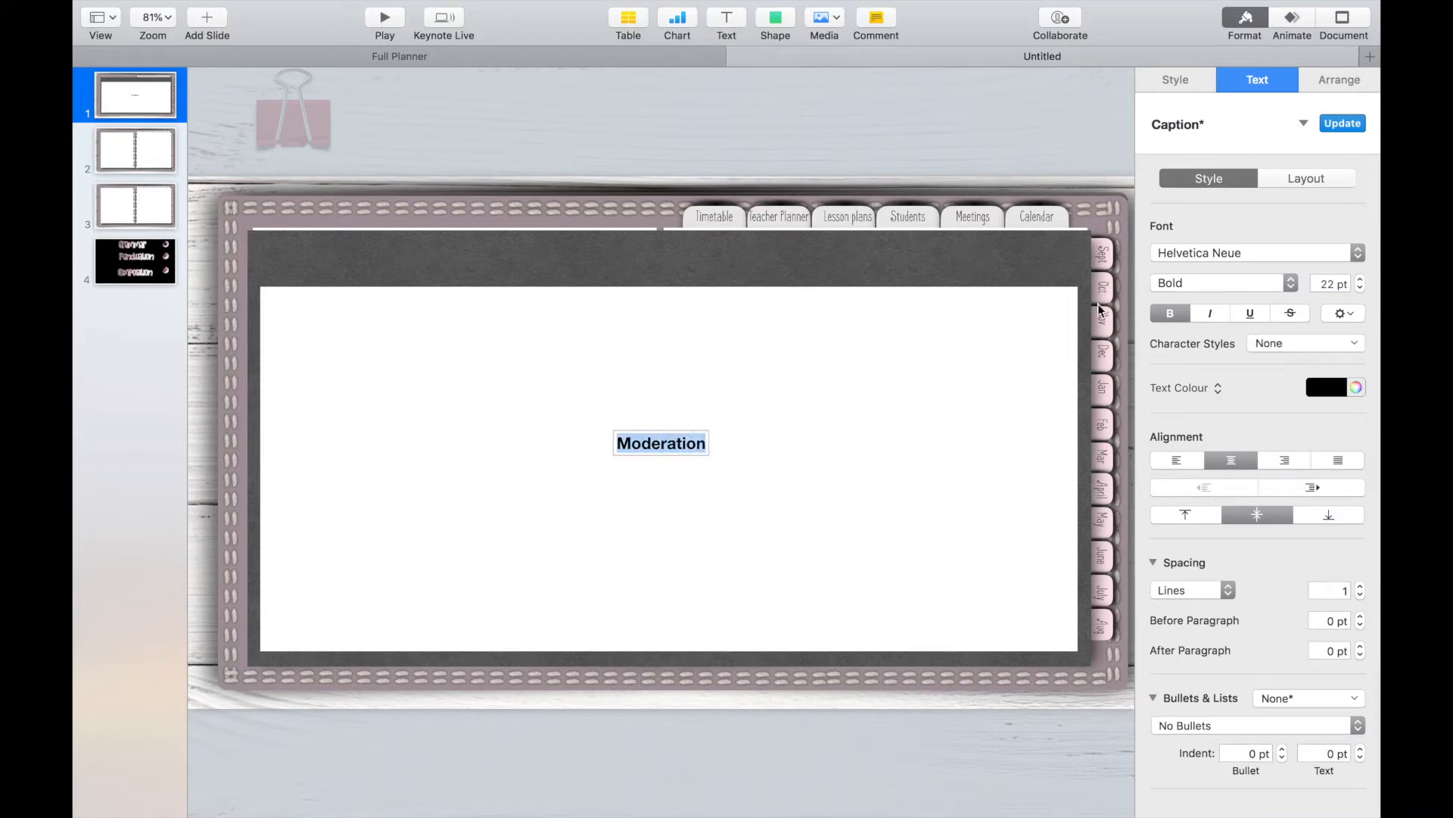
left_click(1269, 260)
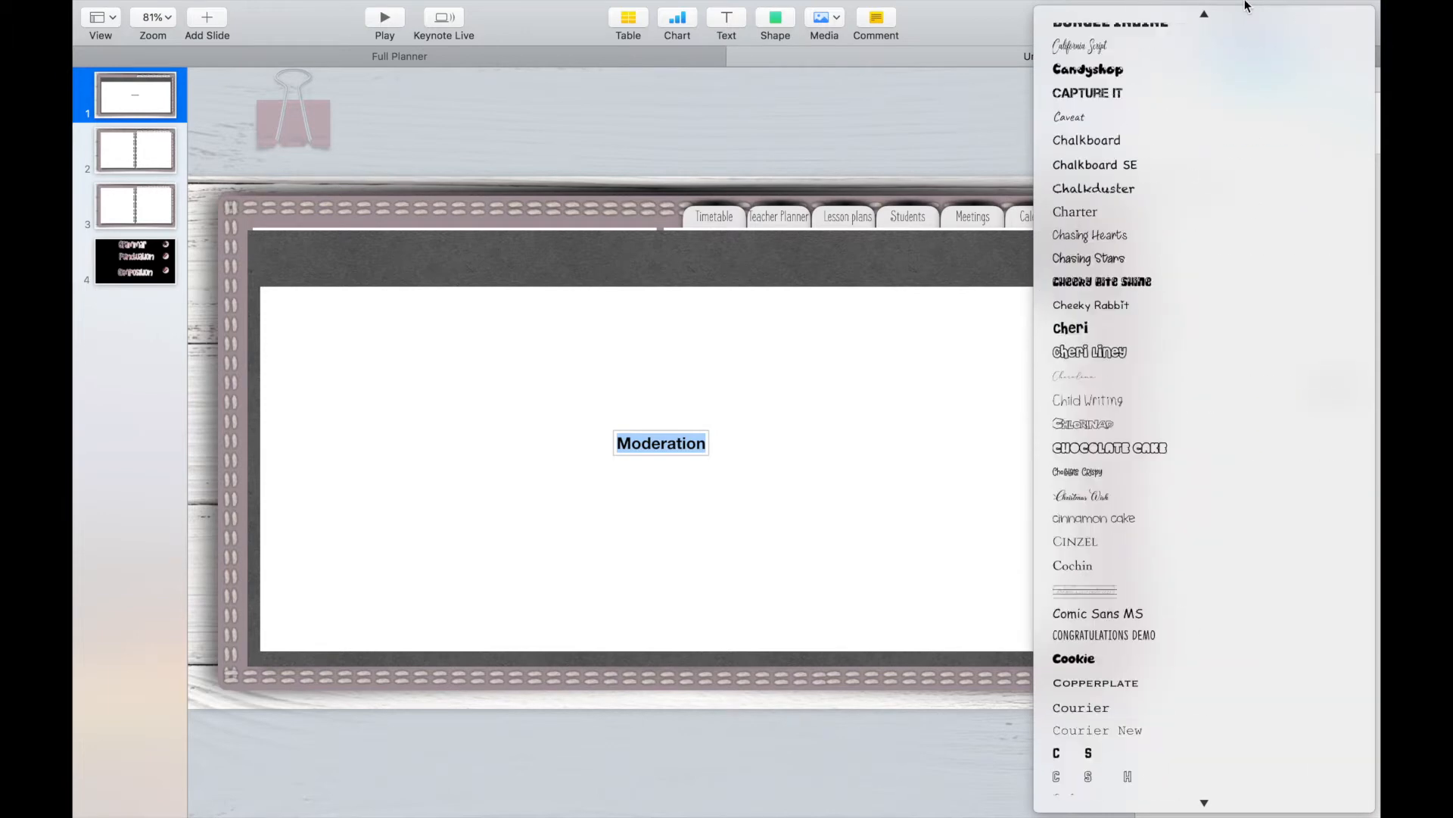
left_click(1323, 295)
left_click(1327, 387)
left_click(1174, 497)
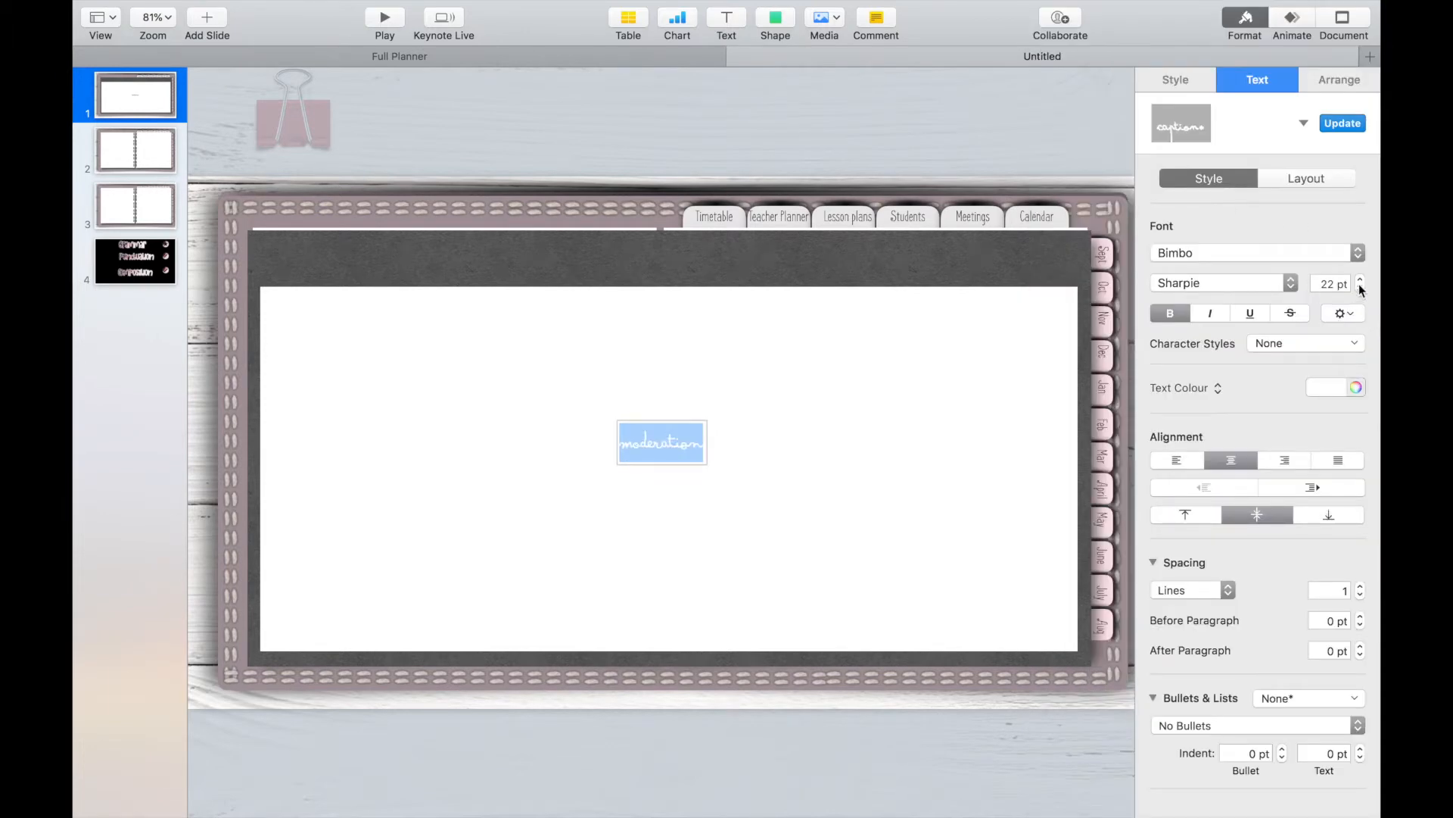
left_click(1360, 279)
Move the heading onto the dark band above the white panel and turn on its text shadow
left_click(722, 127)
left_click_drag(669, 448, 657, 271)
left_click(1215, 309)
left_click(1215, 309)
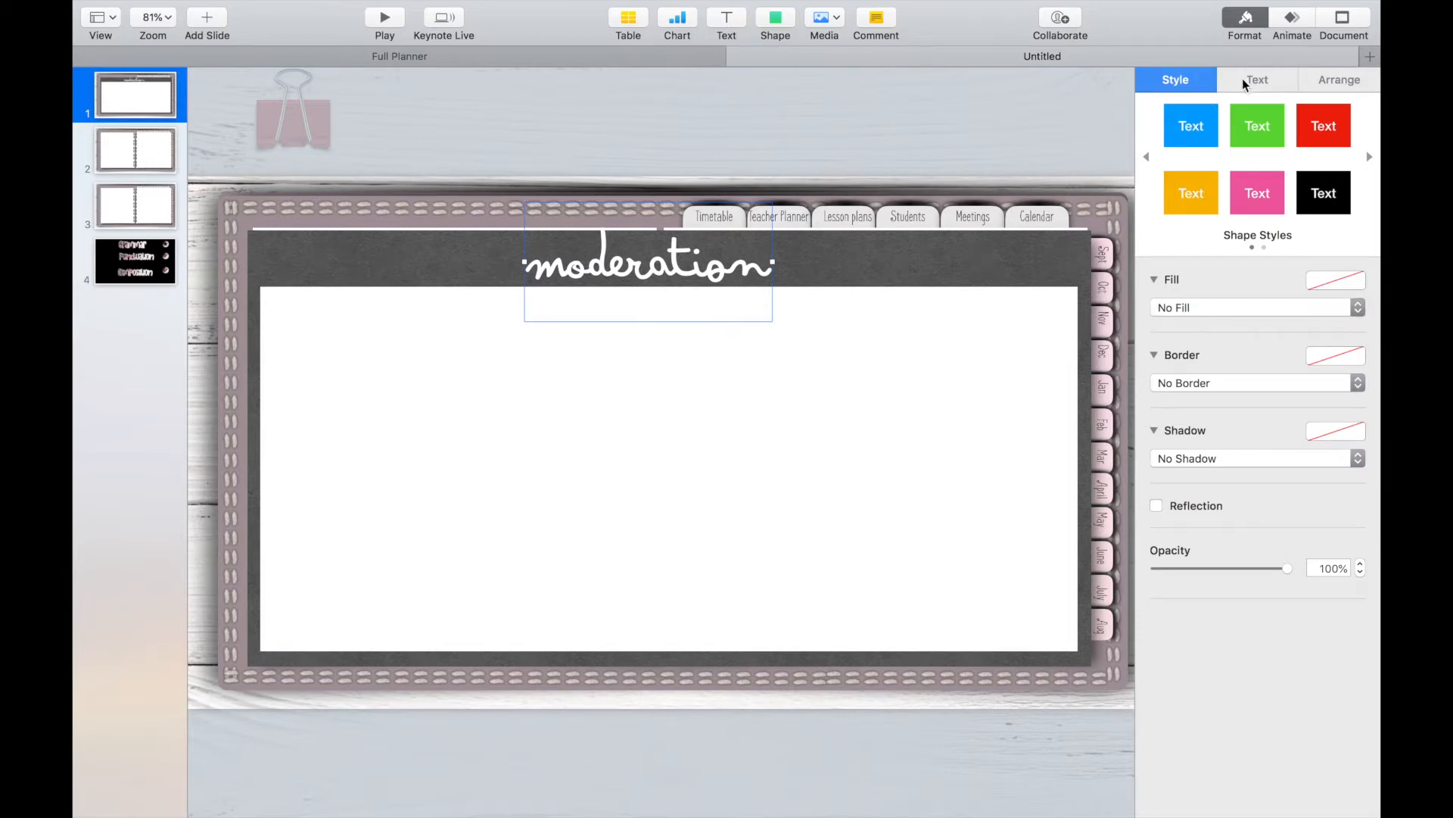
left_click(1325, 84)
left_click(1209, 81)
left_click(1241, 82)
left_click(1343, 312)
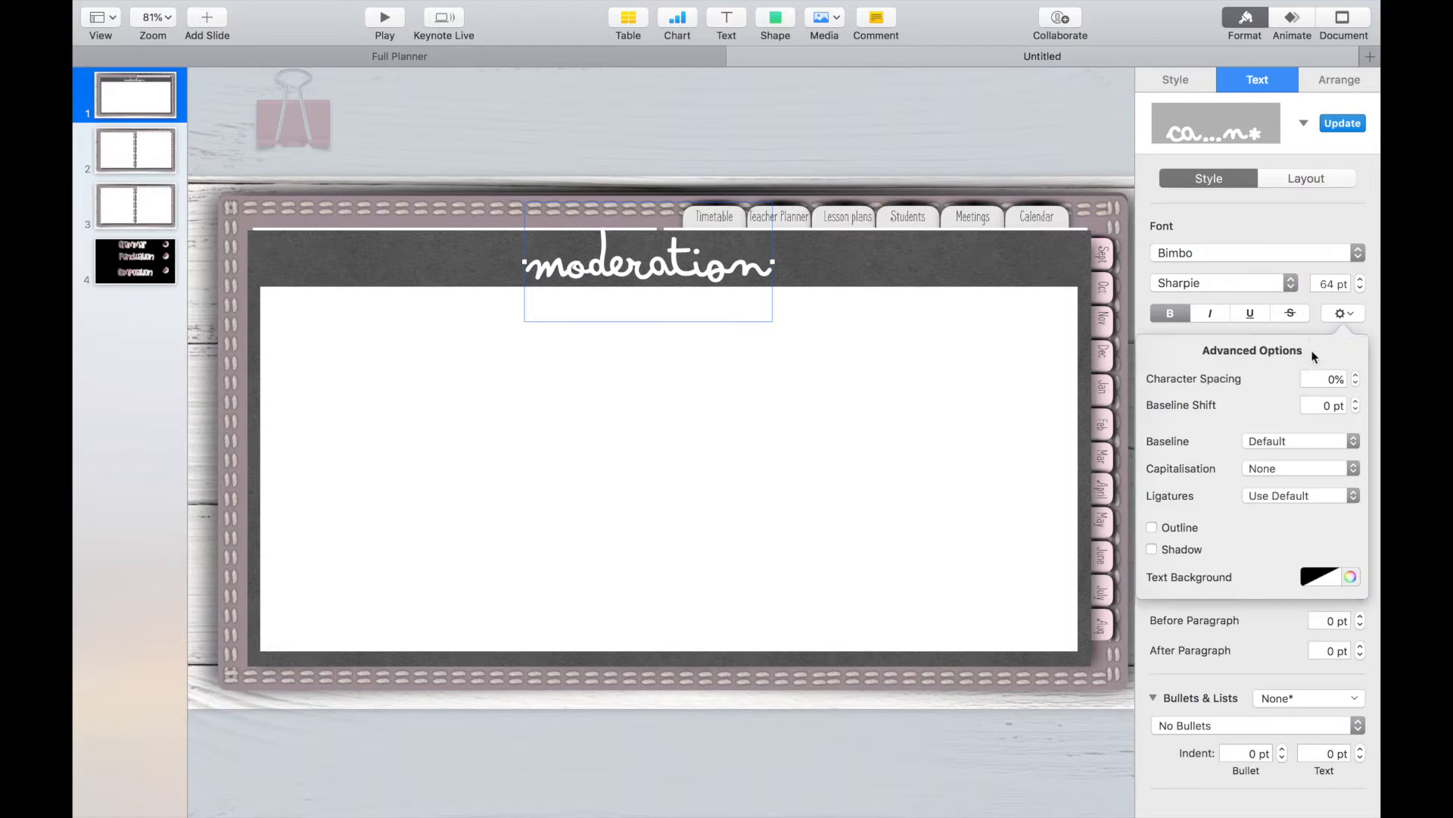
left_click(1153, 549)
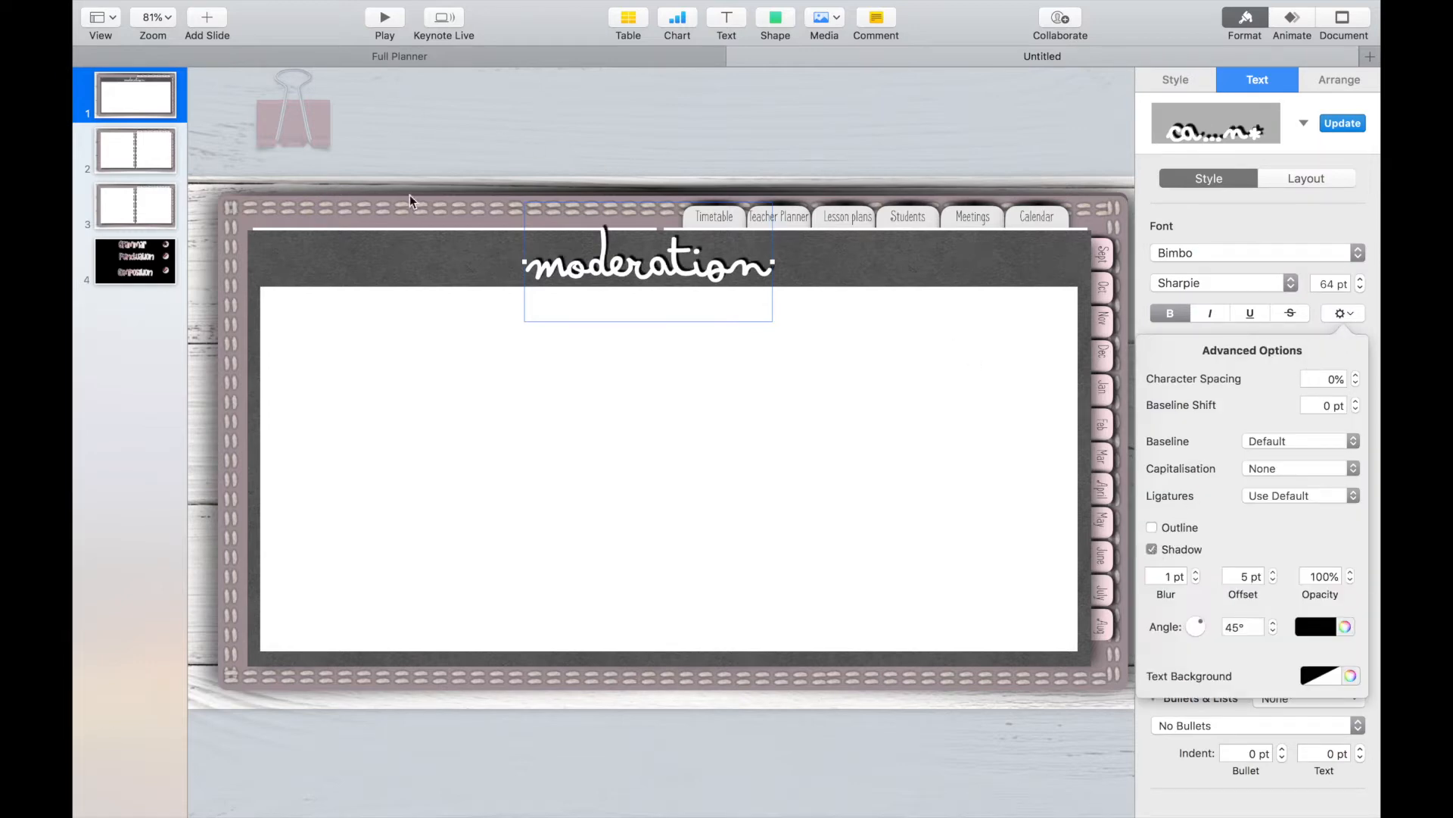
Place binder clips on the board's upper corners and stretch a new square into a rectangle filling most of the white panel
left_click(394, 269)
left_click(784, 21)
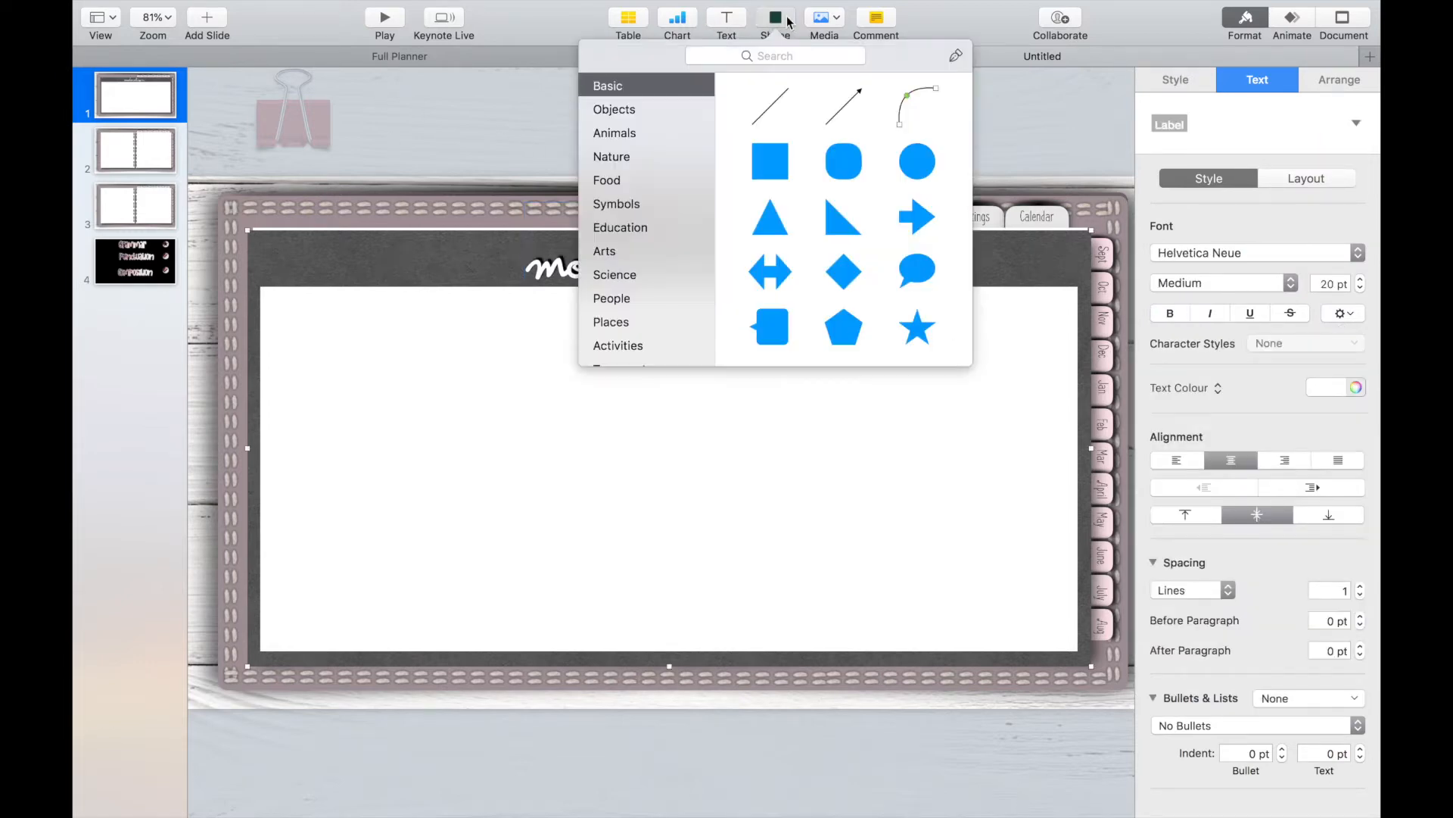
left_click(769, 161)
left_click_drag(660, 452, 314, 371)
left_click_drag(305, 130, 1054, 250)
left_click(337, 376)
left_click_drag(355, 405, 1075, 641)
left_click_drag(280, 486, 271, 487)
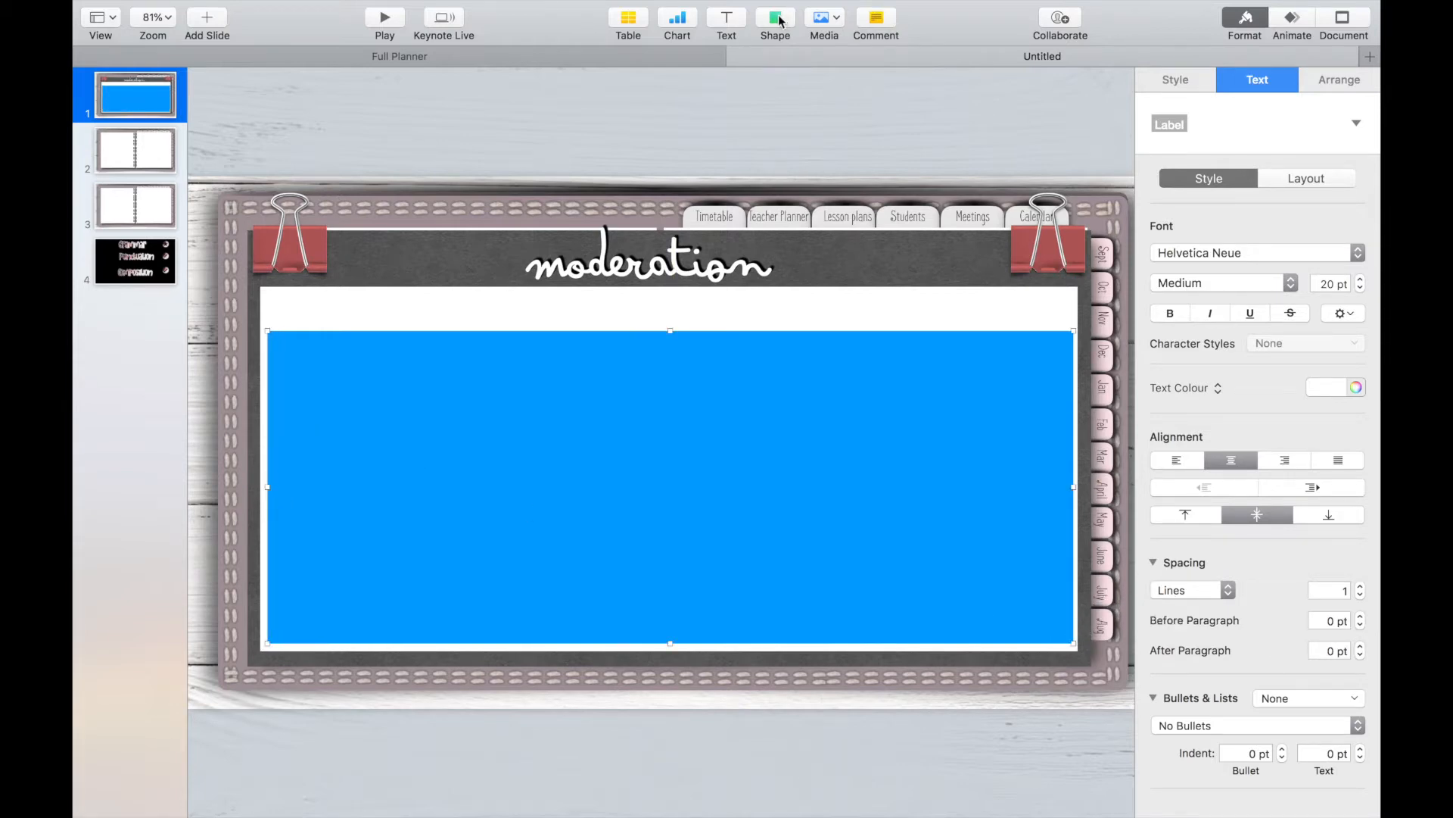
Give the new rectangle a white fill and a thin grey line border
left_click(1176, 79)
left_click(1173, 335)
left_click(1101, 453)
left_click(1202, 408)
left_click(1198, 423)
left_click(1247, 436)
left_click(1240, 545)
Insert a straight line and run it horizontally across the frame as the lower edge of a header row
left_click(775, 17)
left_click(769, 110)
left_click_drag(707, 402, 1048, 479)
left_click_drag(863, 480, 544, 390)
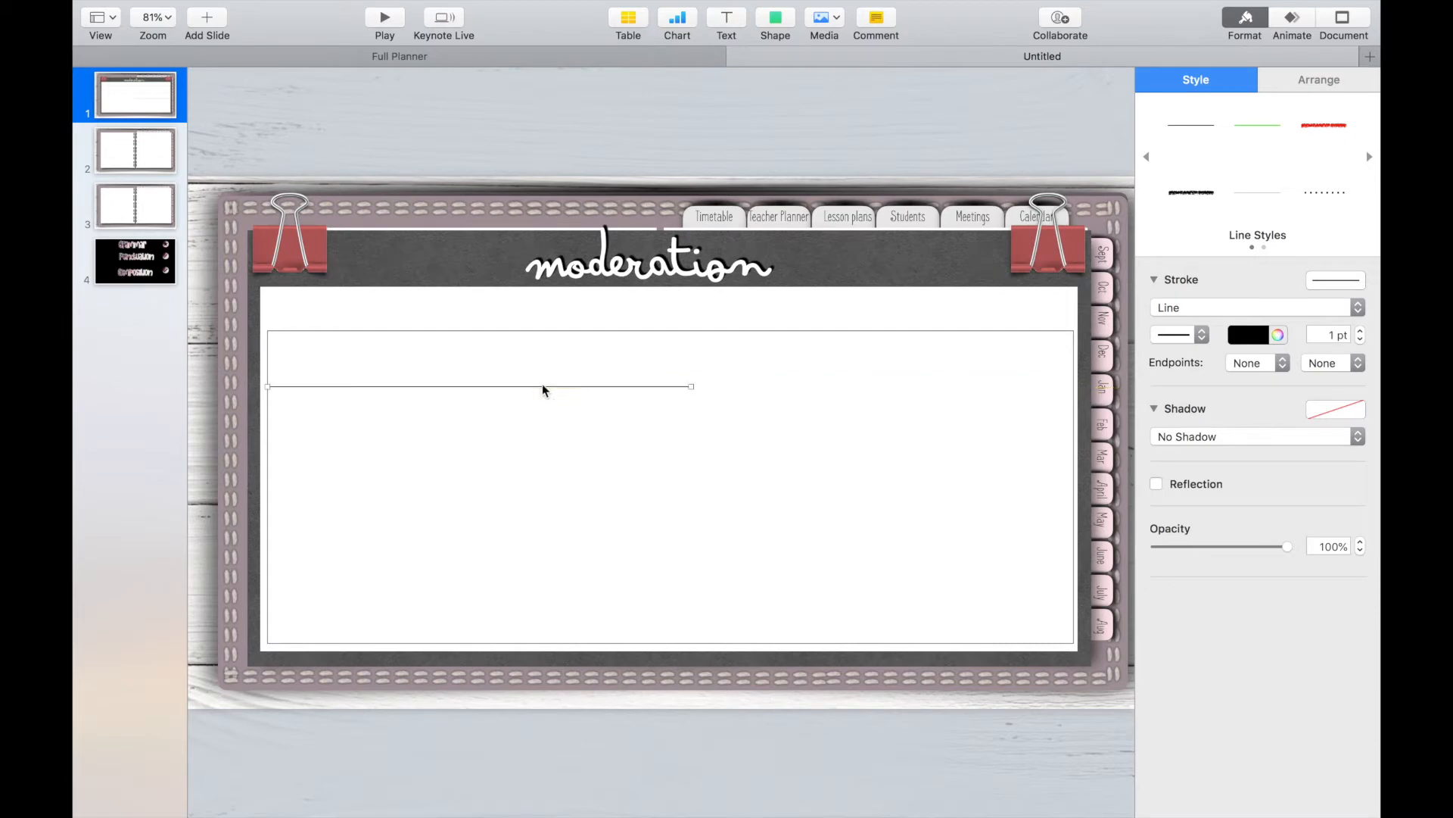
left_click_drag(691, 386, 1073, 386)
Duplicate the horizontal line into three more evenly spaced row lines below it
left_click(969, 454)
left_click(879, 386)
left_click(707, 384)
left_click_drag(707, 386, 704, 488)
left_click(695, 473)
left_click(681, 493)
Duplicate the four row lines together and place the copies beneath them
left_click(640, 479, "shift")
left_click(647, 331, "shift")
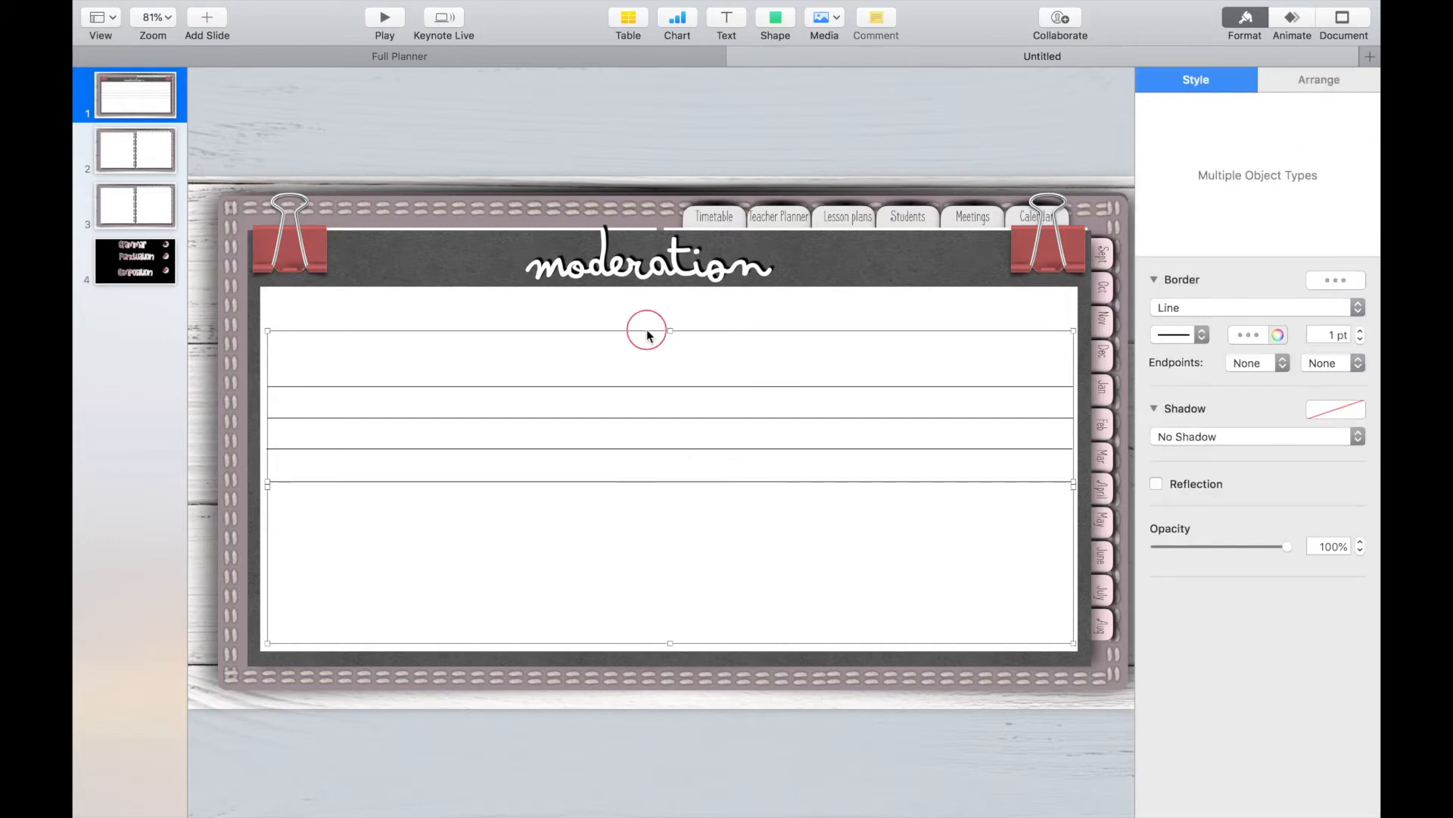
left_click(607, 449, "shift")
left_click(603, 417, "shift")
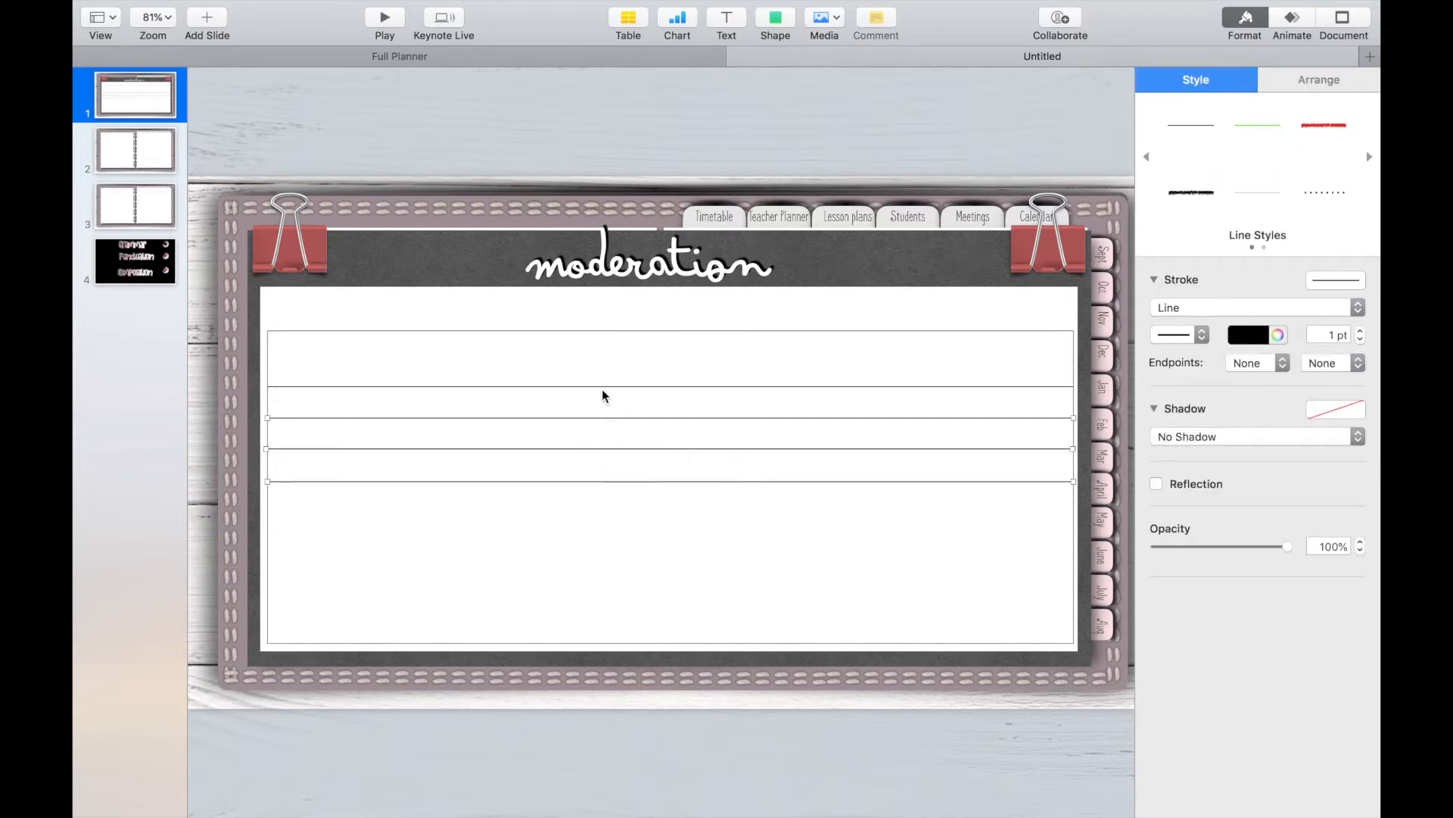
key("super+d")
left_click_drag(603, 393, 597, 510)
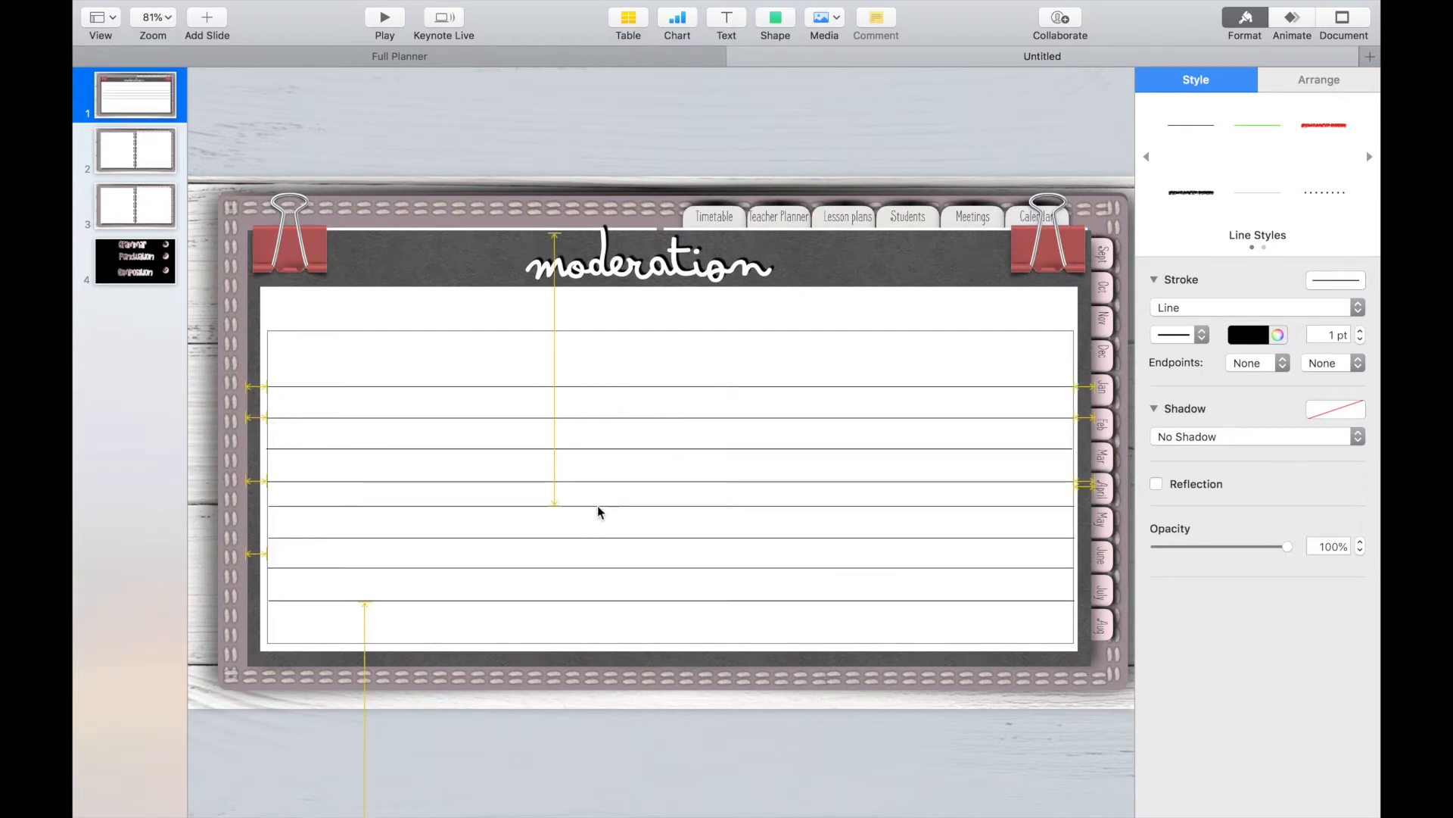
Duplicate the lowest row line and place the copy near the bottom of the frame
left_click(548, 606)
left_click(549, 602)
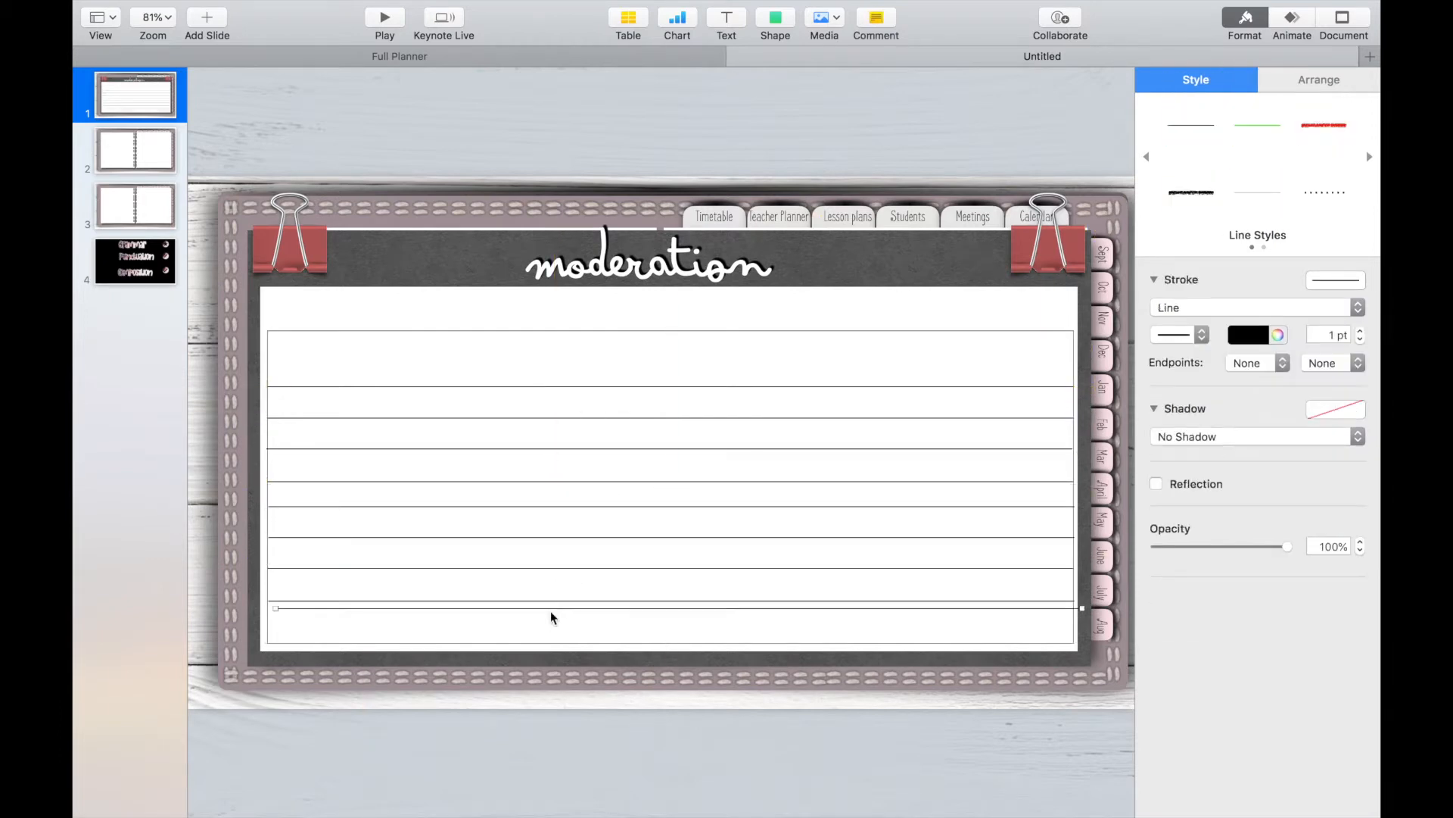
left_click_drag(549, 603, 545, 630)
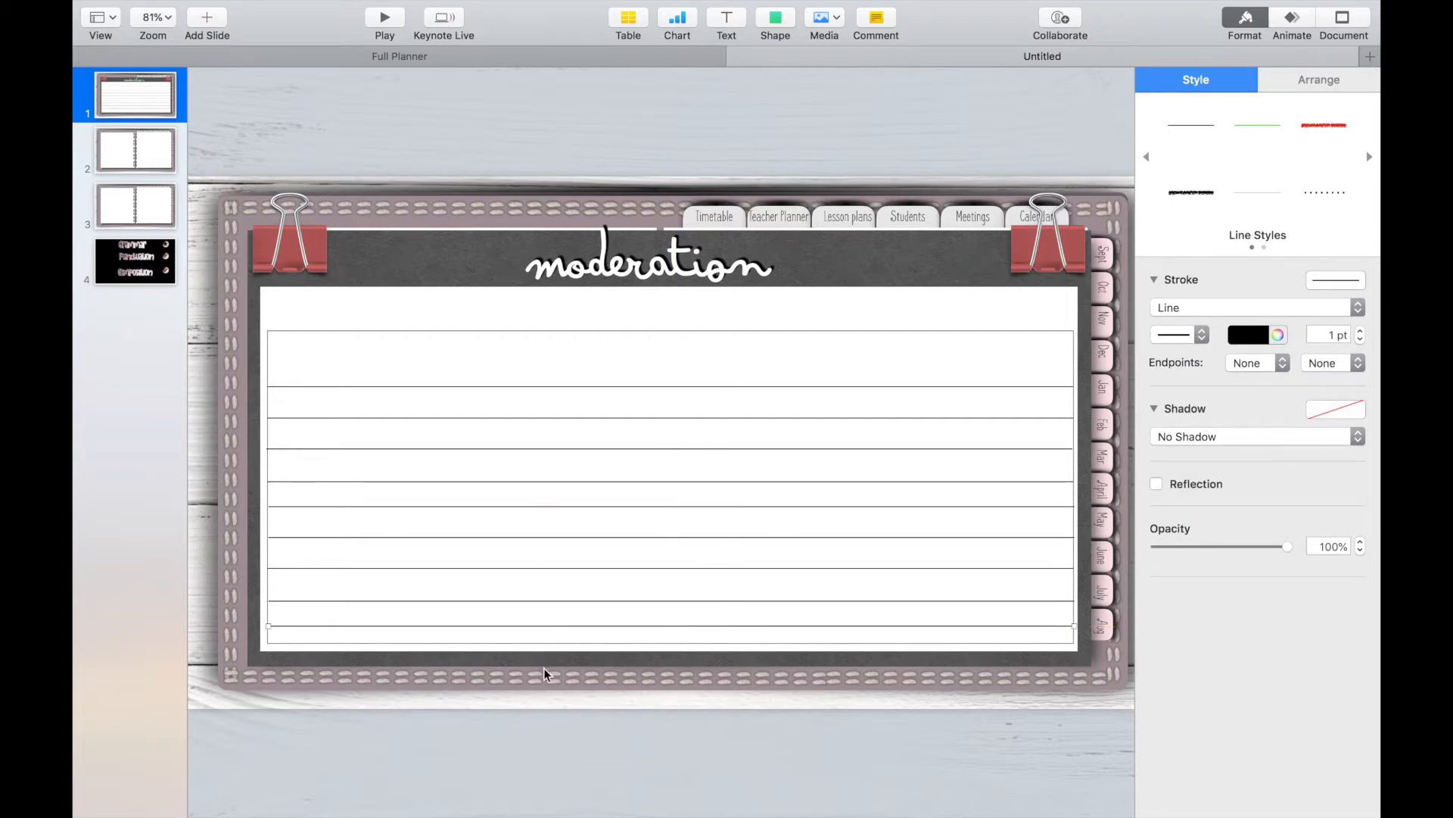
Extend the dark board, white panel and table frame downward to enlarge the last row
left_click(639, 675)
left_click_drag(666, 670, 674, 633)
left_click(672, 648)
left_click(649, 650)
Insert a line and set it vertically near the table's right edge, spanning the frame's full height
left_click(780, 113)
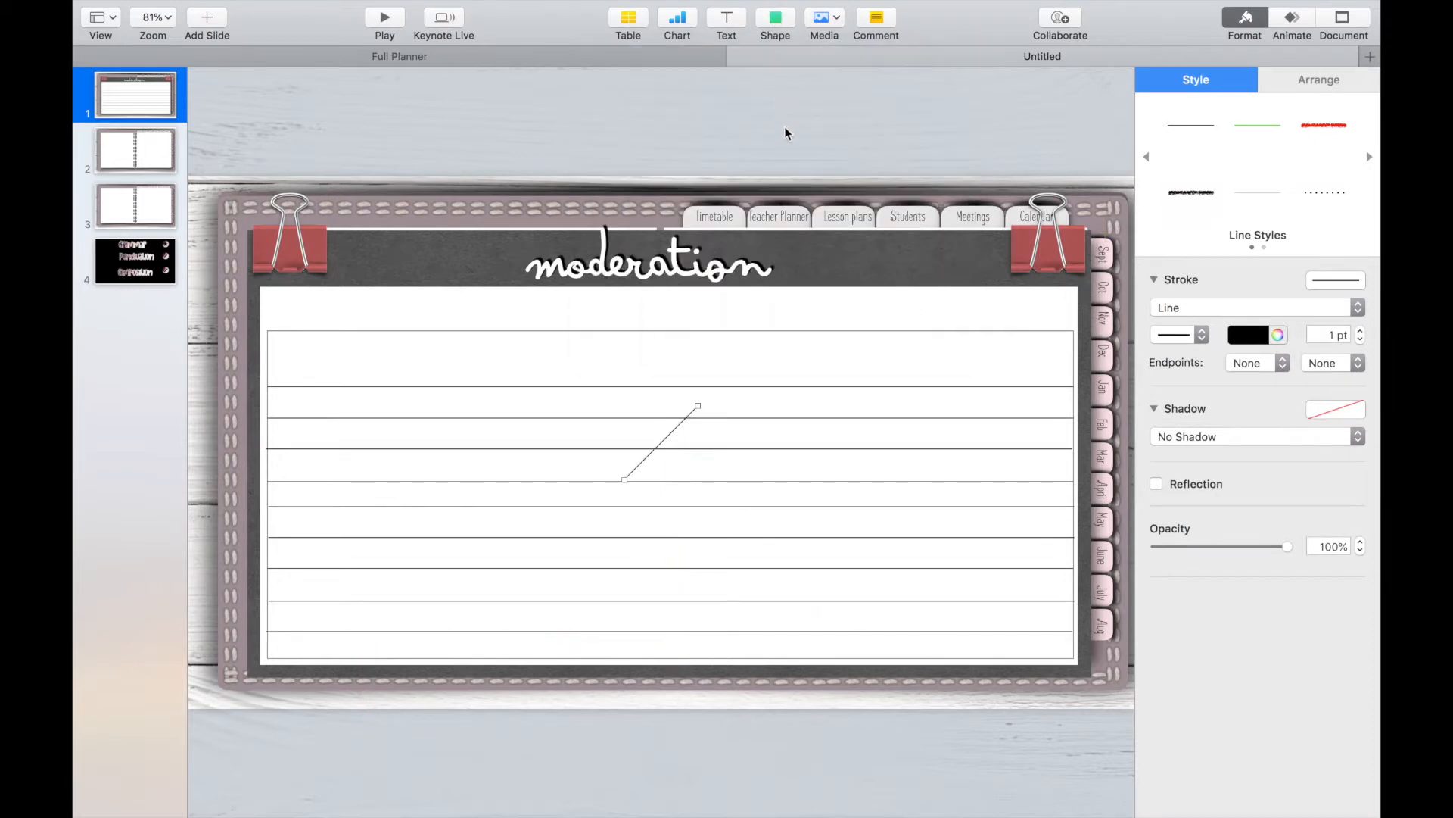
left_click_drag(697, 406, 620, 327)
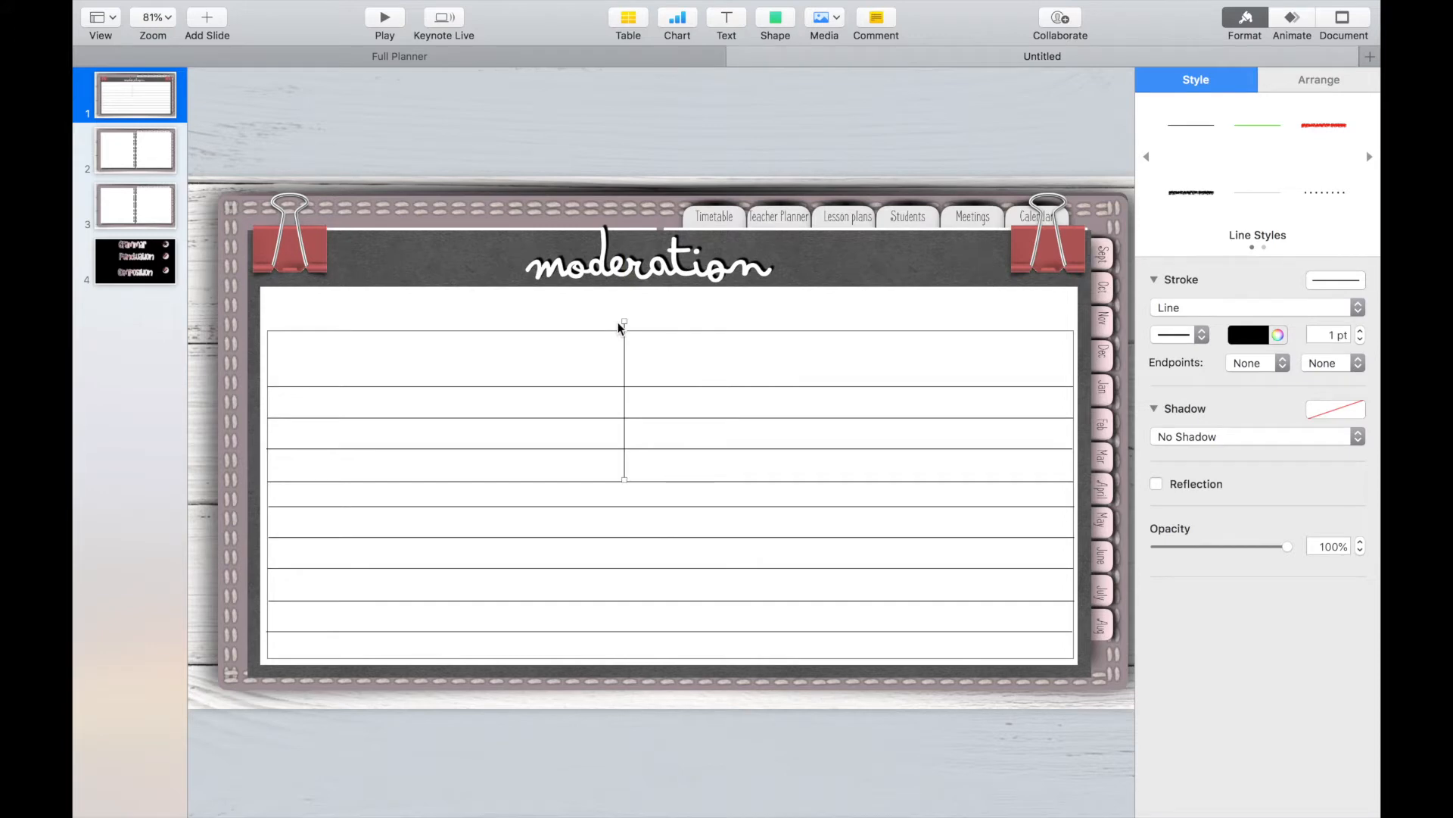
left_click_drag(625, 362, 977, 371)
left_click_drag(968, 505, 976, 659)
Duplicate the vertical line twice and space the copies evenly toward the right edge to form narrow columns
left_click(974, 382)
left_click(973, 383)
key("super+d")
left_click_drag(981, 372, 1048, 354)
left_click(1012, 295)
left_click(1012, 355)
key("super+d")
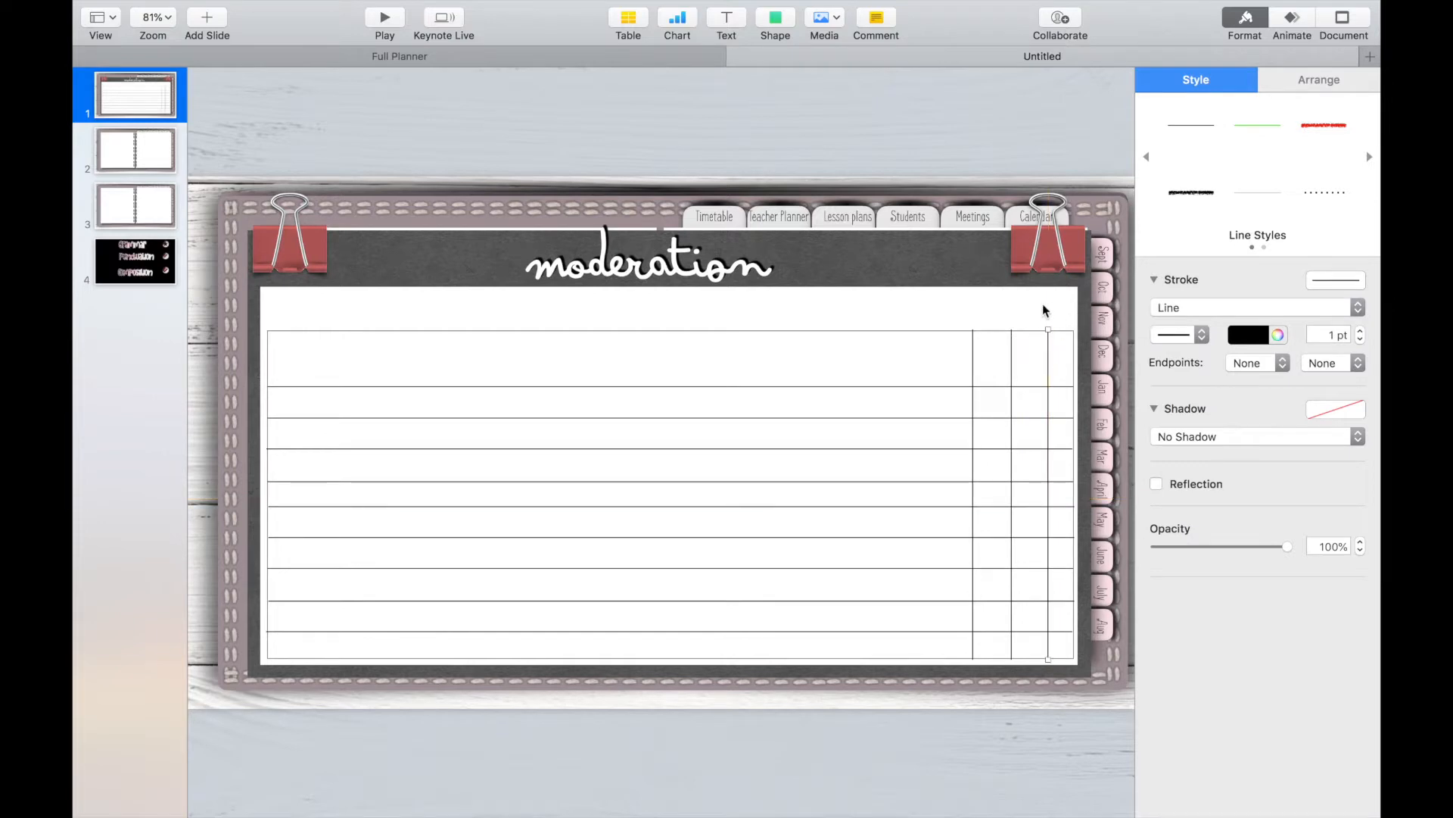
Recolour the three vertical column lines near the table's right edge to grey
left_click(1045, 351)
left_click(1009, 364, "shift")
left_click(1332, 79)
left_click(1233, 78)
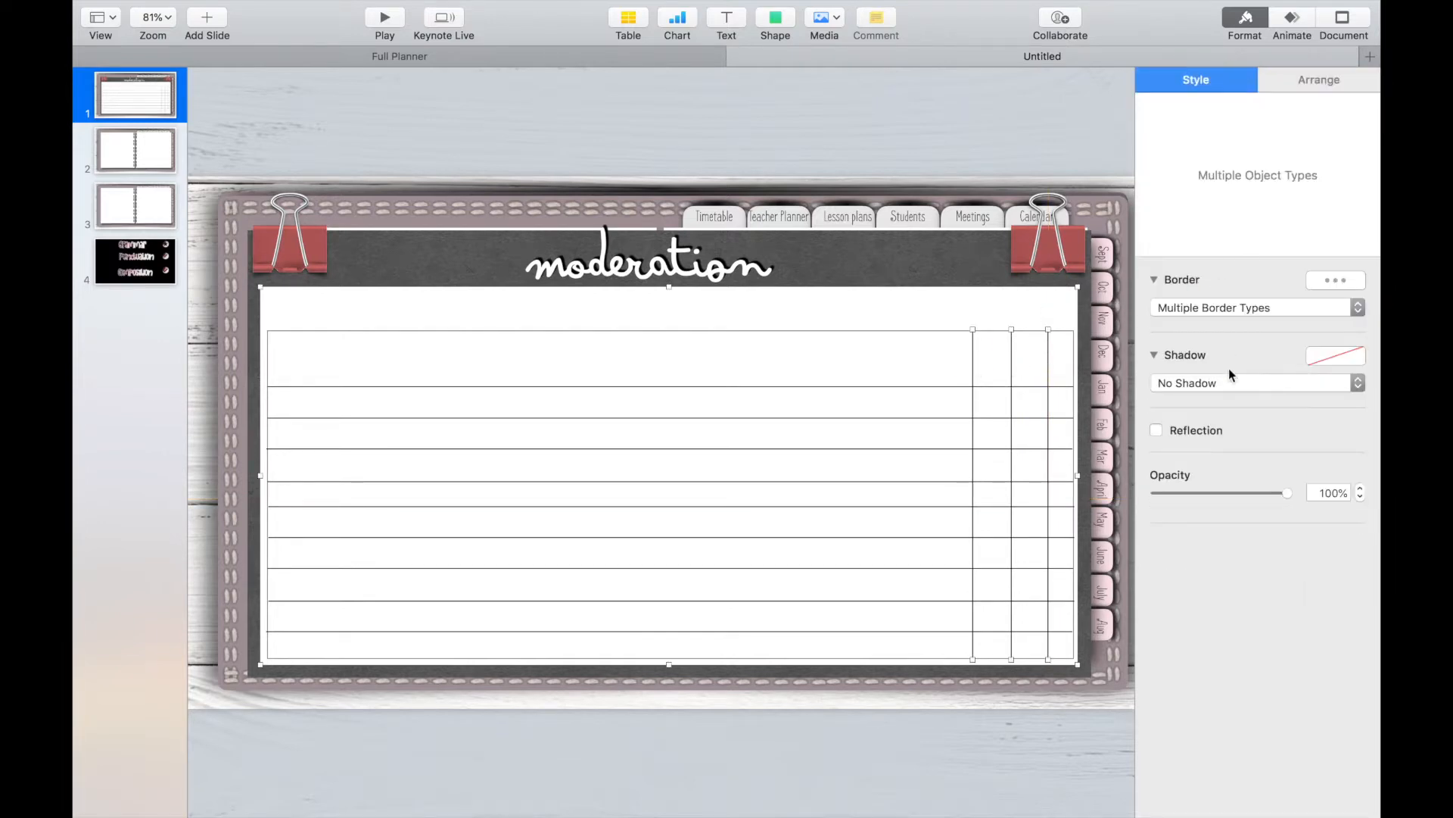
left_click(987, 319, "shift")
left_click(1253, 335)
left_click(1238, 447)
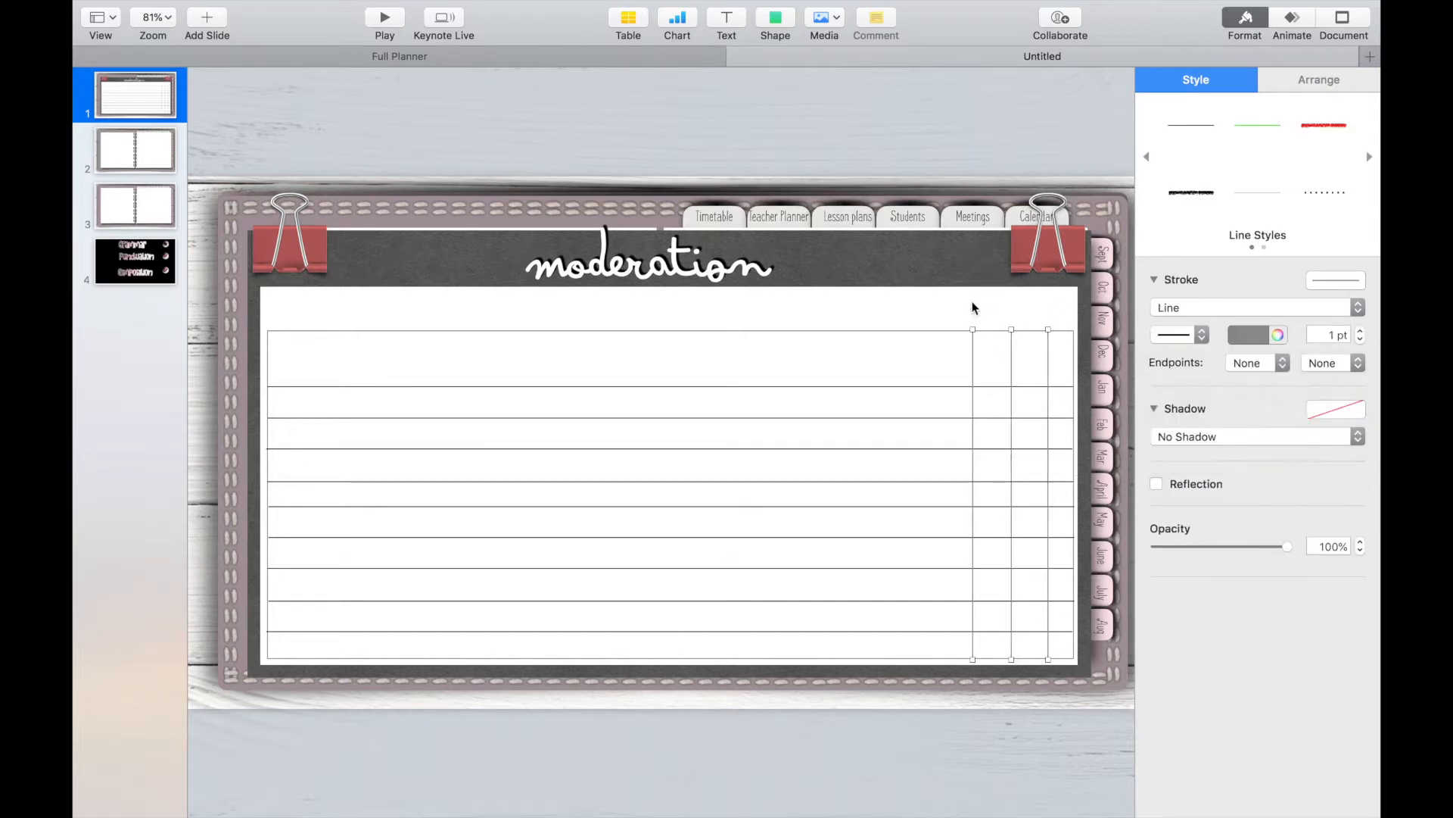
left_click(1037, 317)
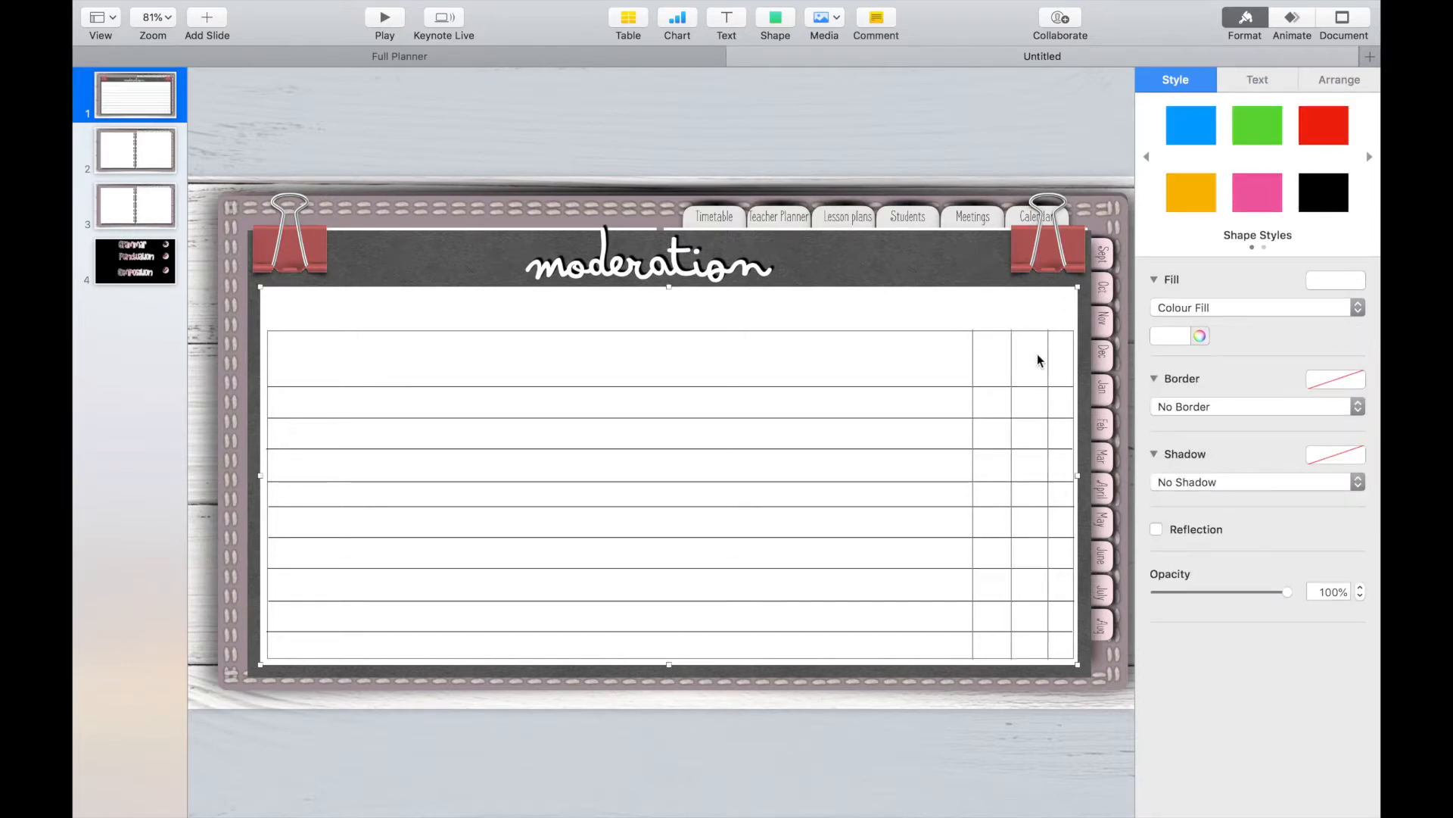
Shift the three vertical lines slightly left so the narrow columns are evenly spaced
left_click(1011, 338)
mouse_move(1011, 330)
left_mouse_down()
mouse_move(1048, 328)
mouse_move(972, 332)
left_mouse_up()
left_click(1027, 313)
left_click(1048, 350)
left_click(972, 345)
left_click(976, 312)
left_click_drag(1012, 401, 969, 372)
left_click(976, 315)
left_click(969, 308)
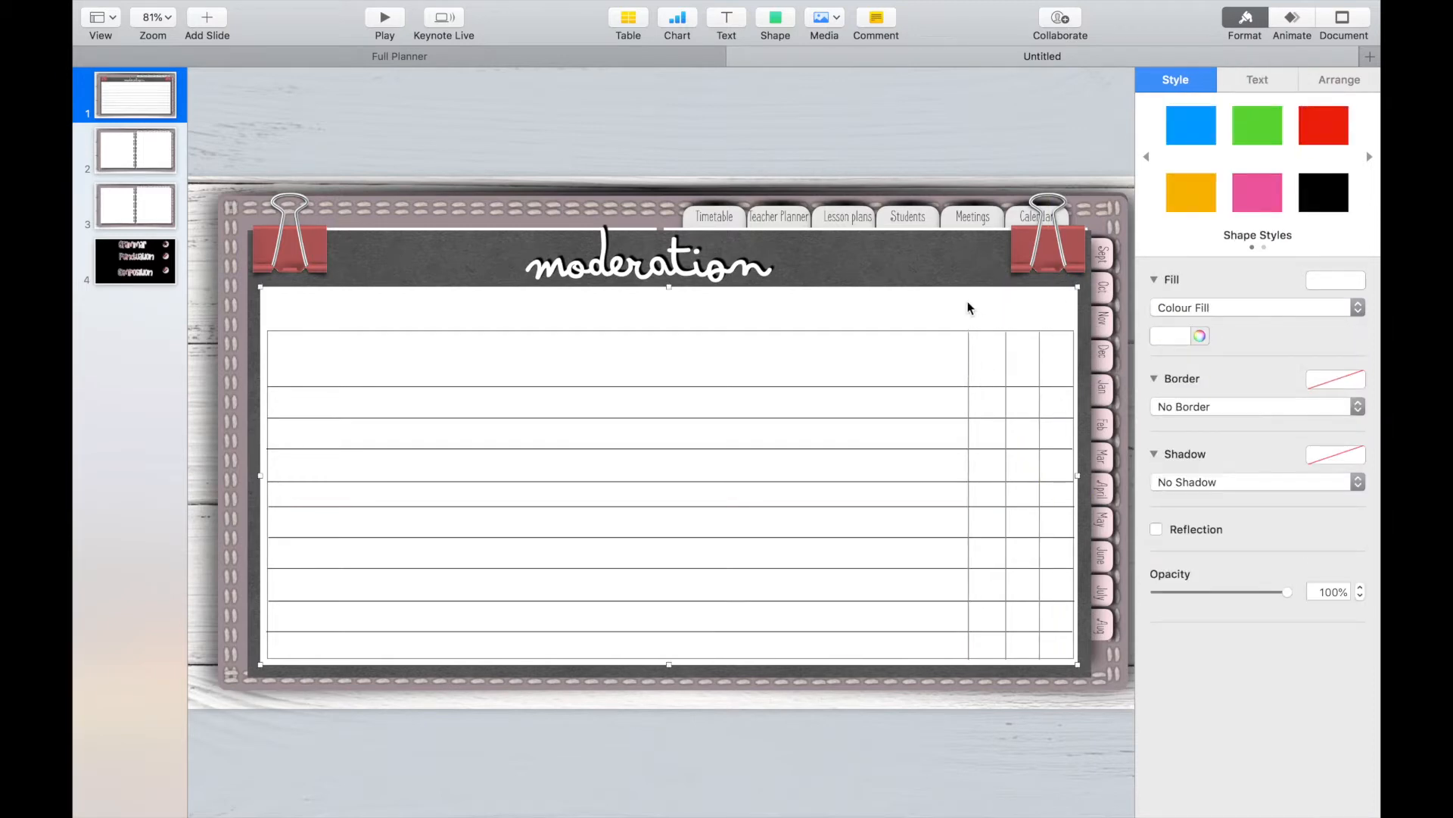
left_click(1191, 125)
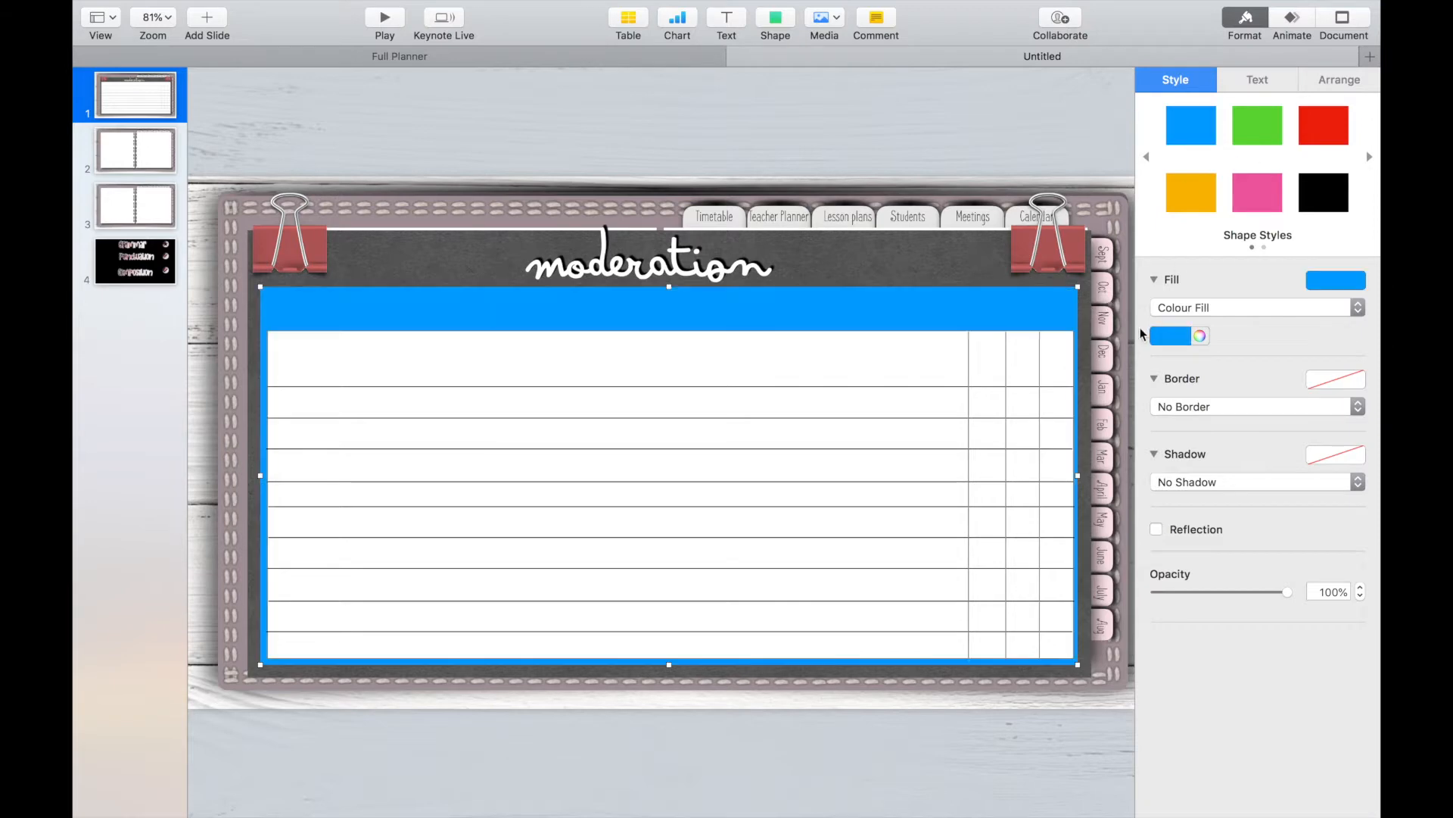
mouse_move(295, 11)
left_click(237, 10)
left_click(257, 33)
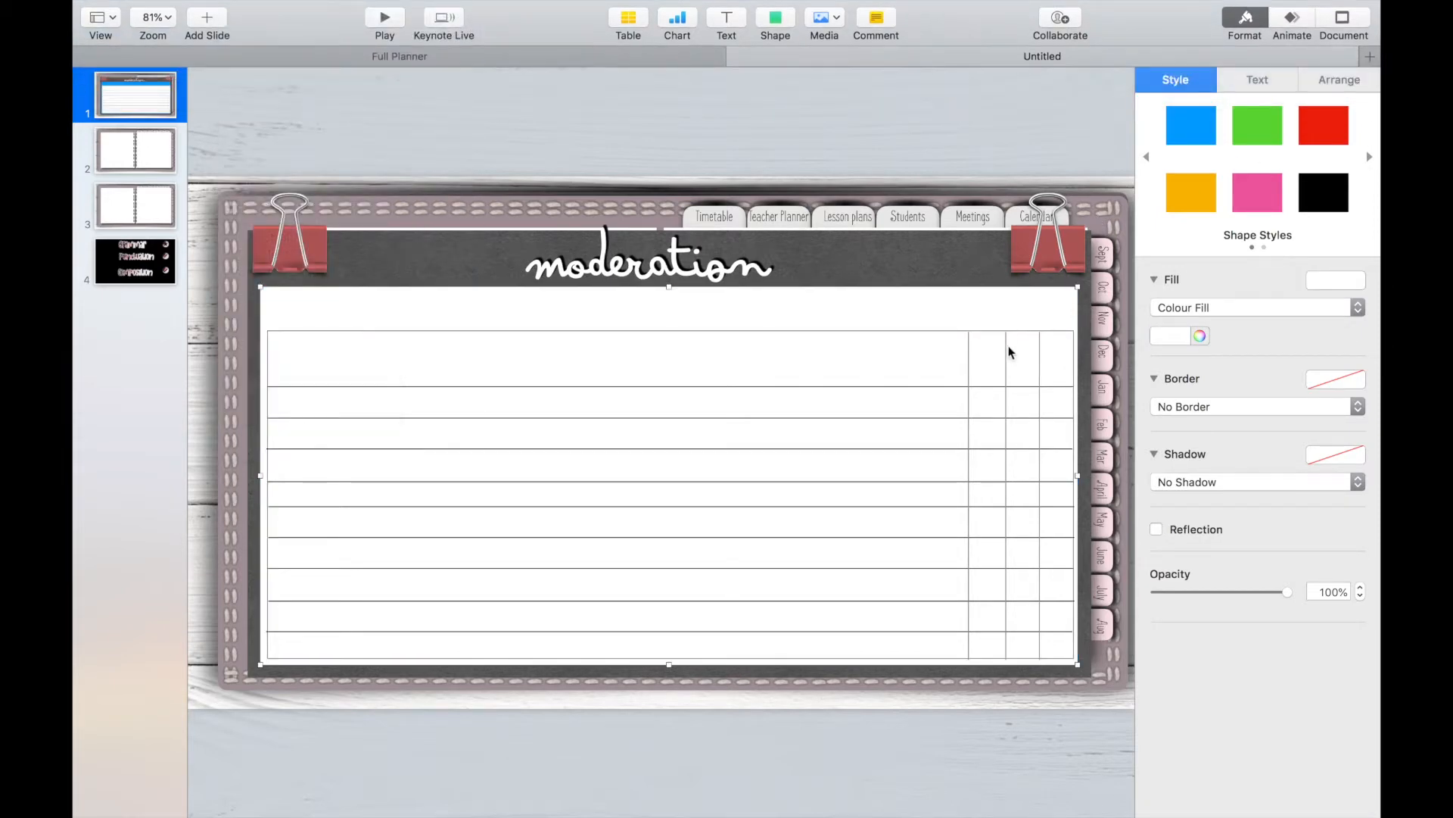
Shade the header row with rectangles at 33% opacity, blue over the three narrow columns and pink over the wide cell
left_click(775, 53)
left_click(778, 193)
left_click_drag(700, 481, 721, 443)
left_click_drag(675, 426, 964, 355)
left_click(1202, 592)
left_click(1181, 335)
left_click(1265, 377)
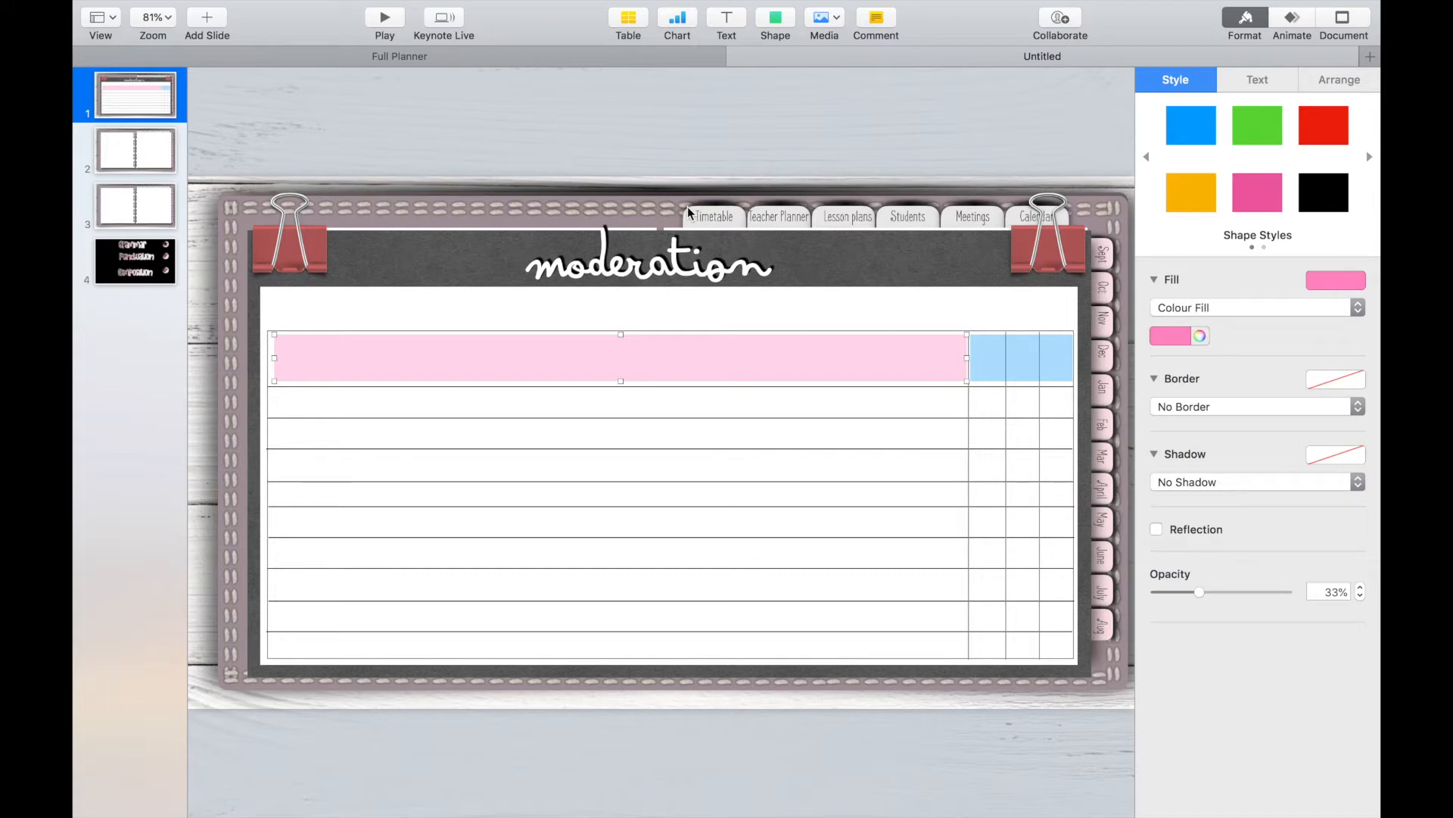
Add a text box in the pink header cell reading "Working at the expected standard"
left_click(715, 21)
left_click_drag(669, 448, 316, 357)
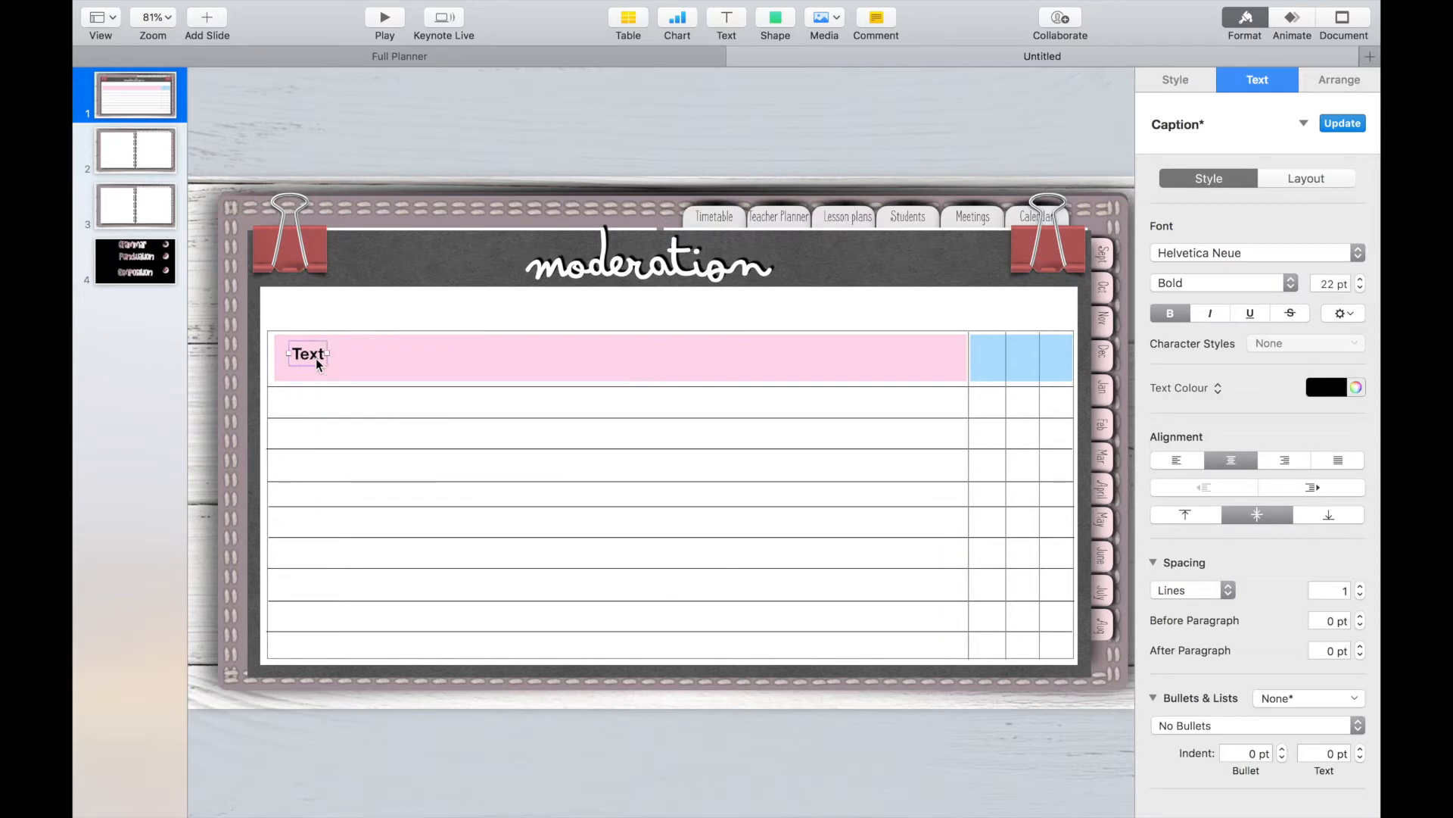
double_click(315, 357)
type("Working")
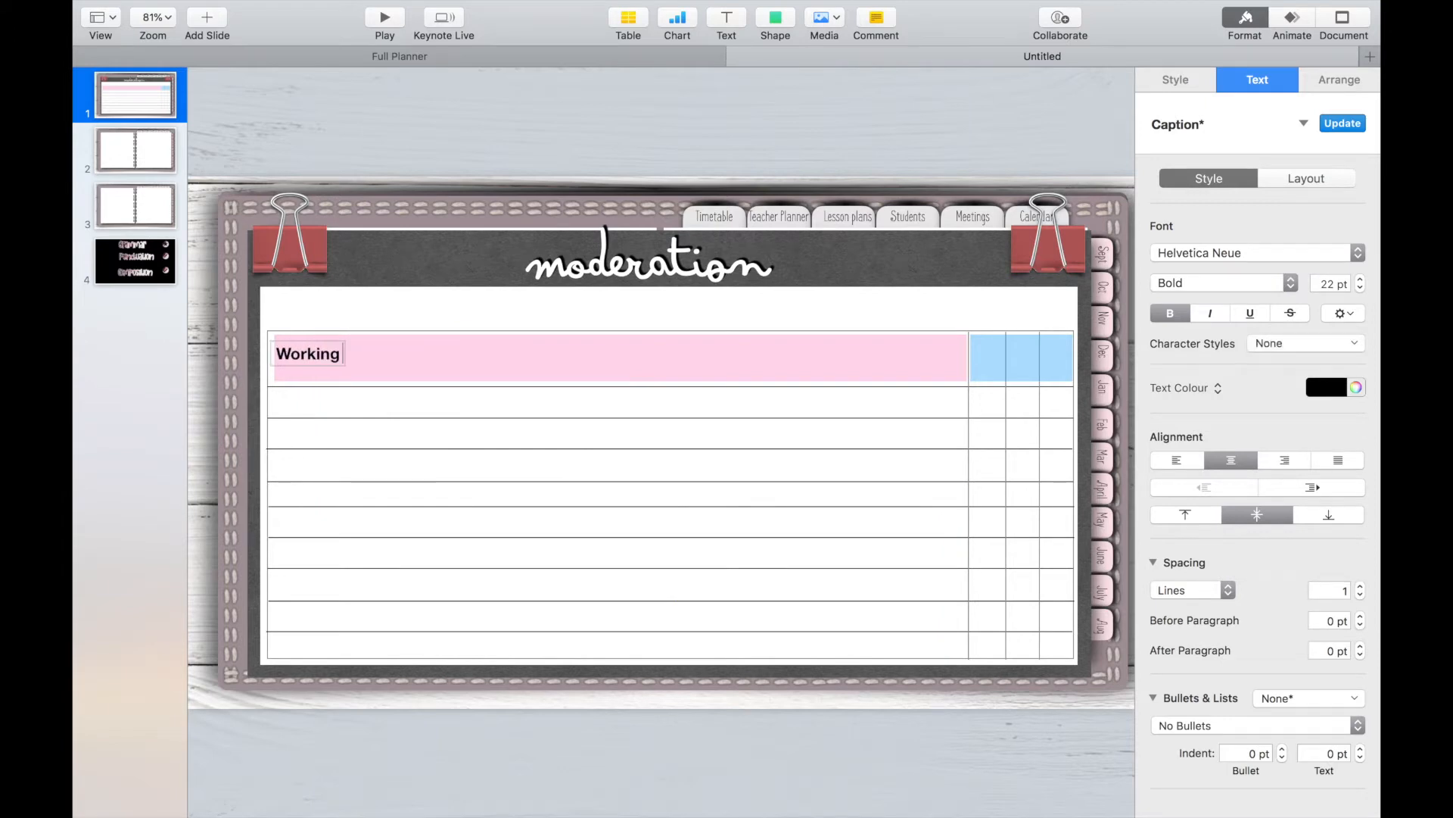
type(" at the expected star")
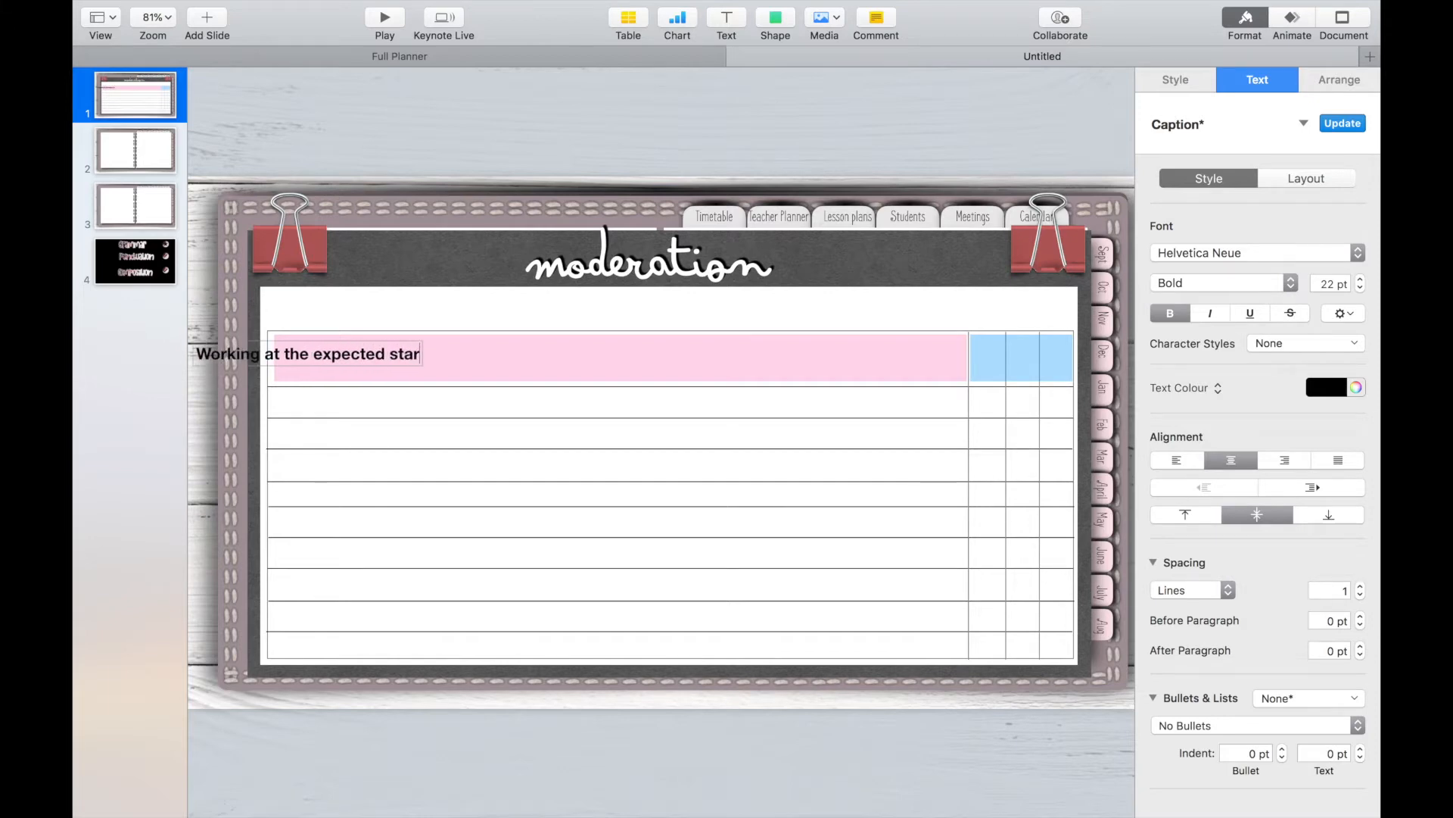
key("BackSpace")
type("nd")
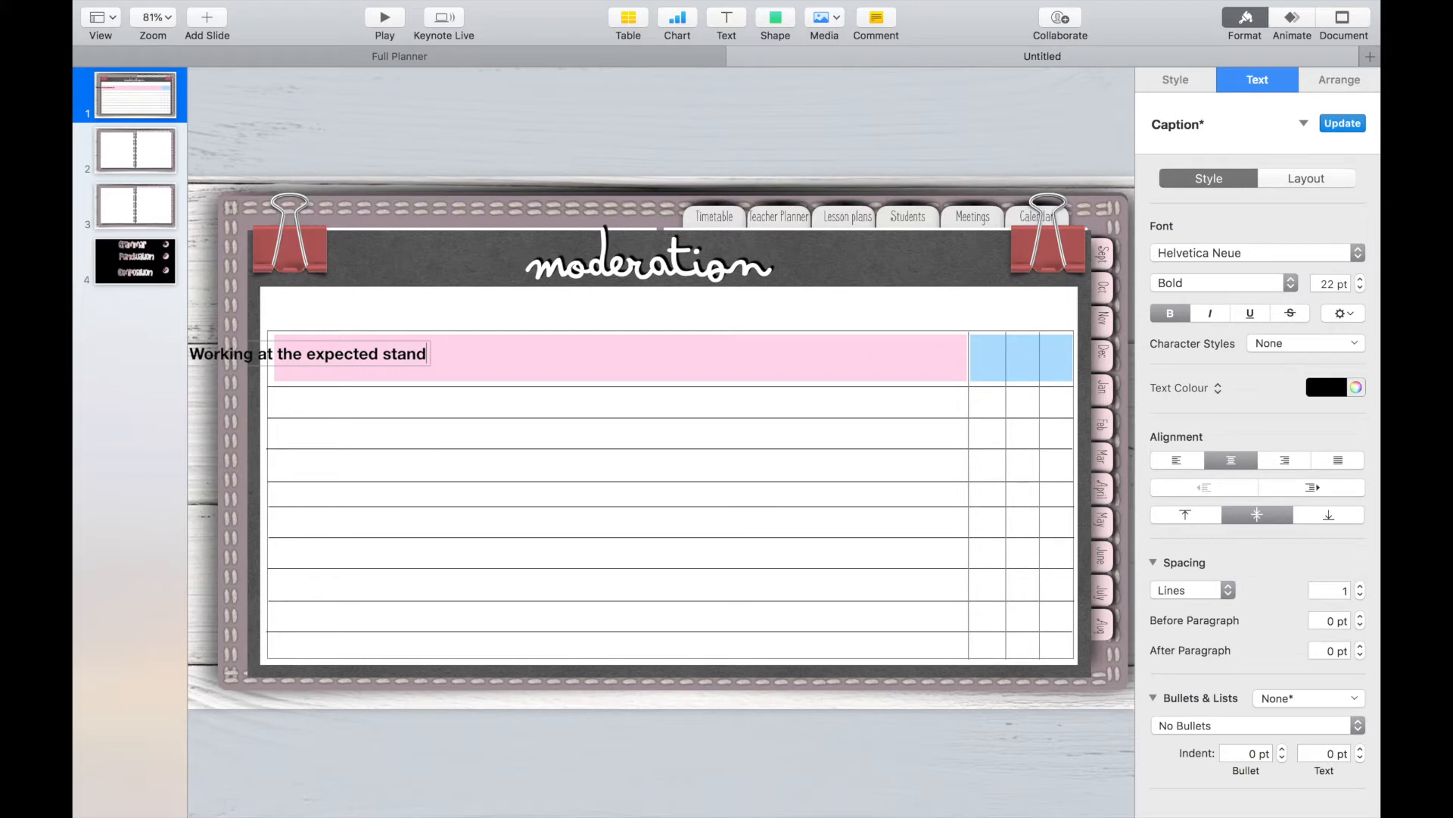
type("ard")
key("Escape")
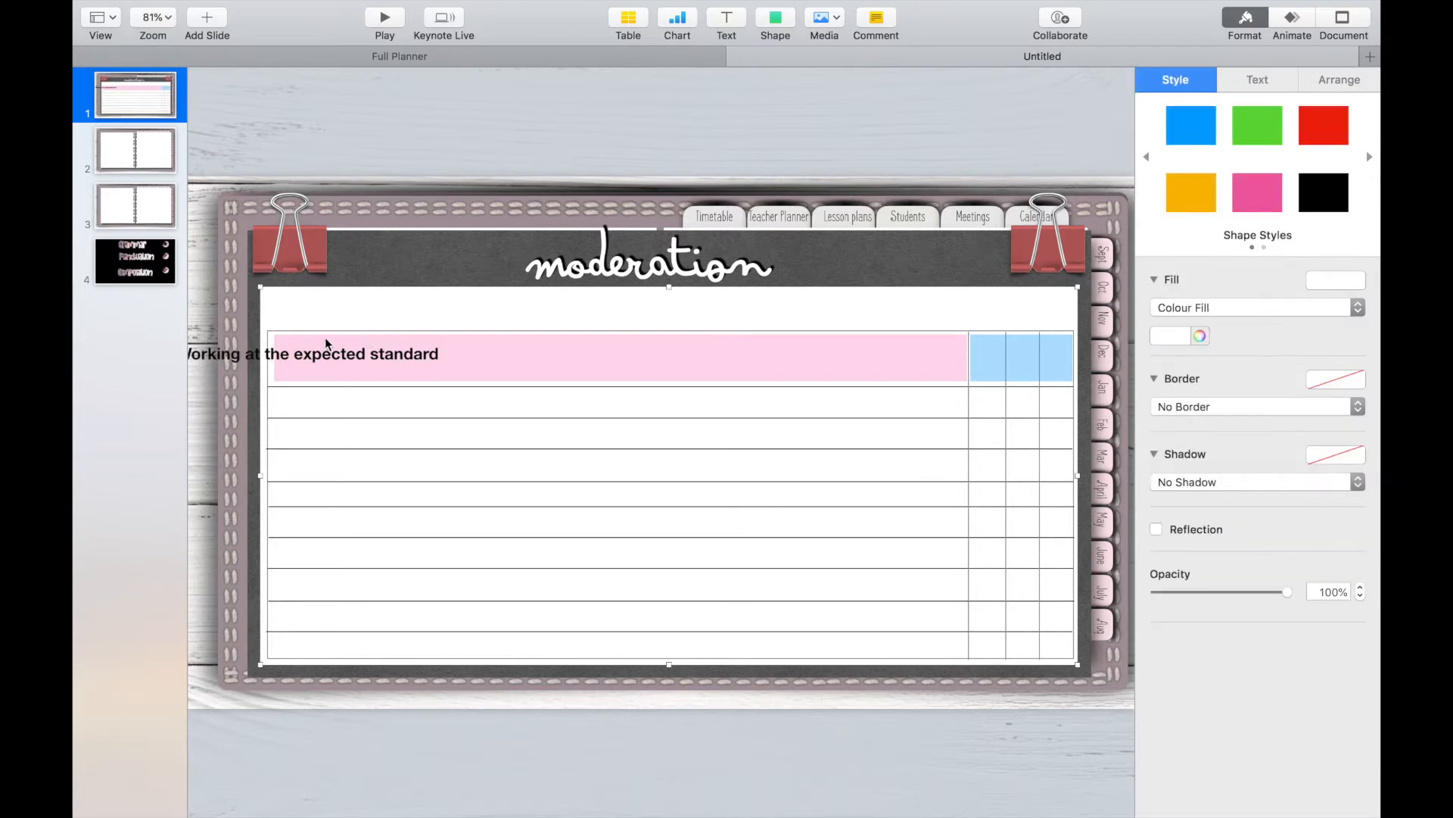
Set the heading's font to FuturaHandwritten and align it at the upper left of the pink header cell
left_click_drag(328, 347, 432, 345)
left_click(1250, 82)
left_click(1227, 249)
left_click(1156, 363)
left_click(642, 319)
left_click(533, 346)
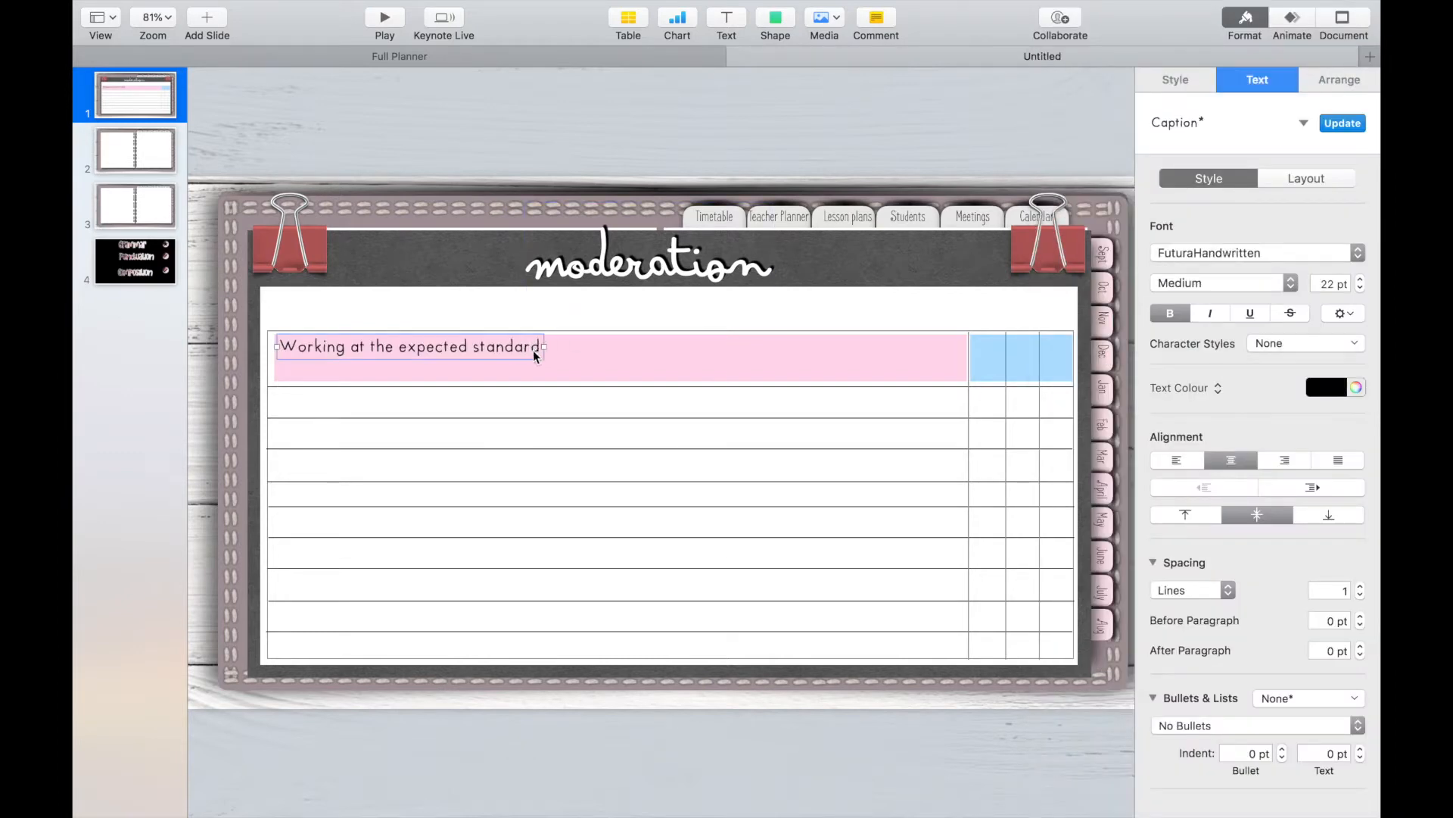
Duplicate the heading directly below itself and change the copy's text to "The pupil can, after discussion with he teacher:"
left_click_drag(535, 360, 526, 375)
double_click(447, 370)
left_click_drag(280, 367, 545, 382)
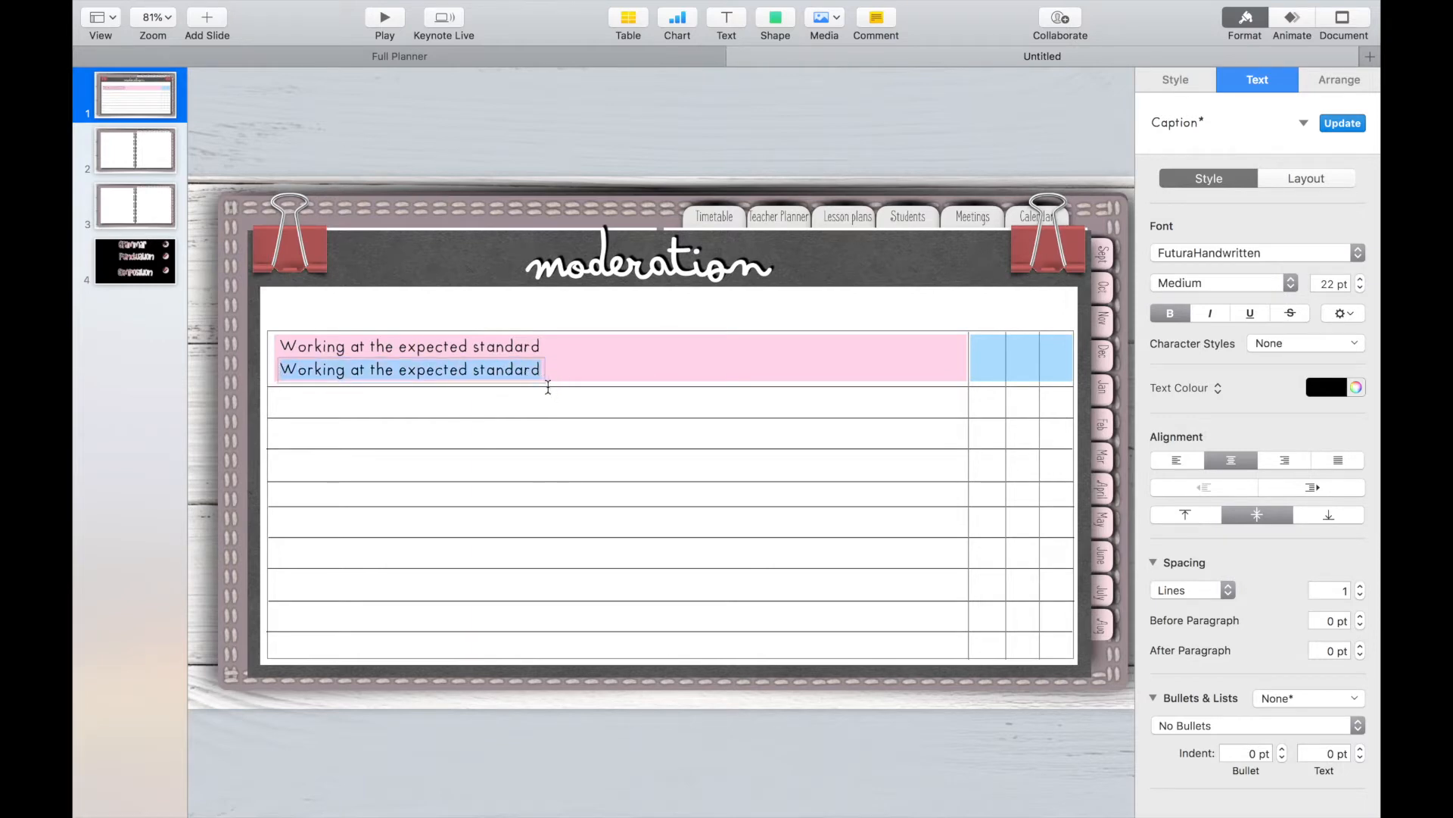
type("The pupil")
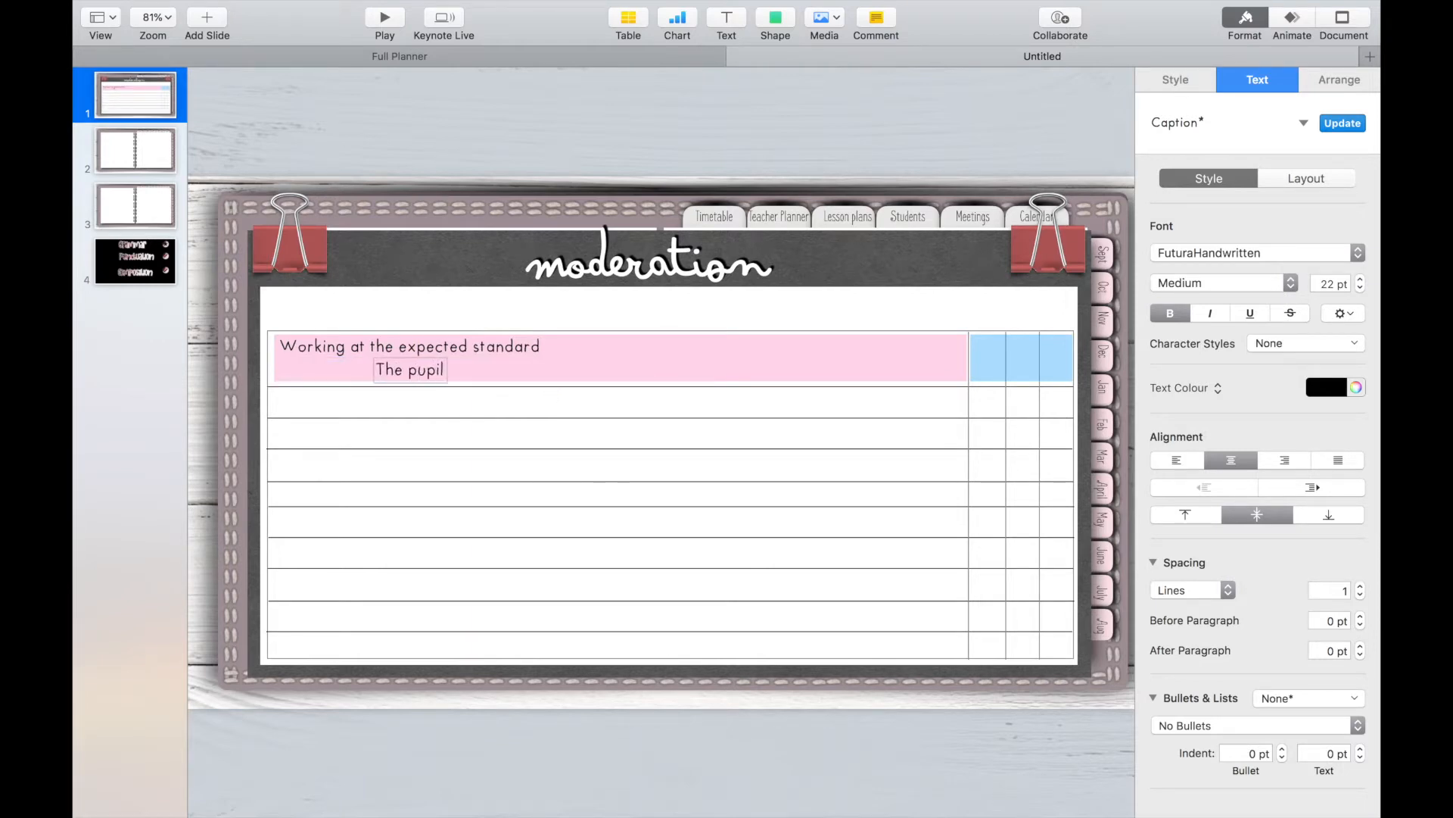
type(" can, a")
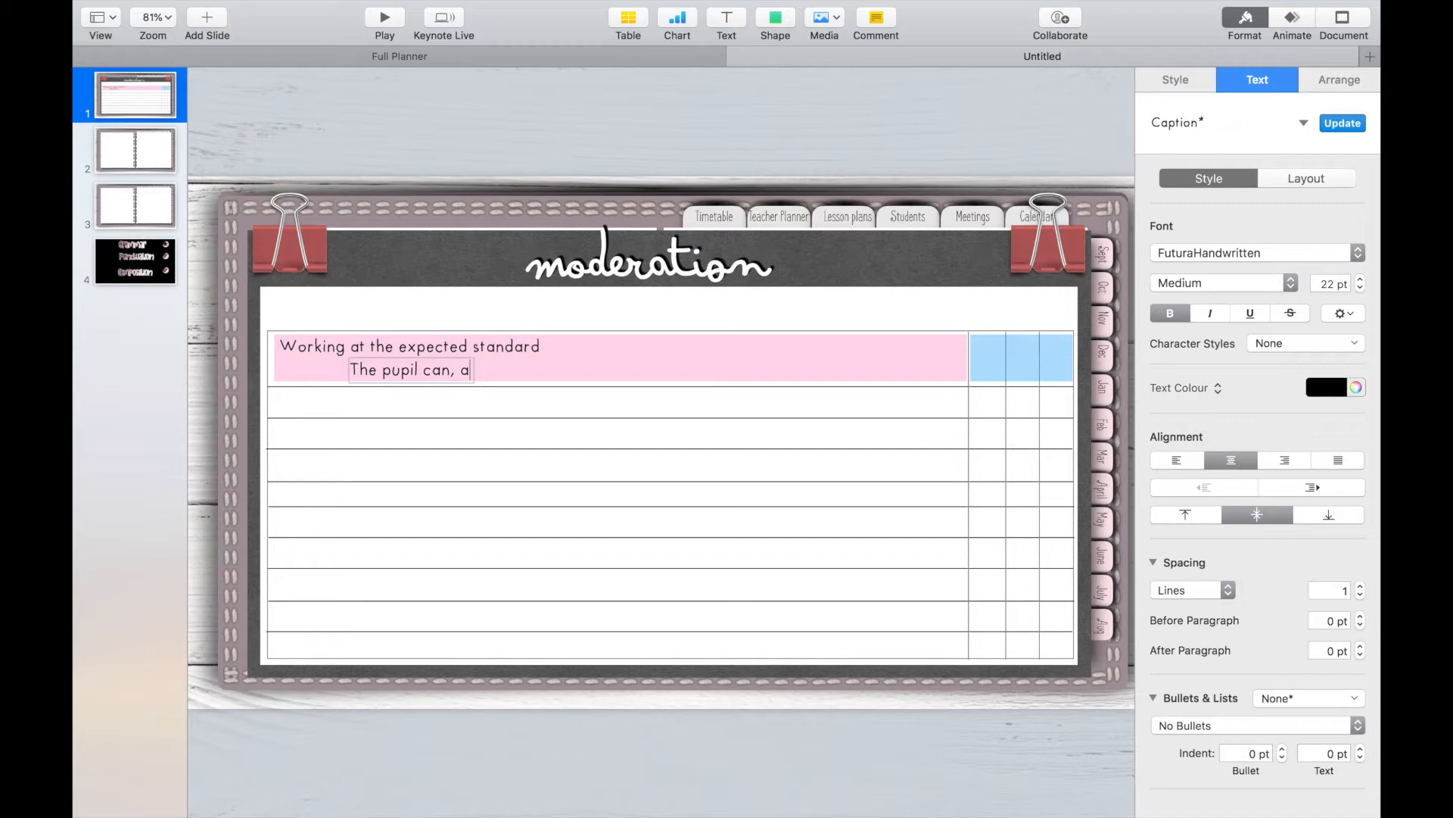
type("fter discuss")
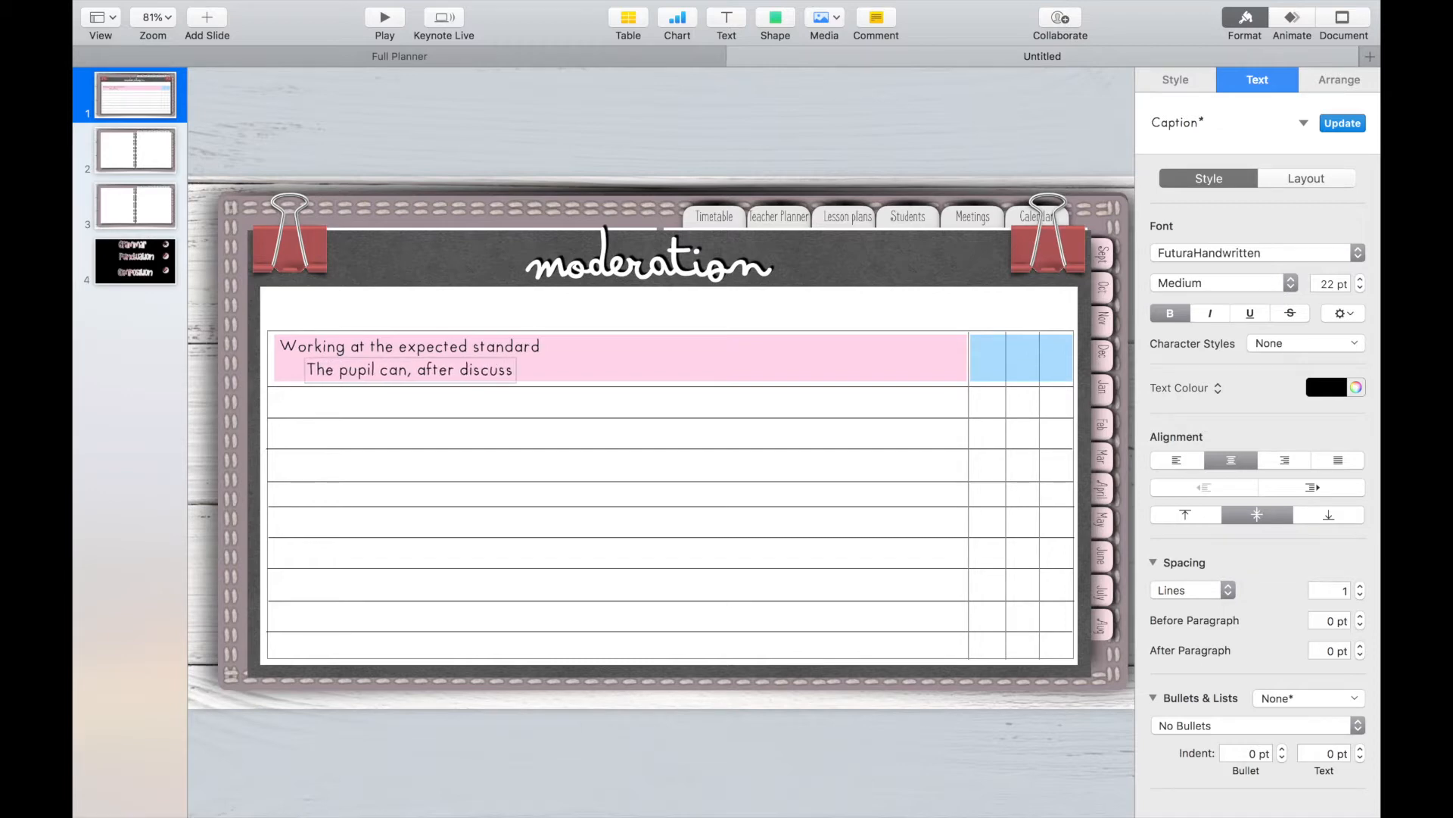
type("ion with he teacher:")
left_click(539, 302)
Place a copy of the "Working at the expected standard" text in the first row below the header and set its size to 16 pt
left_click(510, 373)
left_click_drag(509, 374, 474, 402)
left_click(490, 347)
left_click(1361, 288)
left_click(1360, 289)
left_click(1360, 288)
left_click(1360, 288)
left_click(1360, 289)
left_click(1360, 289)
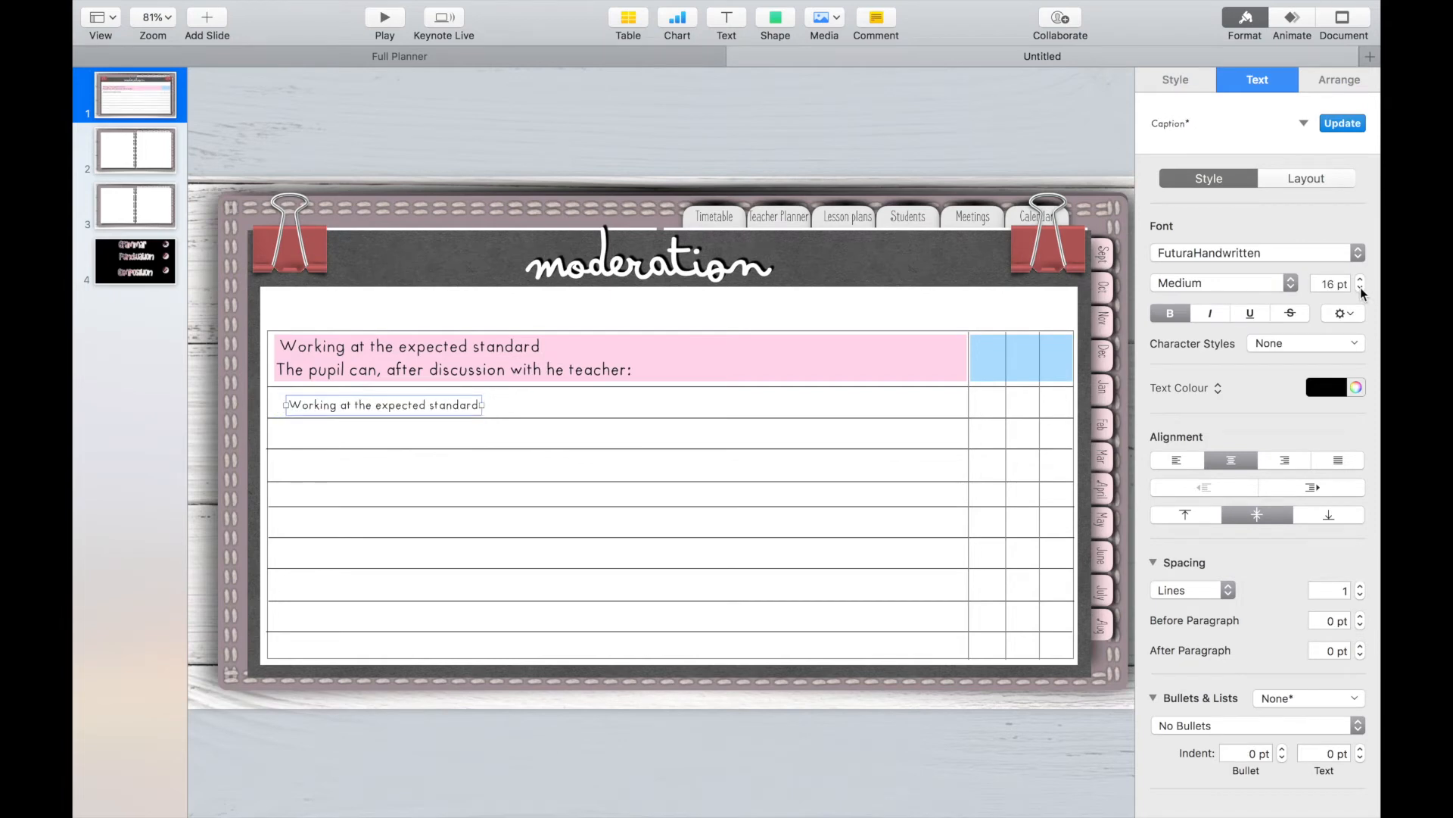
Replace the first row's text with "Write simple, coherent narratives about personal experiences and those of others (real or fictional)"
type("Write simple,")
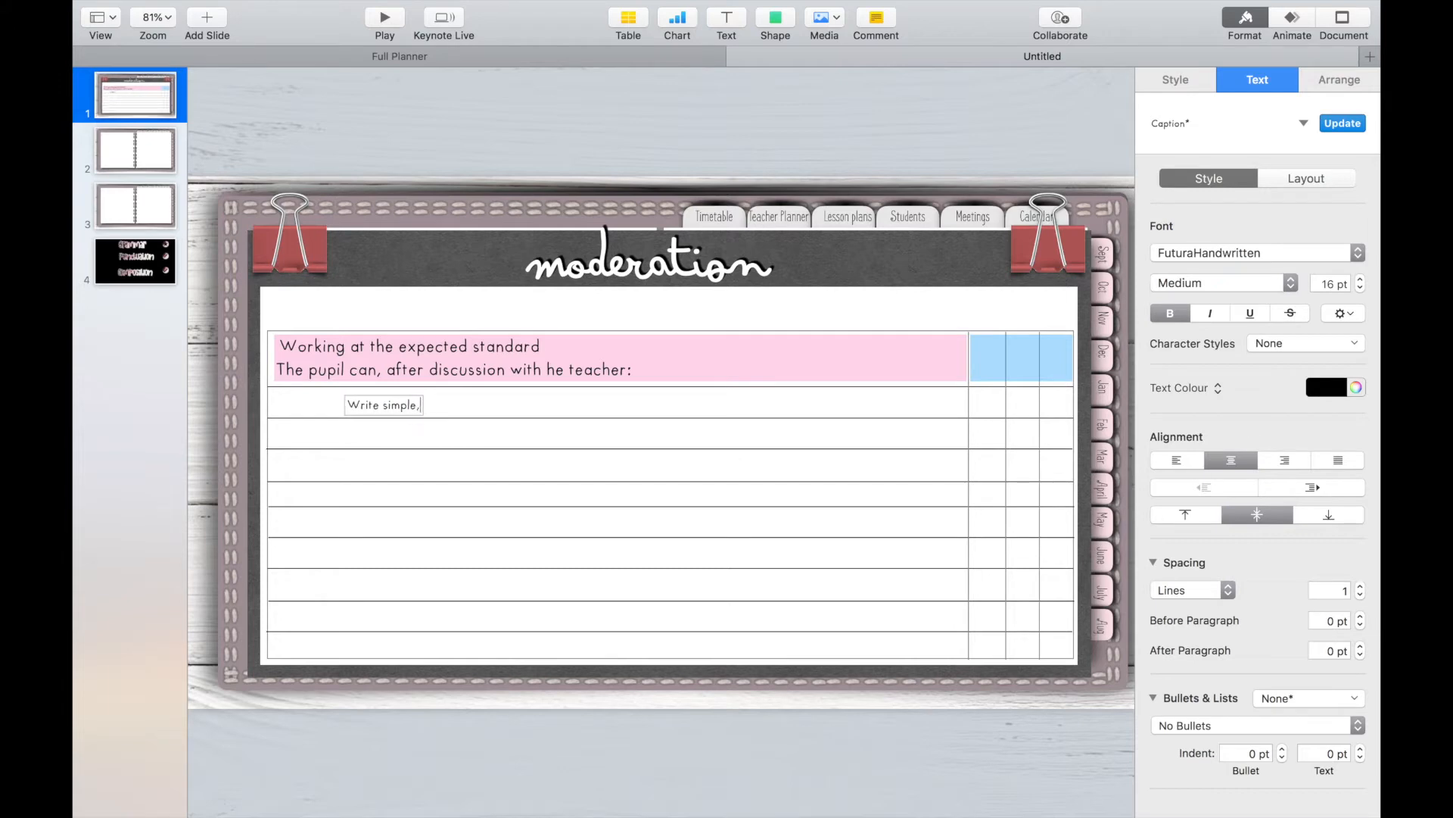
type(" coherent n")
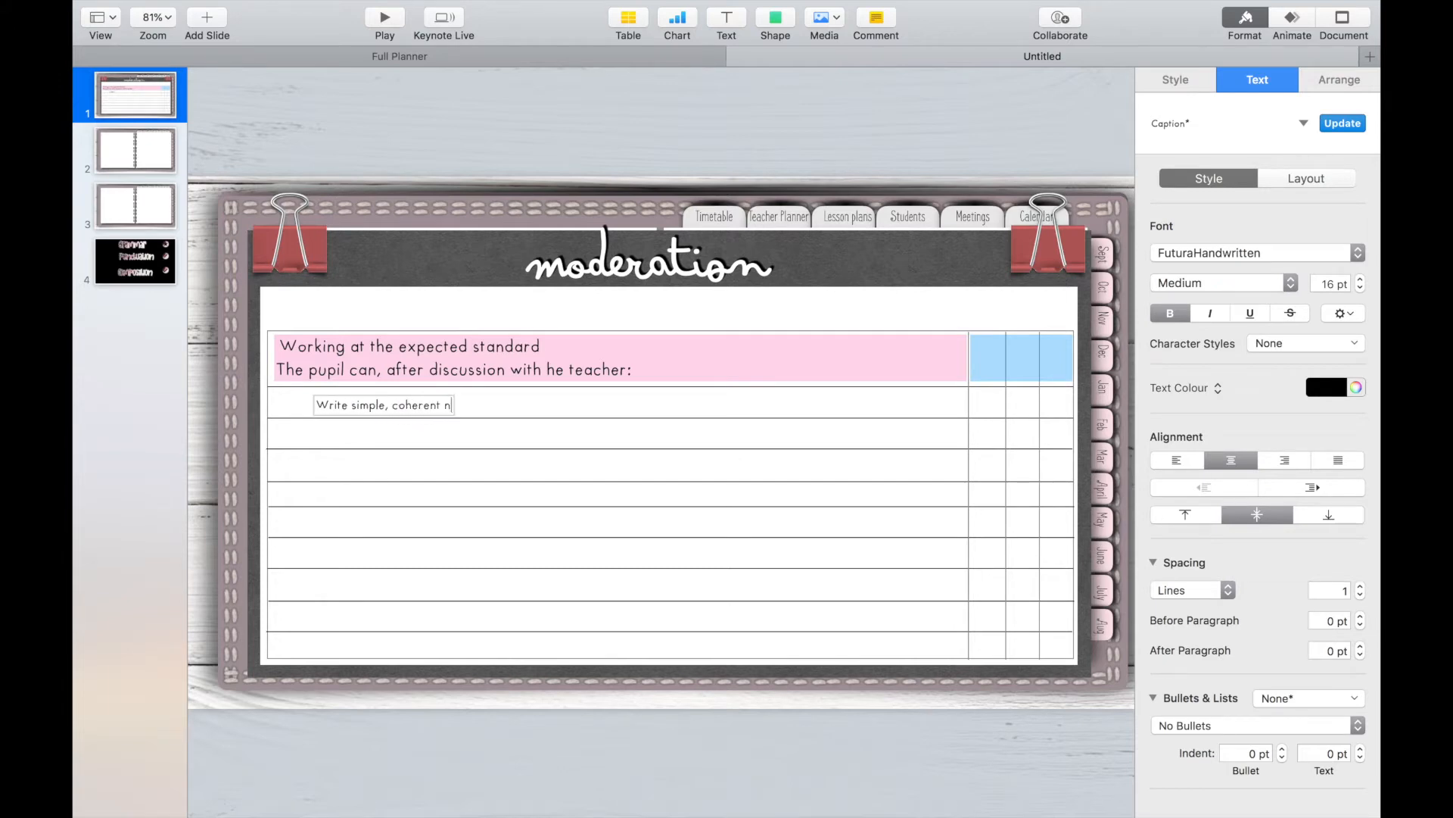
type("arratives abou")
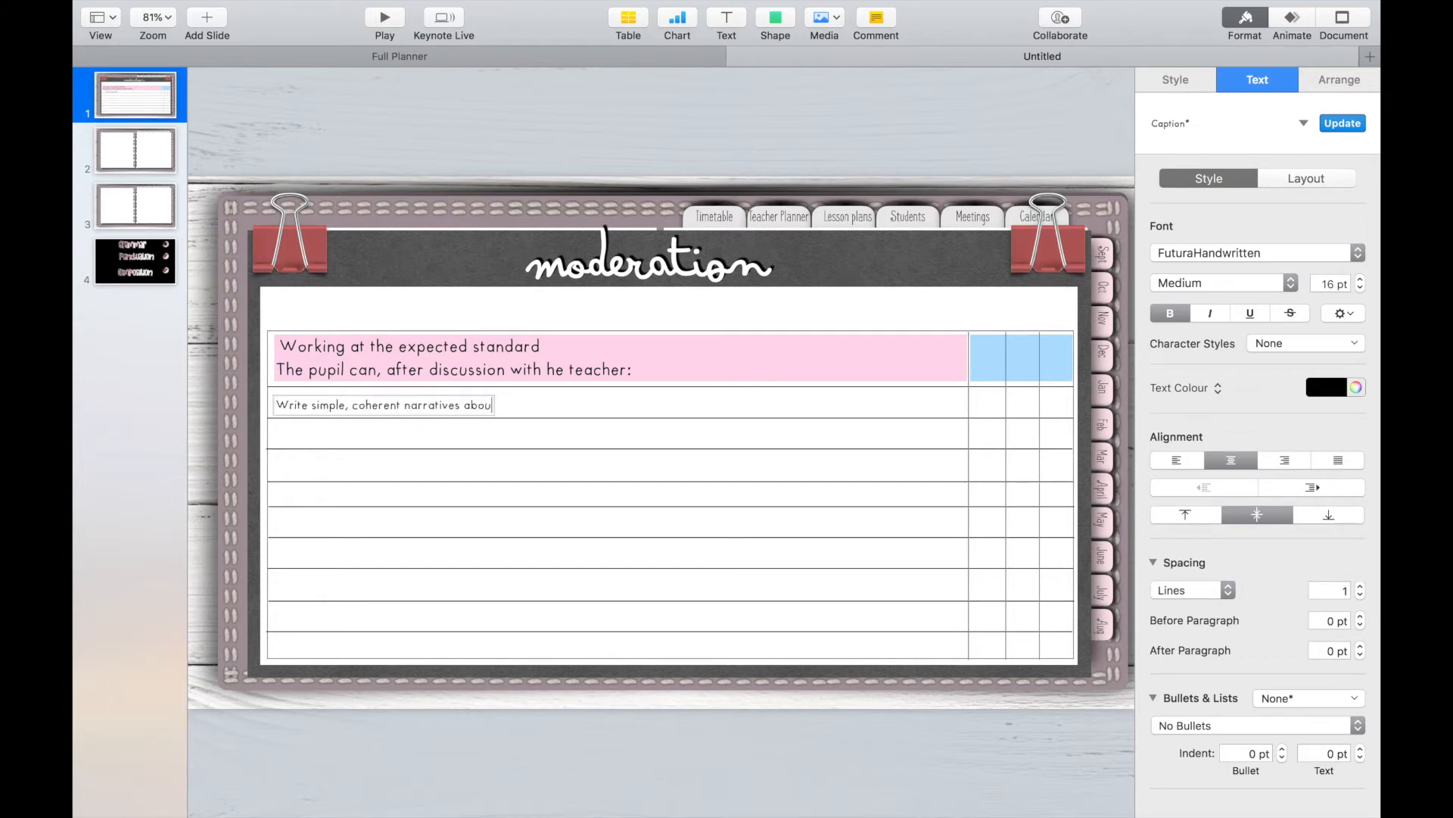
type("t persona")
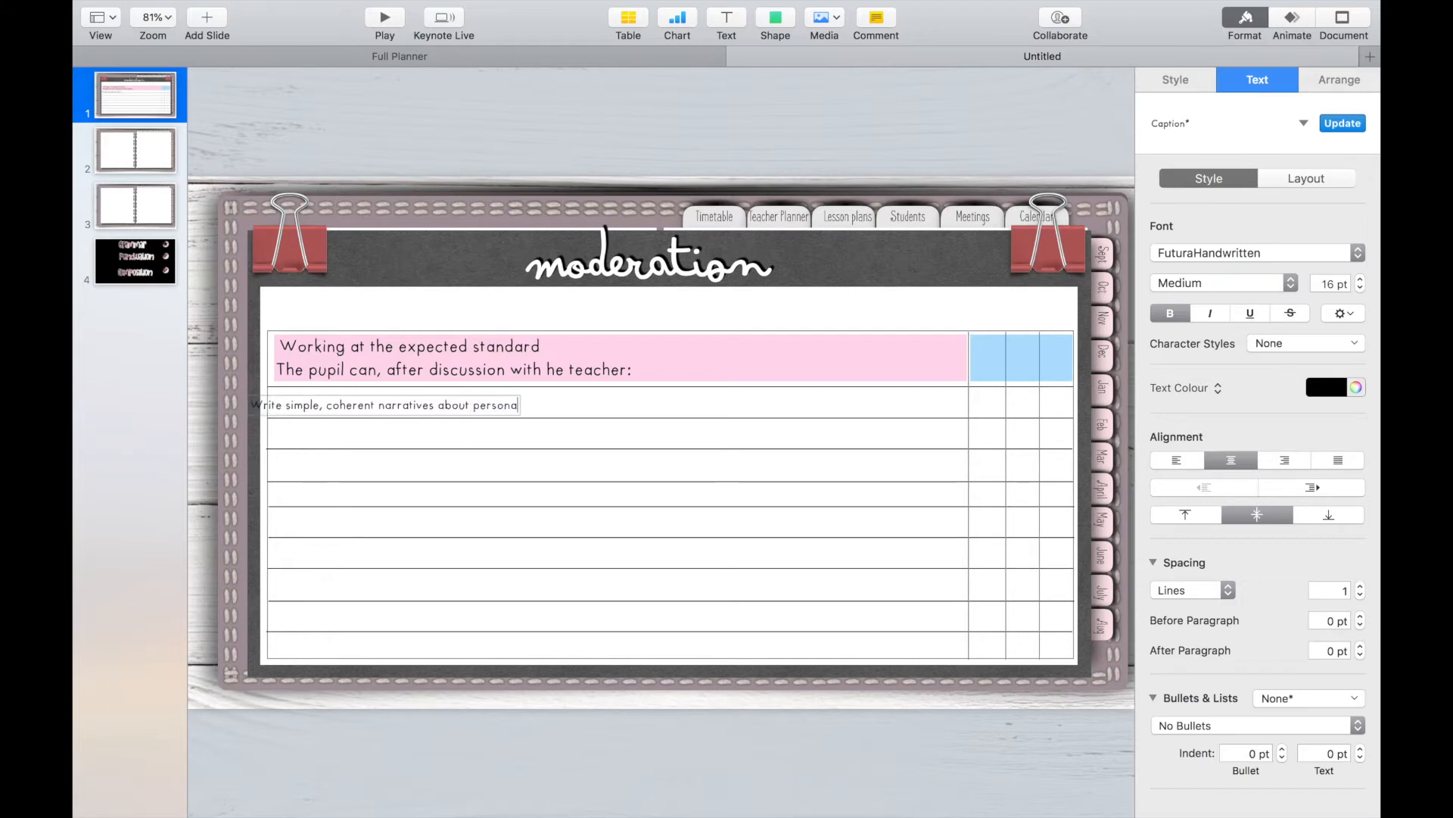
type("l exper")
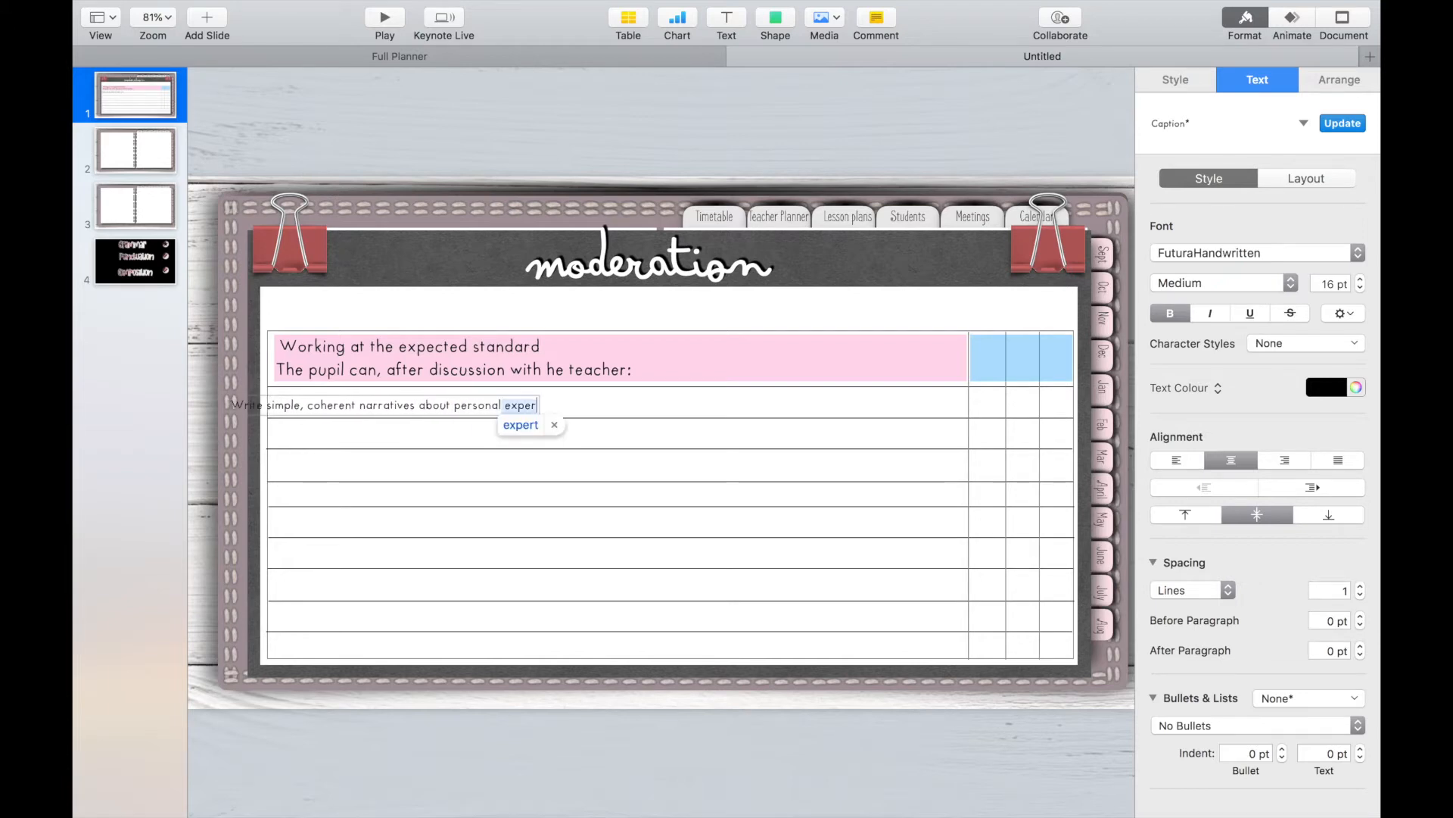
type("iences an")
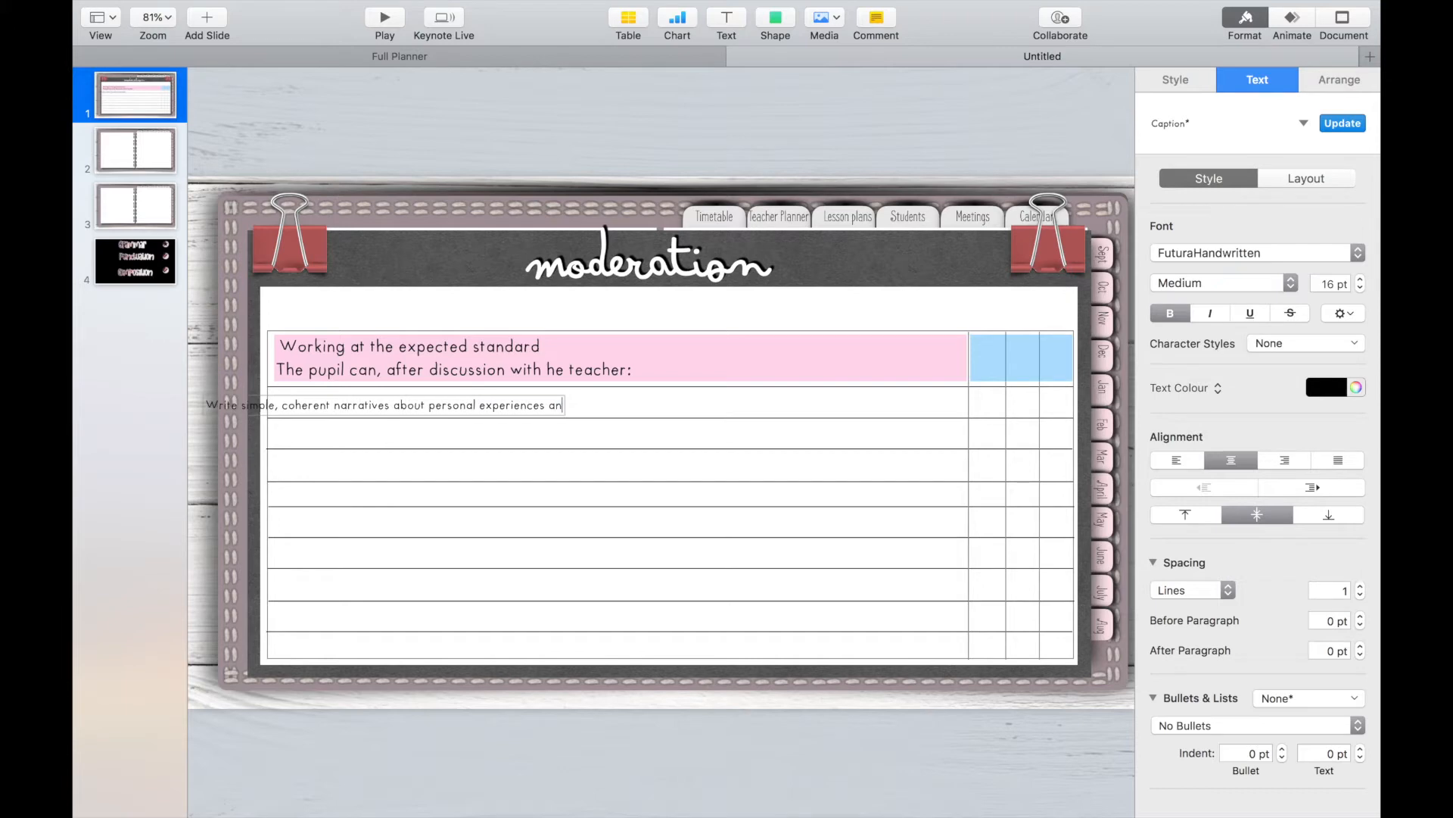
type("d those of others (")
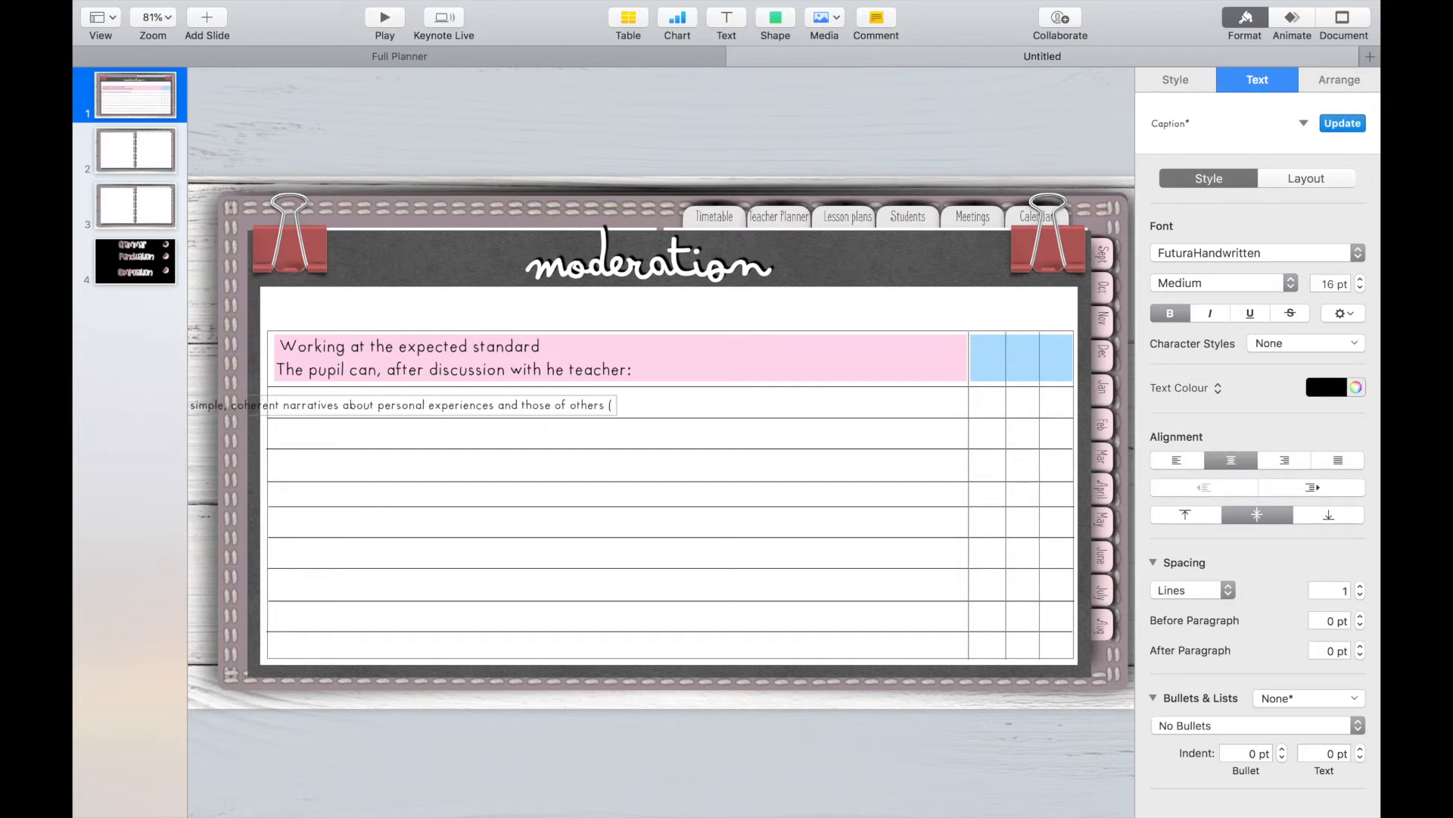
type("real or")
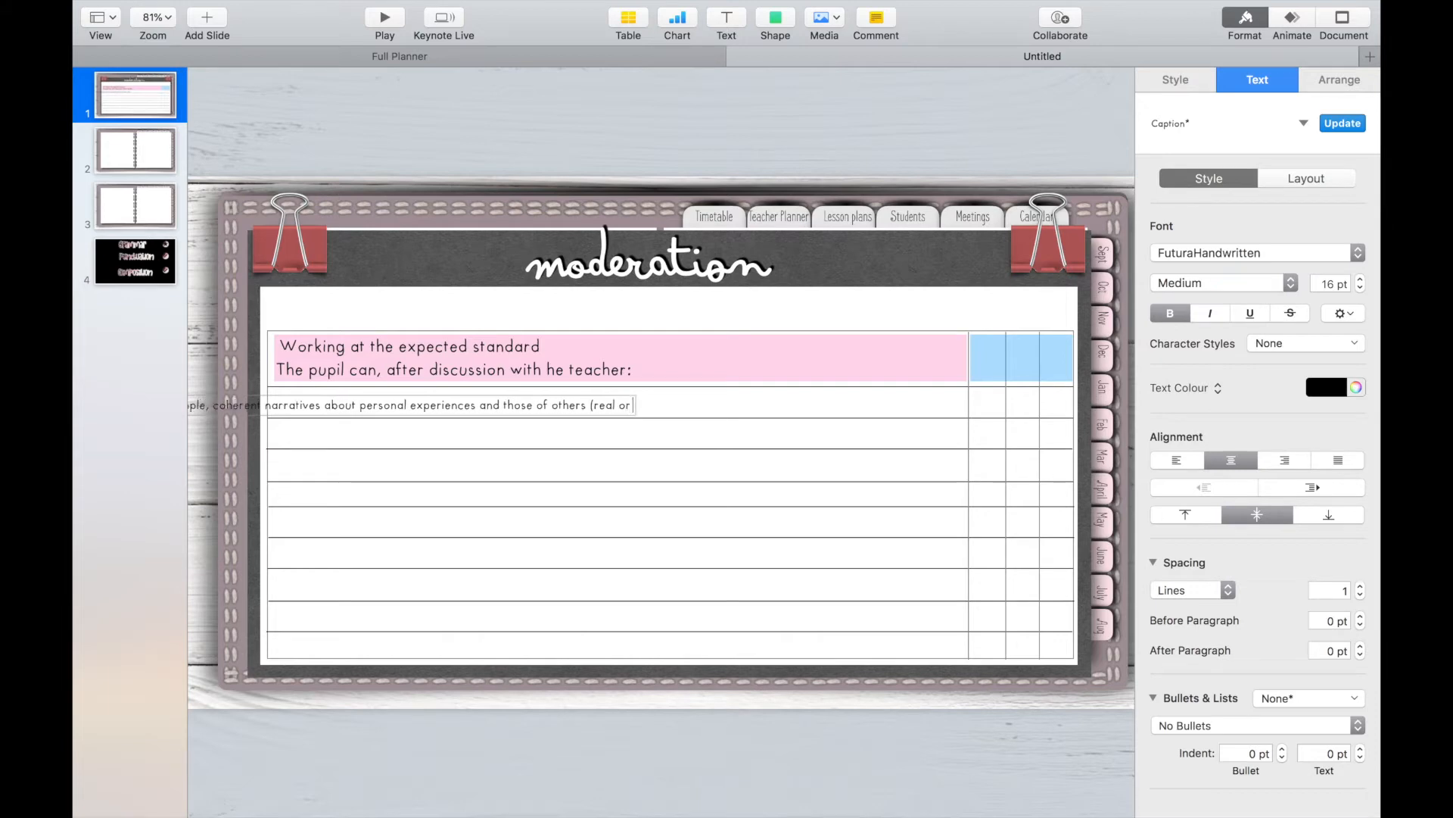
type(" fictional)")
key("Escape")
Duplicate the first criterion into the second row and change its text to "Write about real events, recording these simply and clearly"
left_click_drag(655, 409, 331, 428)
double_click(810, 438)
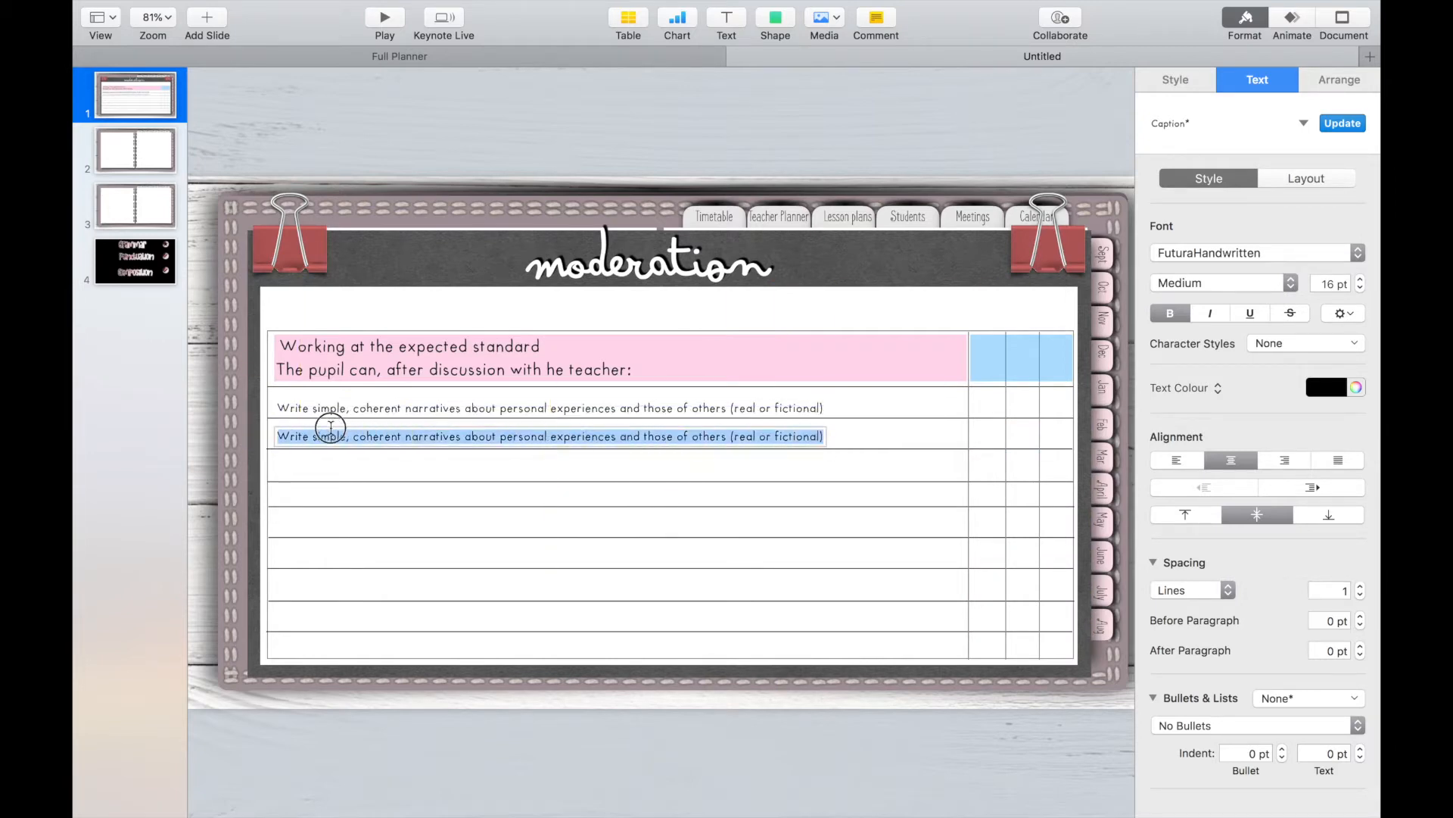
type("Write abo")
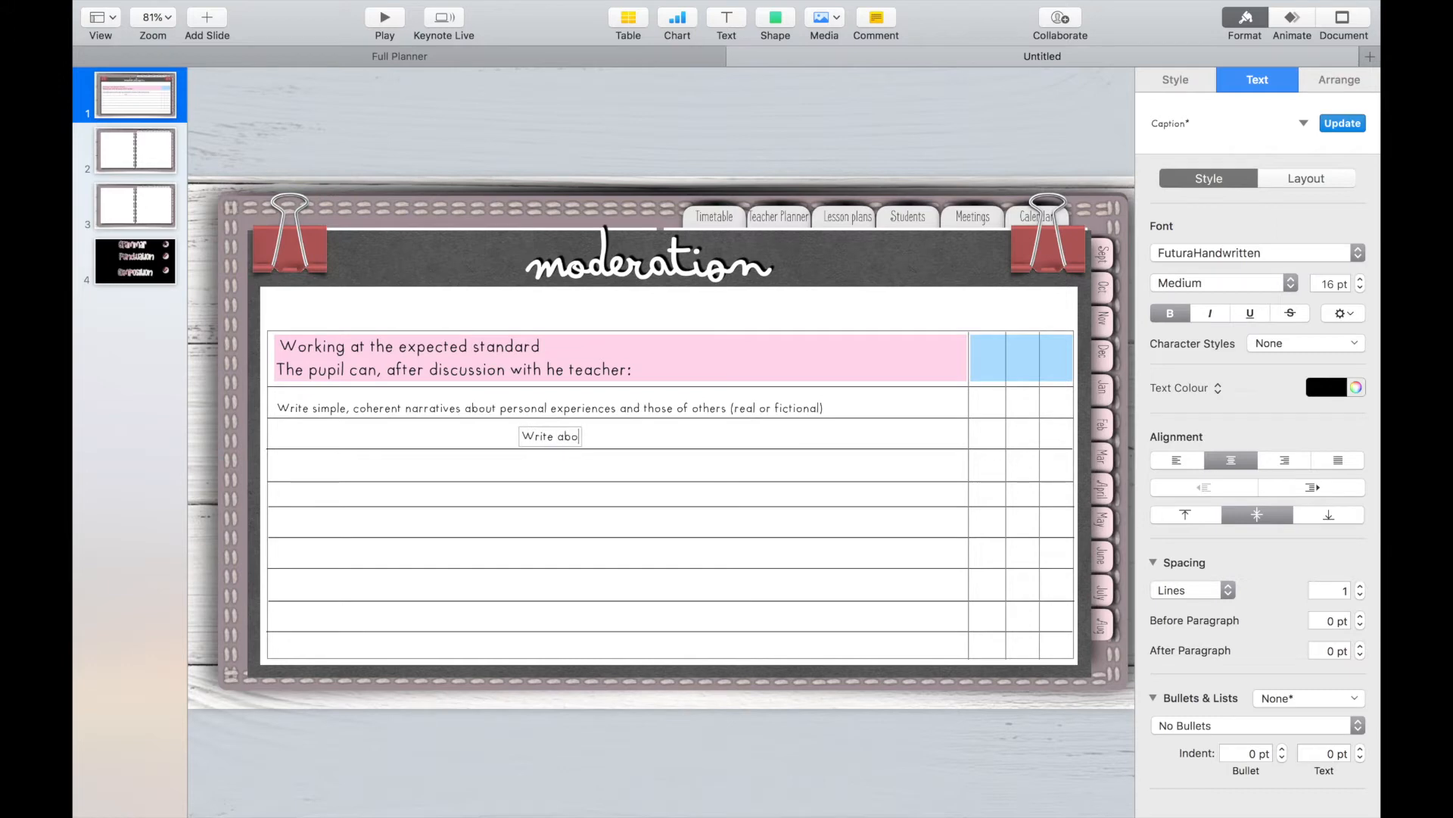
type("ut real events, re")
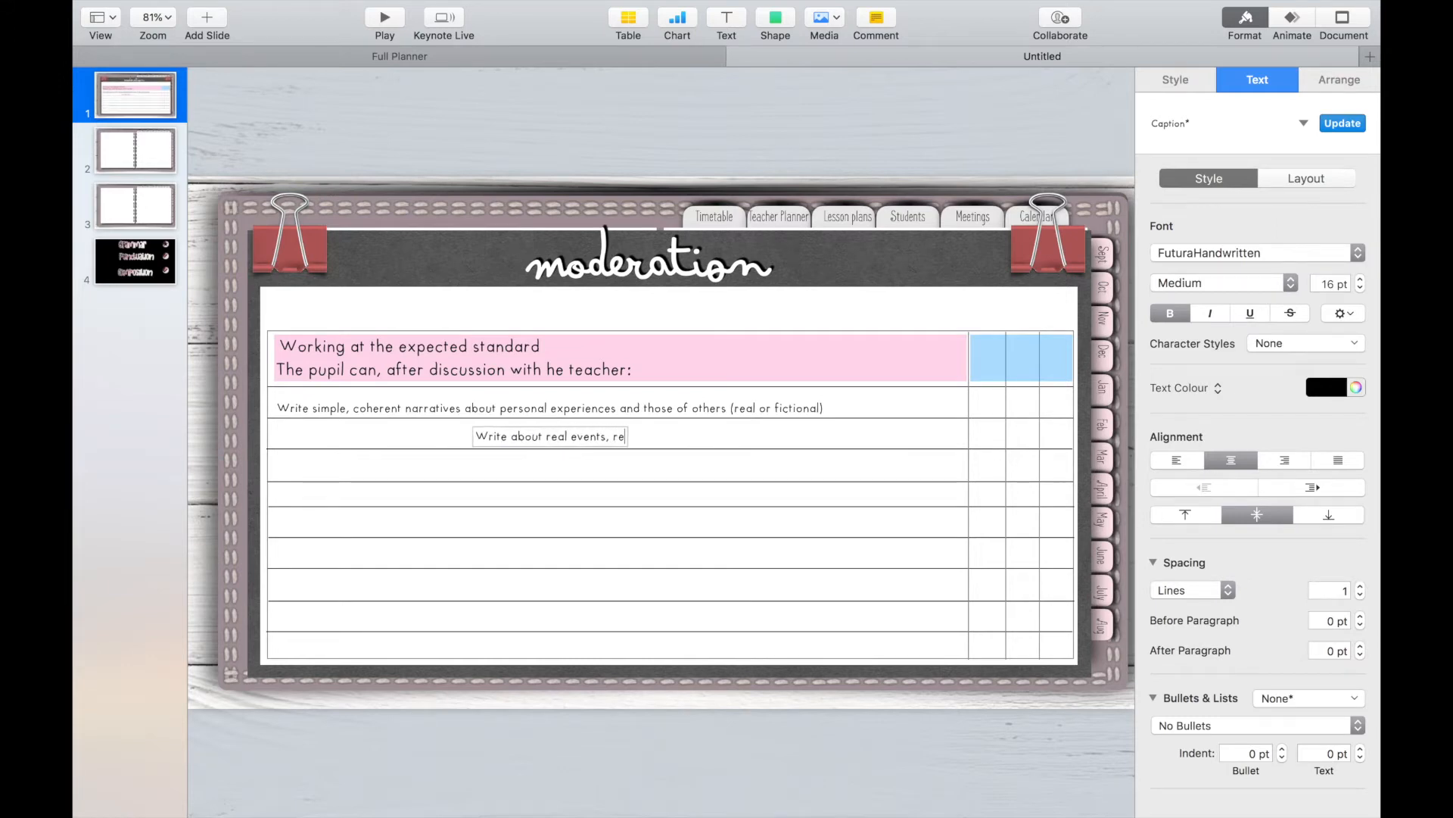
type("cording thes")
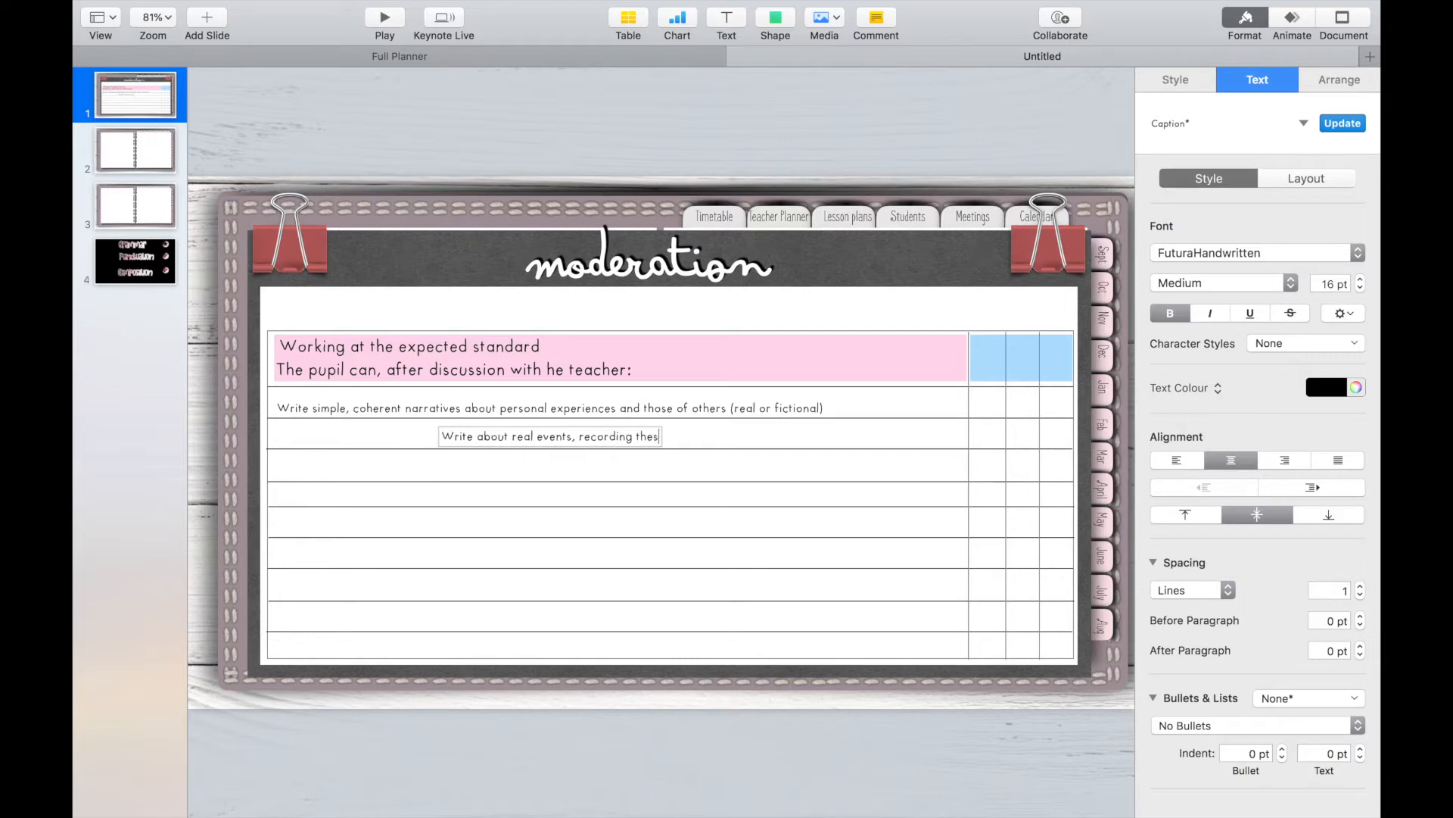
type("e simply and clearly")
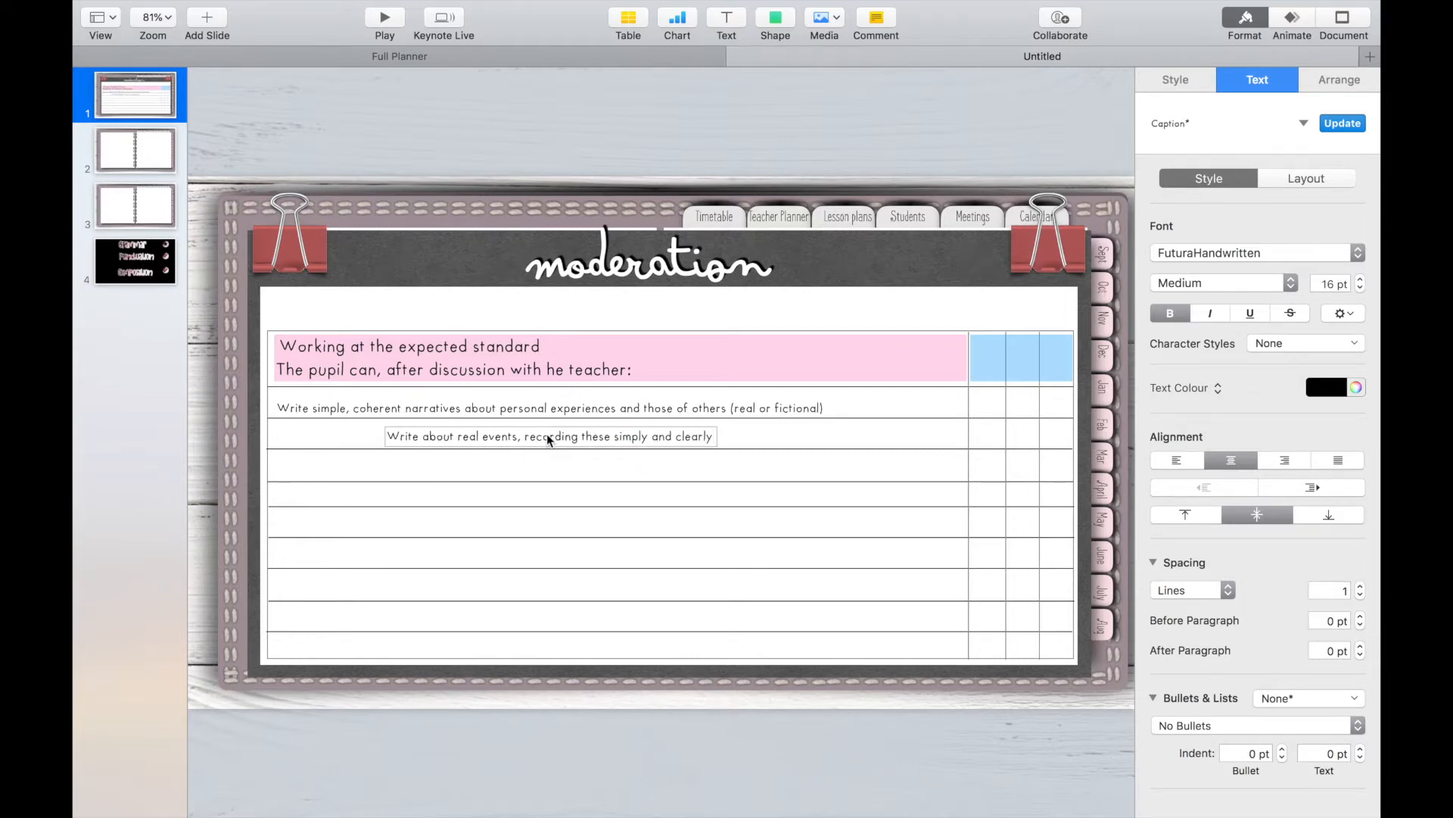
Fill the third row with a duplicated criterion: "Demarcate most sentences in their writing with capital letters and full stops, and use question marks correctly when required"
left_click_drag(550, 439, 428, 475)
type("Demar")
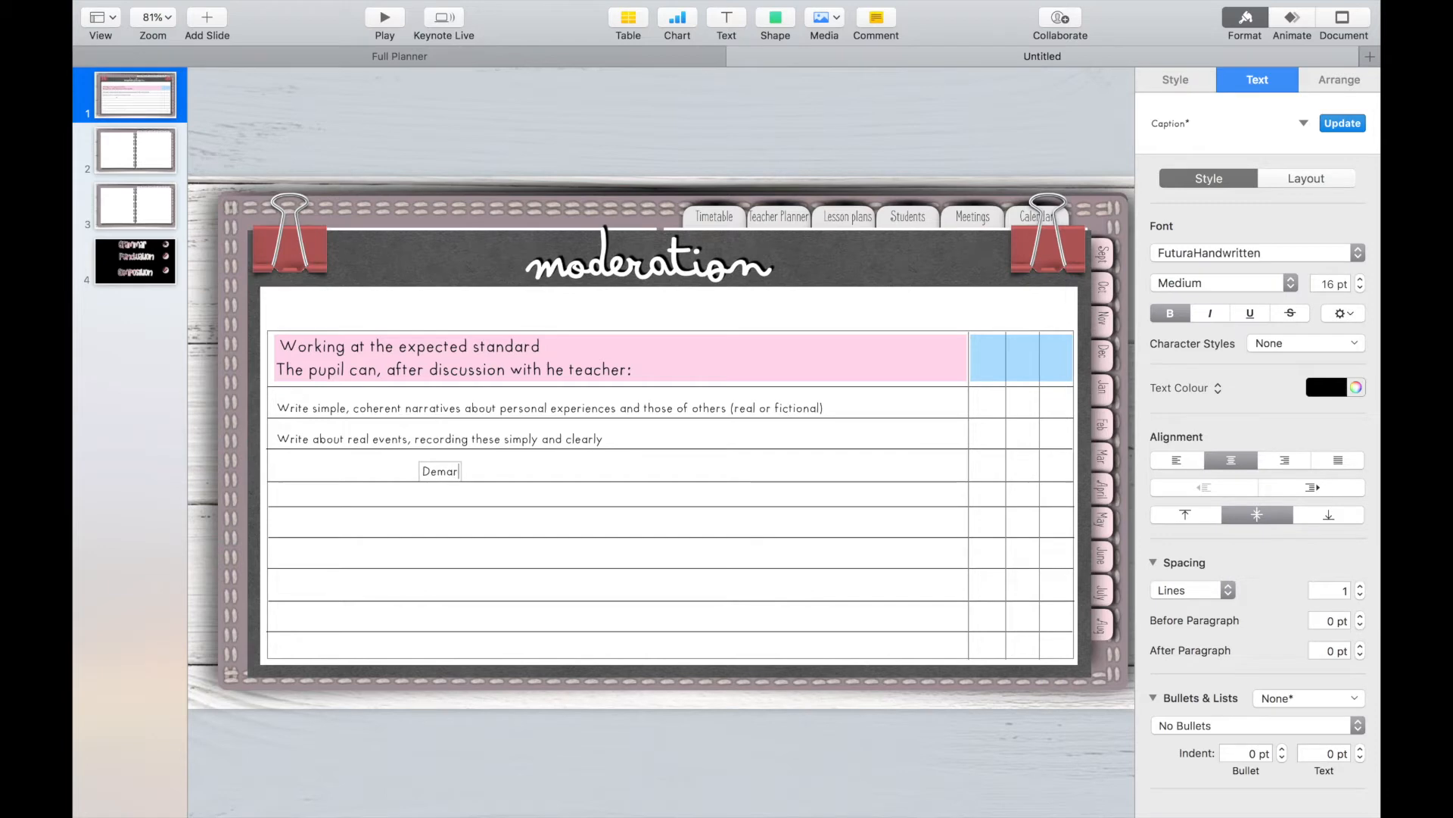
type("cate most sentences")
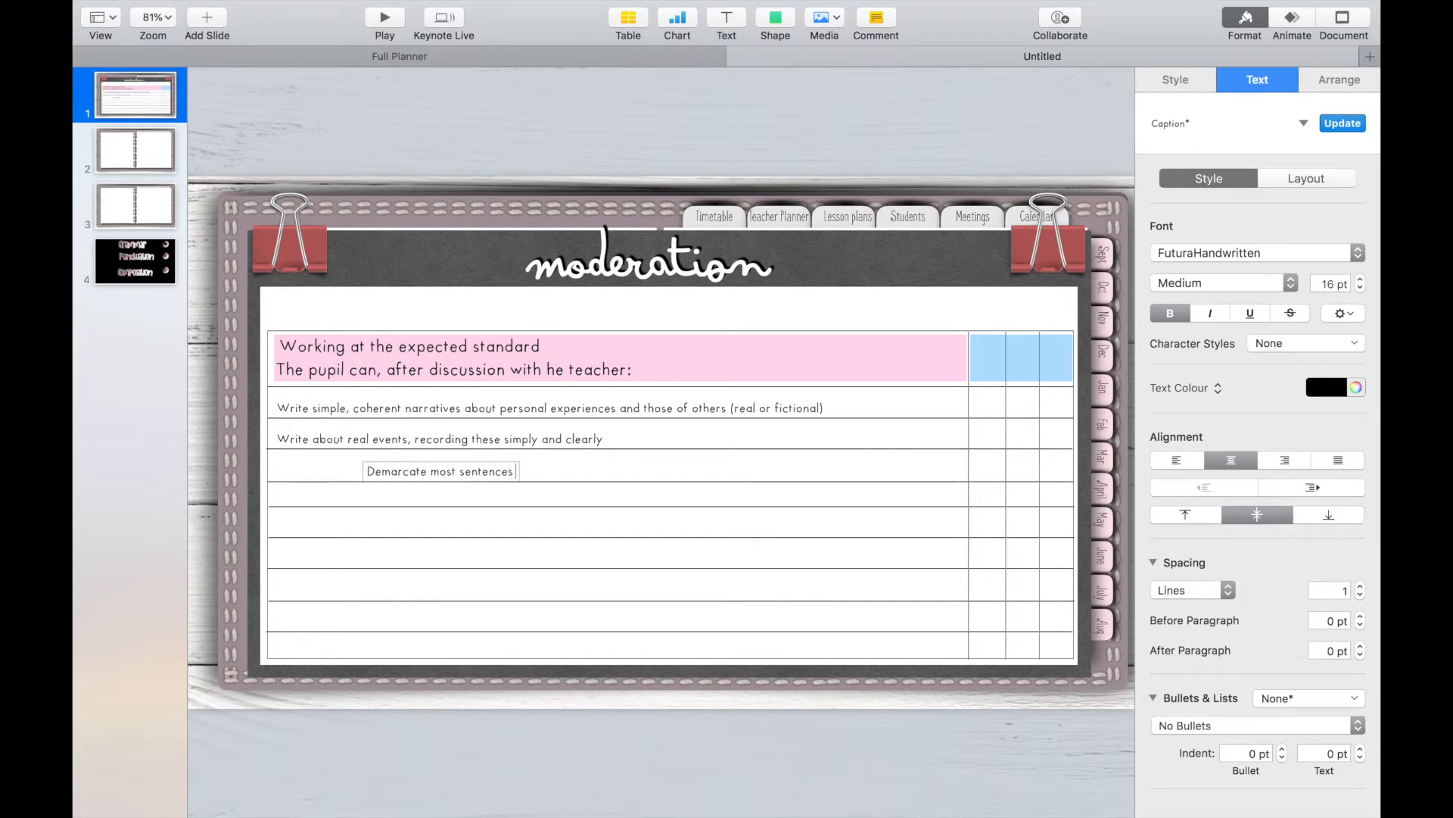
type(" in their w")
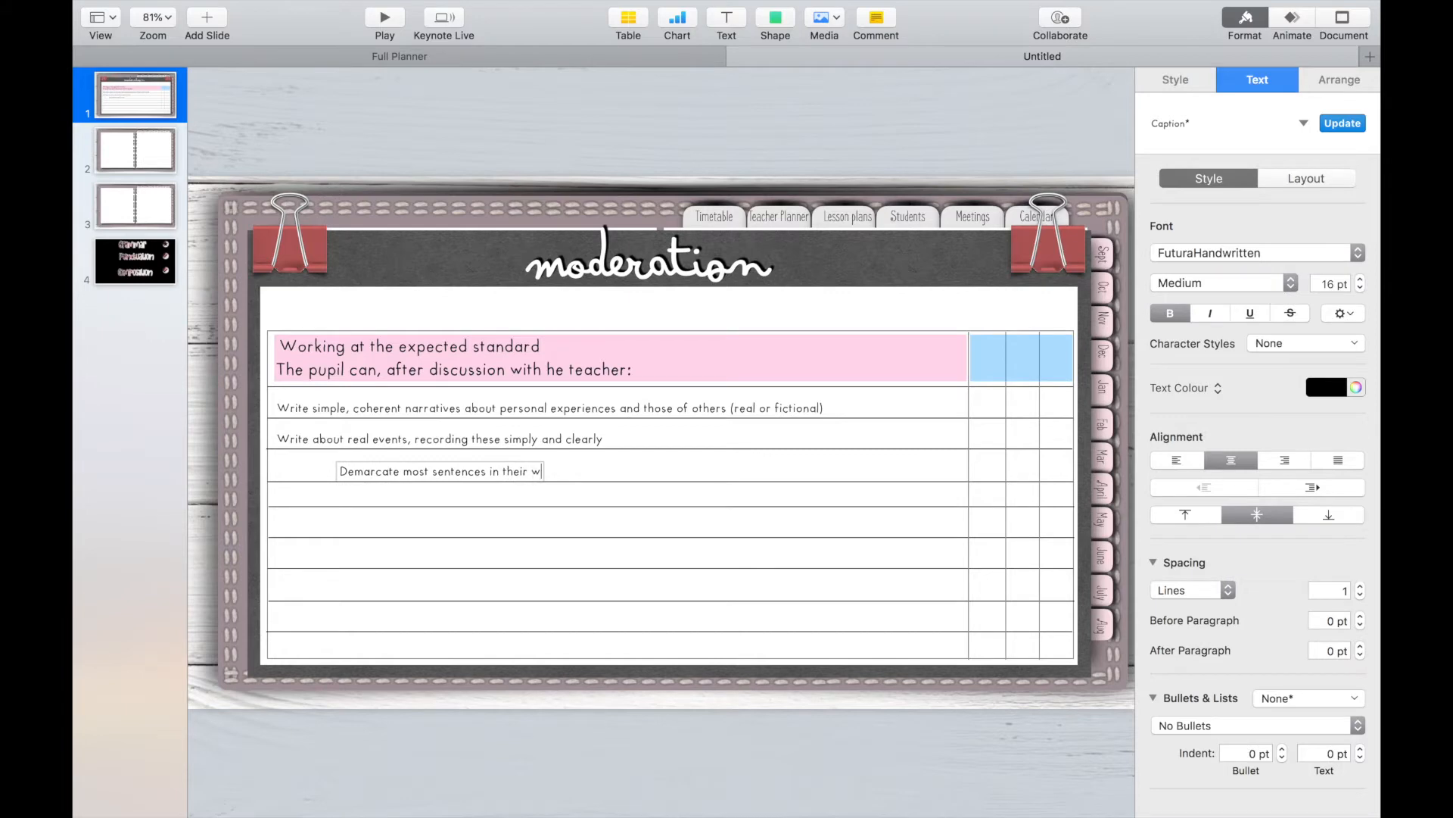
type("riting with c")
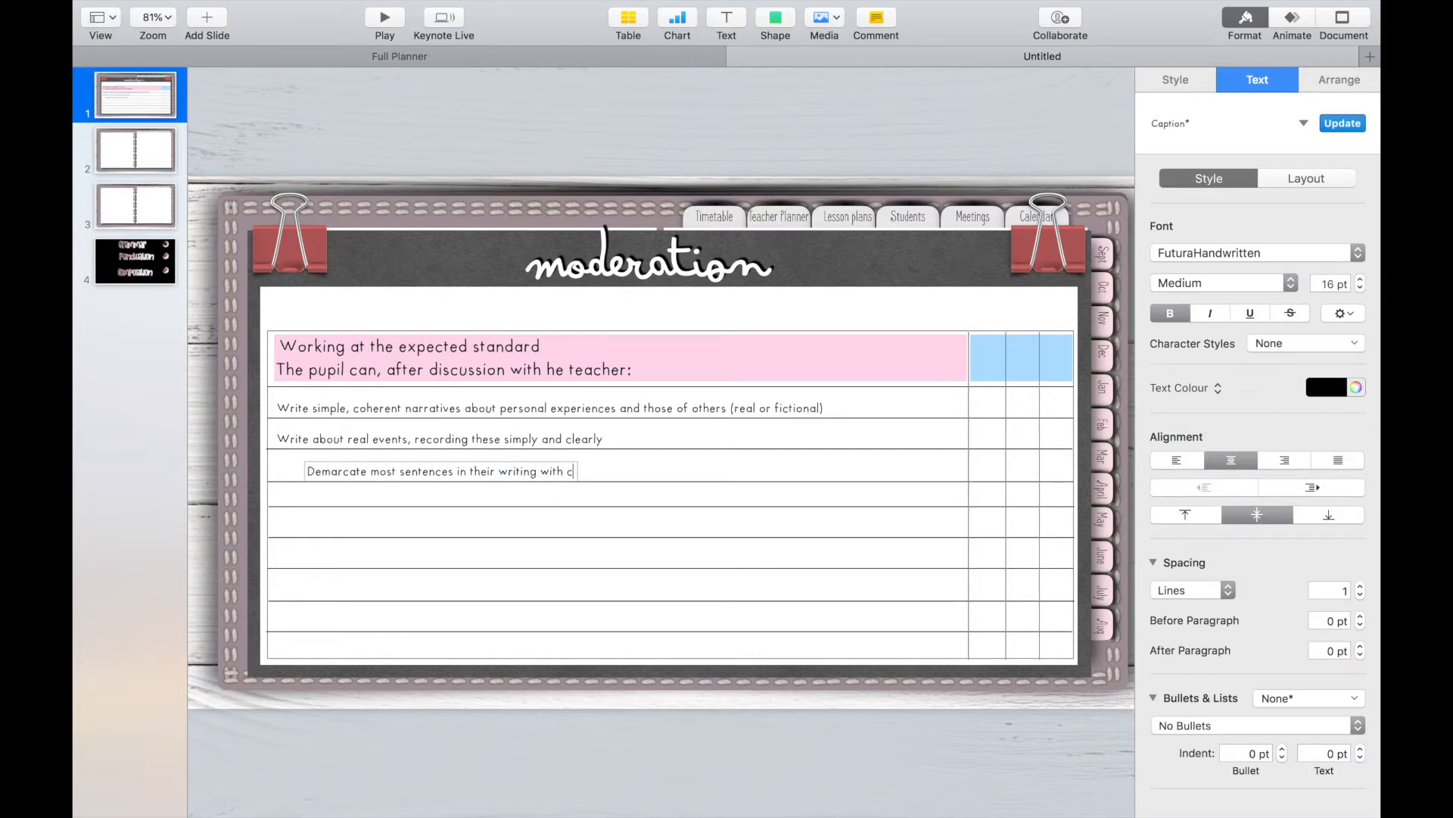
type("apital letters")
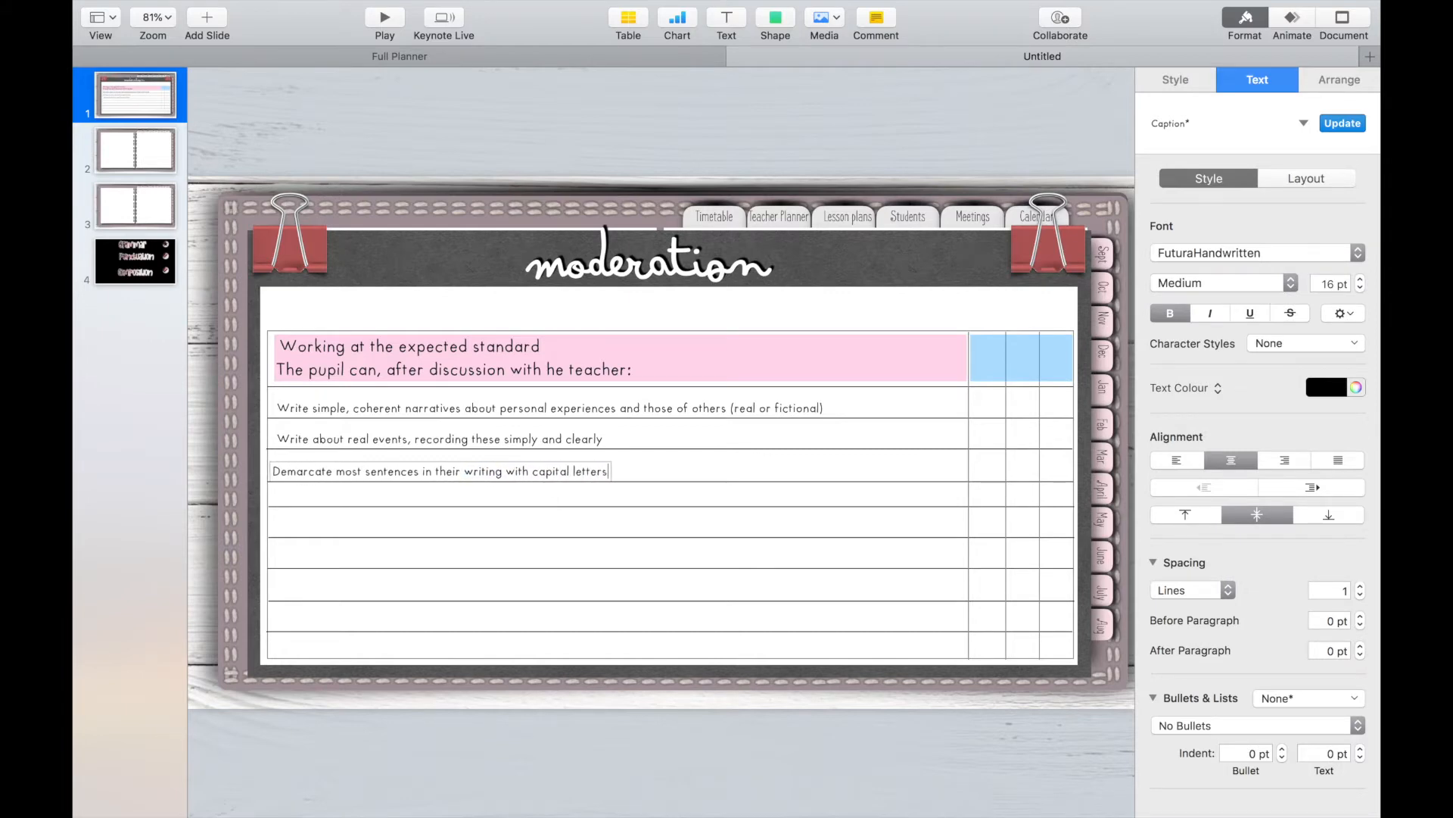
type(" and full stops")
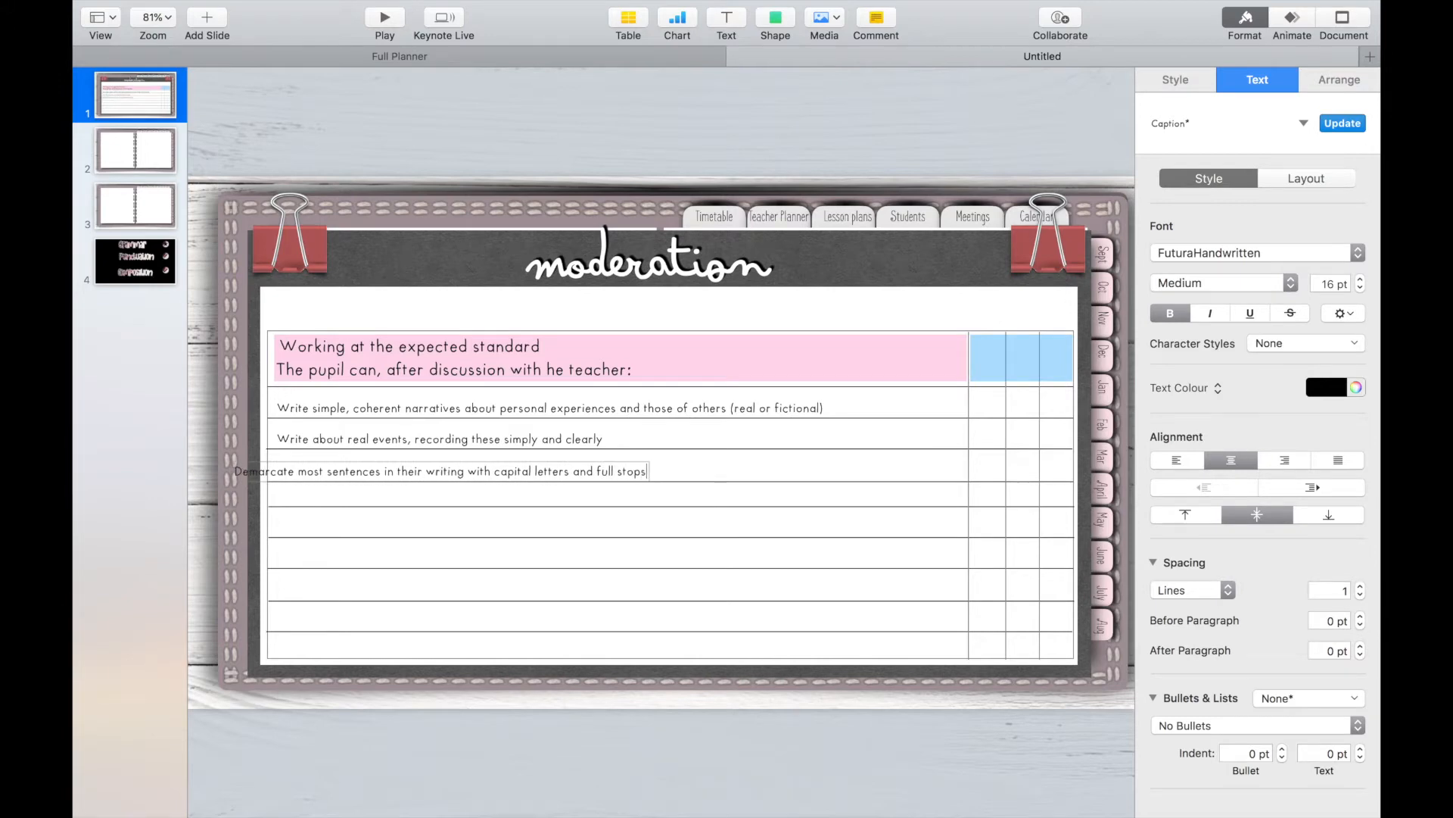
type(", and use qu")
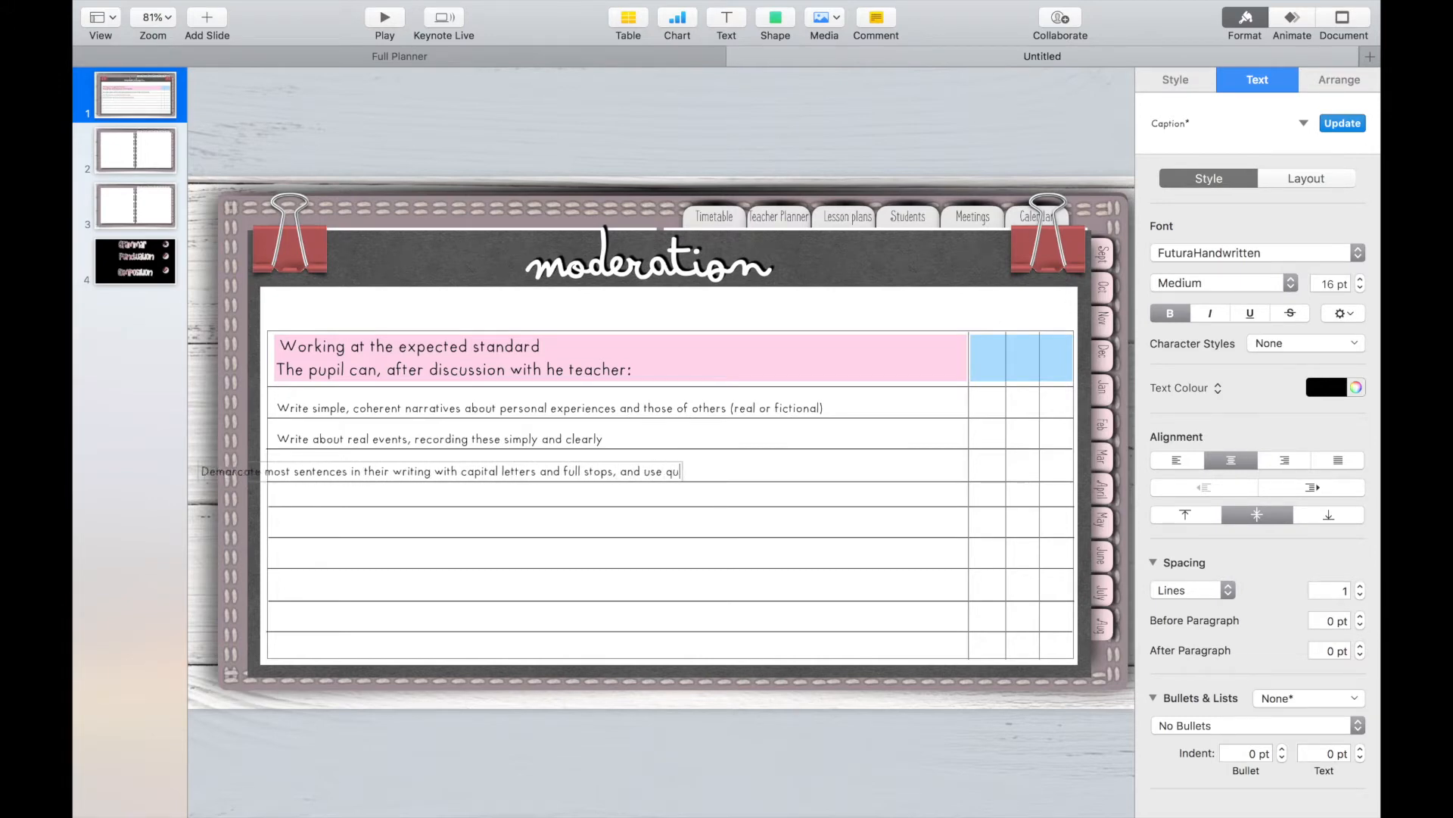
type("estion marks")
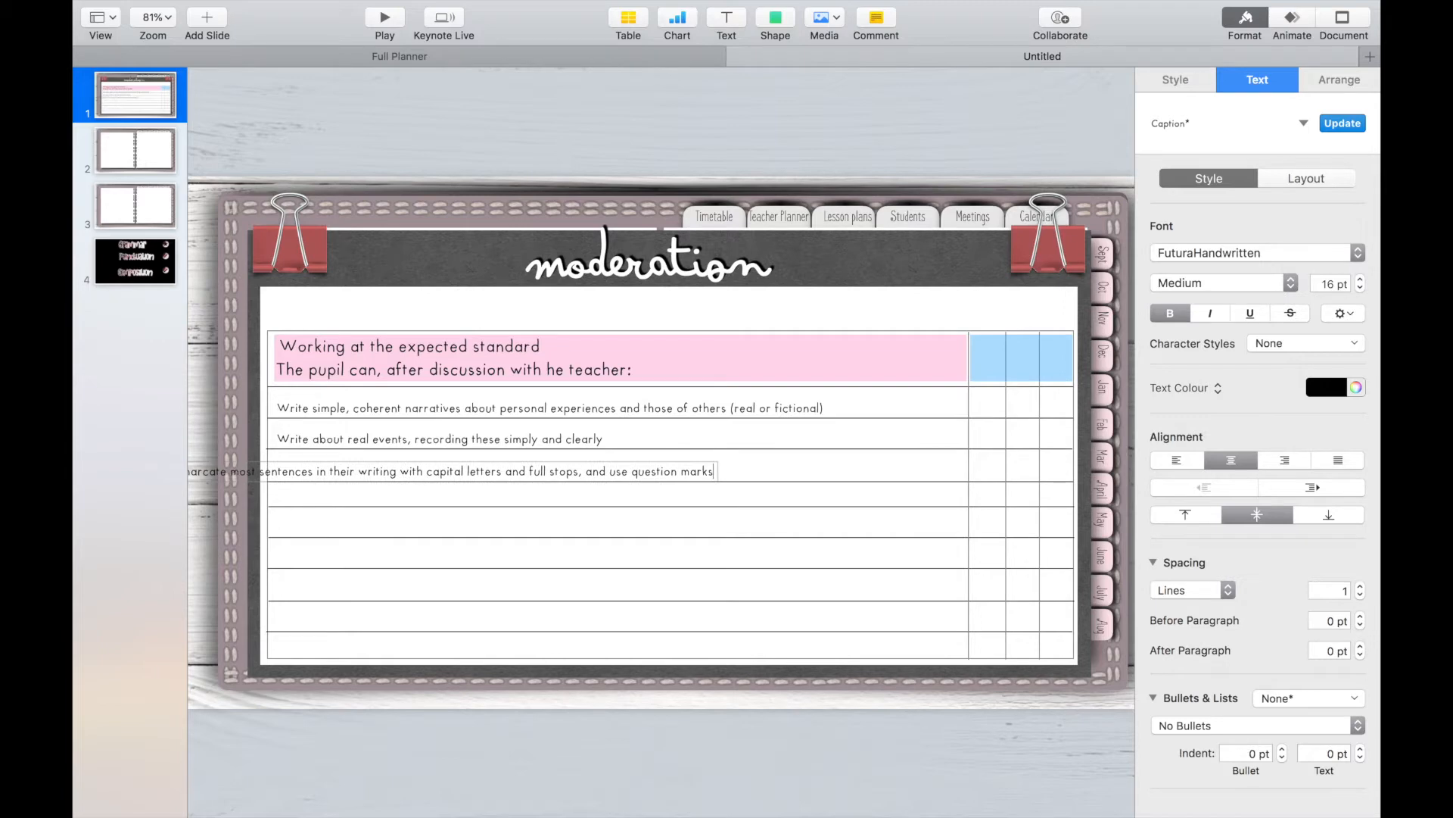
type(" correctly")
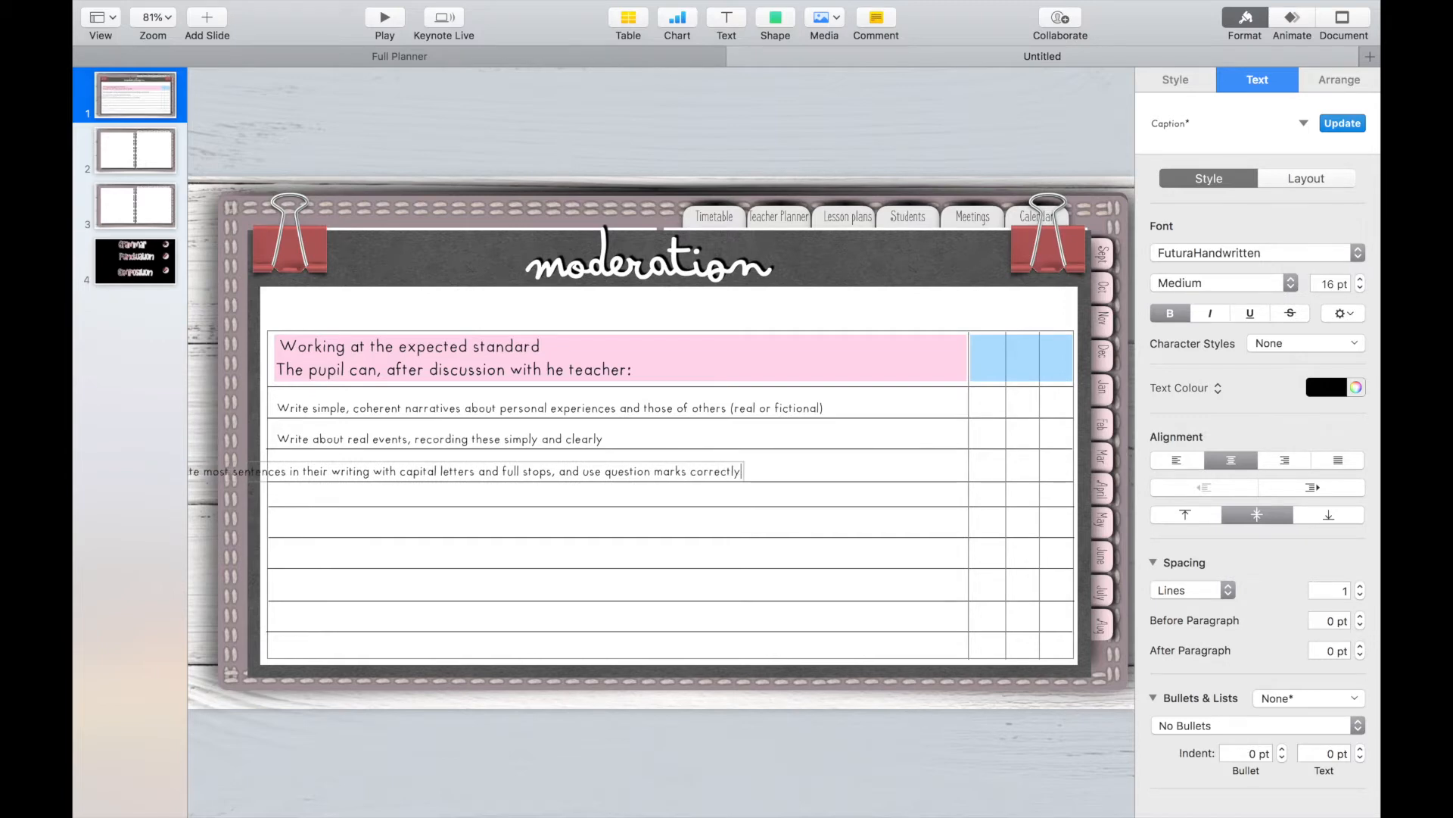
type(" when required")
key("Escape")
Duplicate the third criterion into the fourth row and change its text to "Use present and past tense mostly correctly and consistently"
left_click_drag(617, 471, 761, 500)
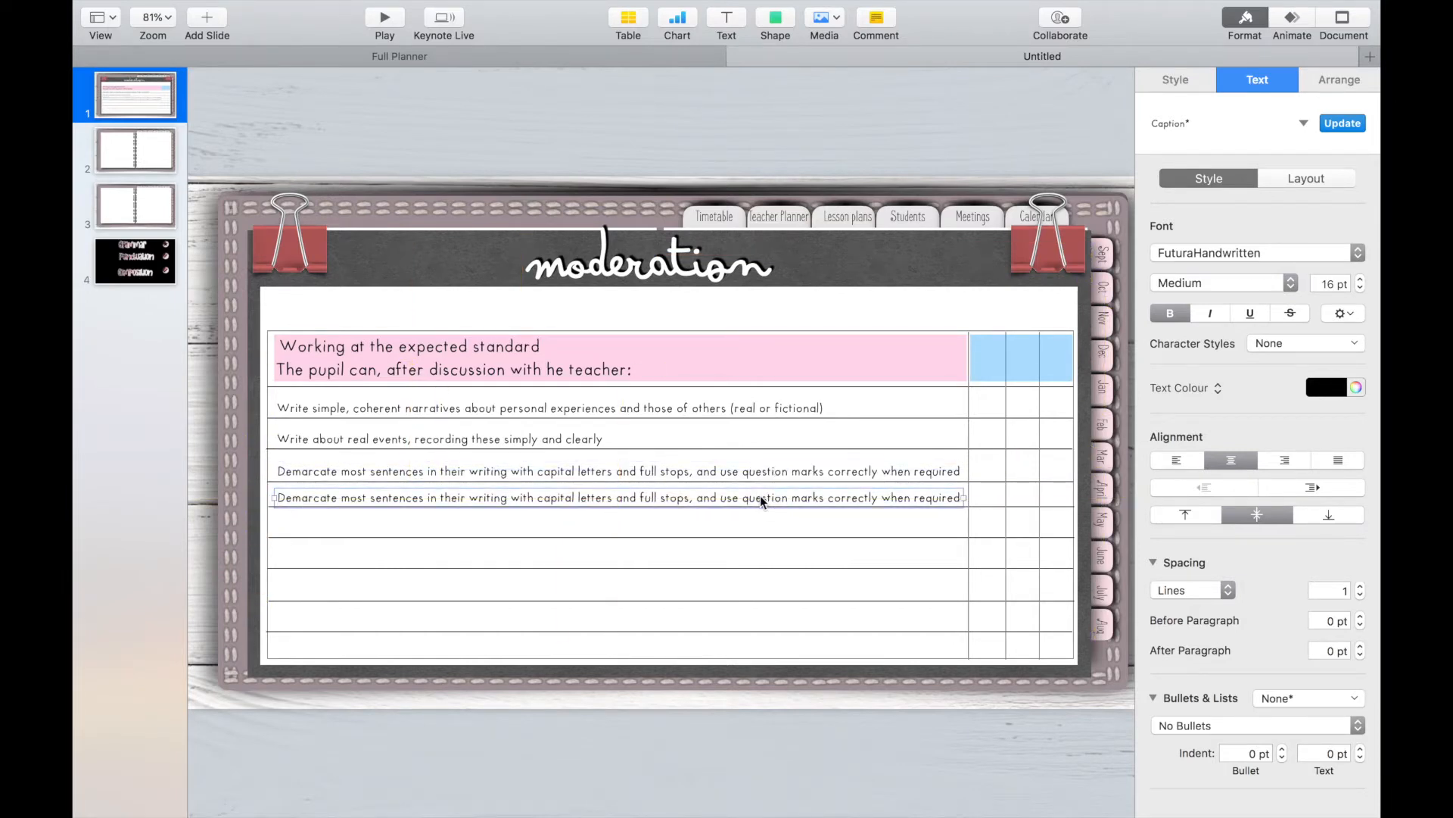
type("Use pres")
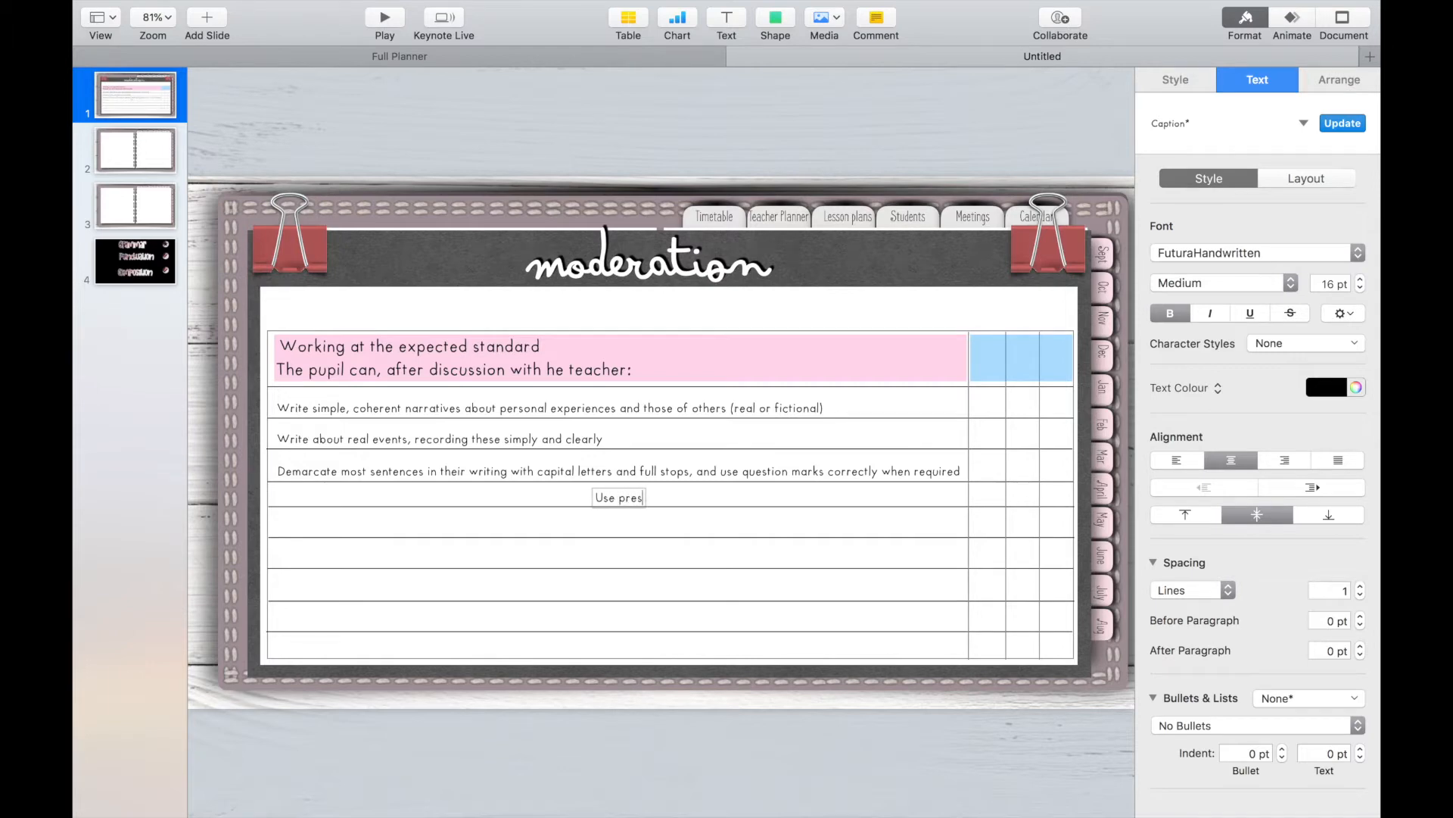
type("ent and past tense")
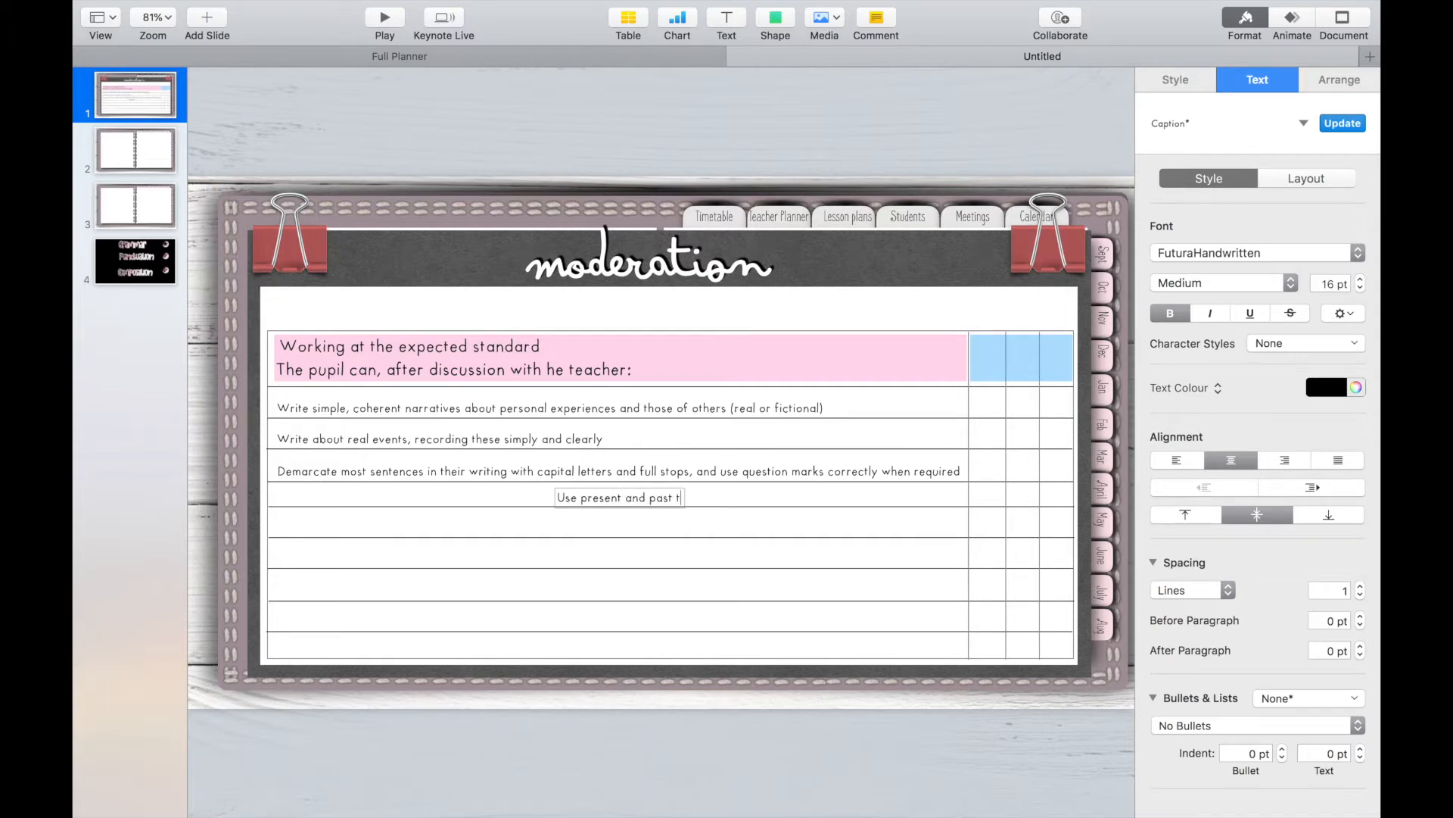
type("mos")
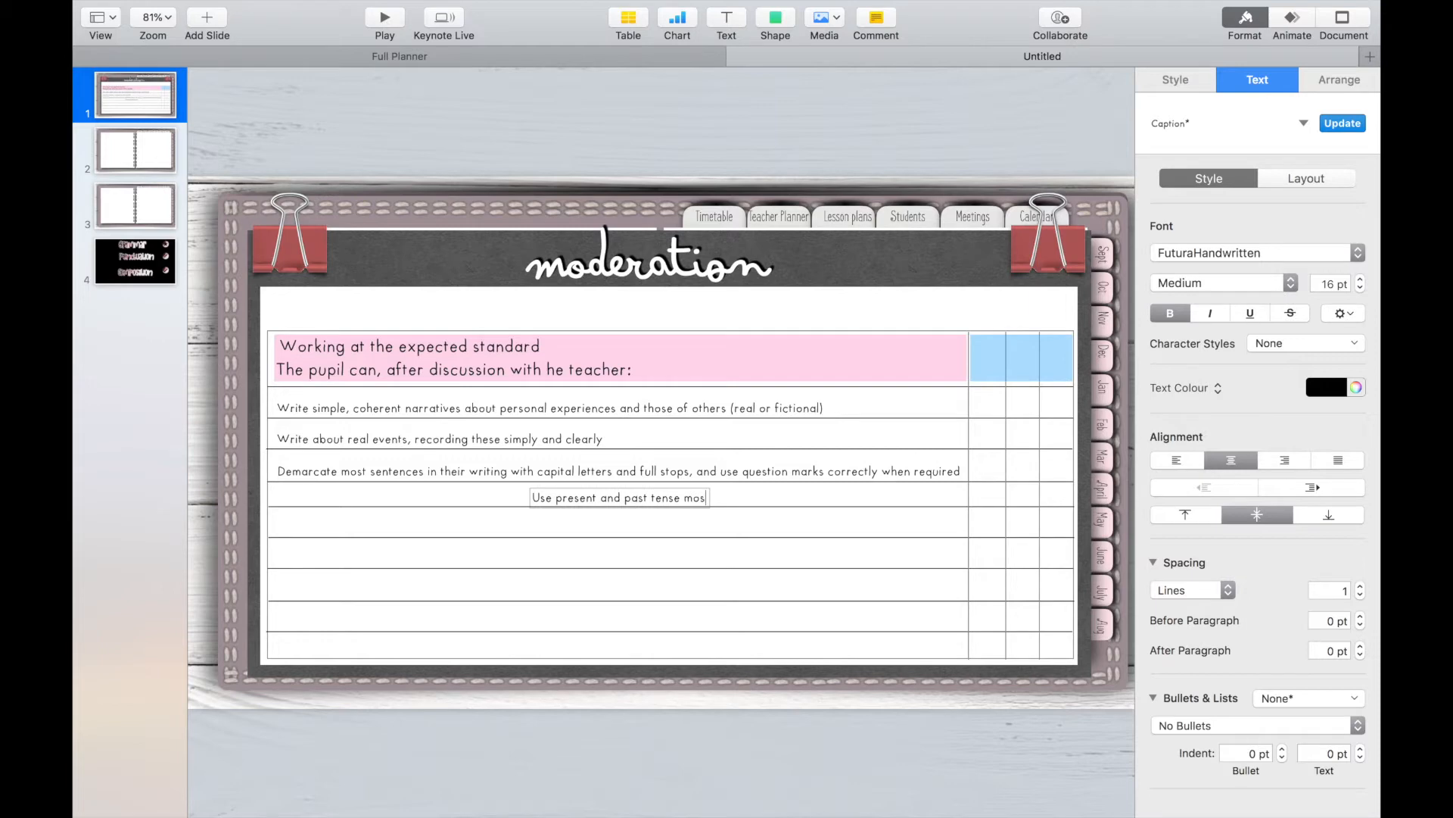
type("tly correctly")
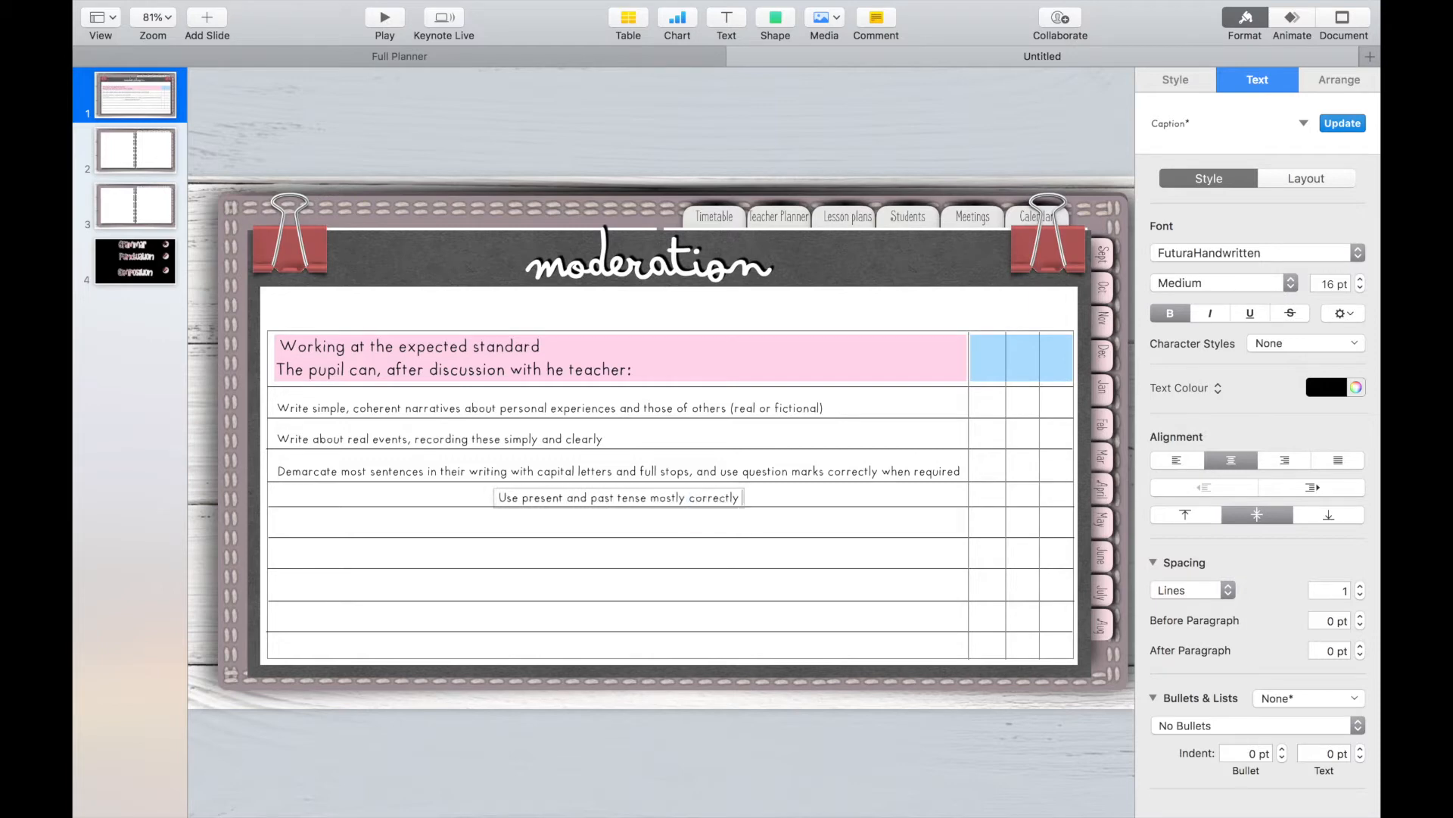
type(" and consistently")
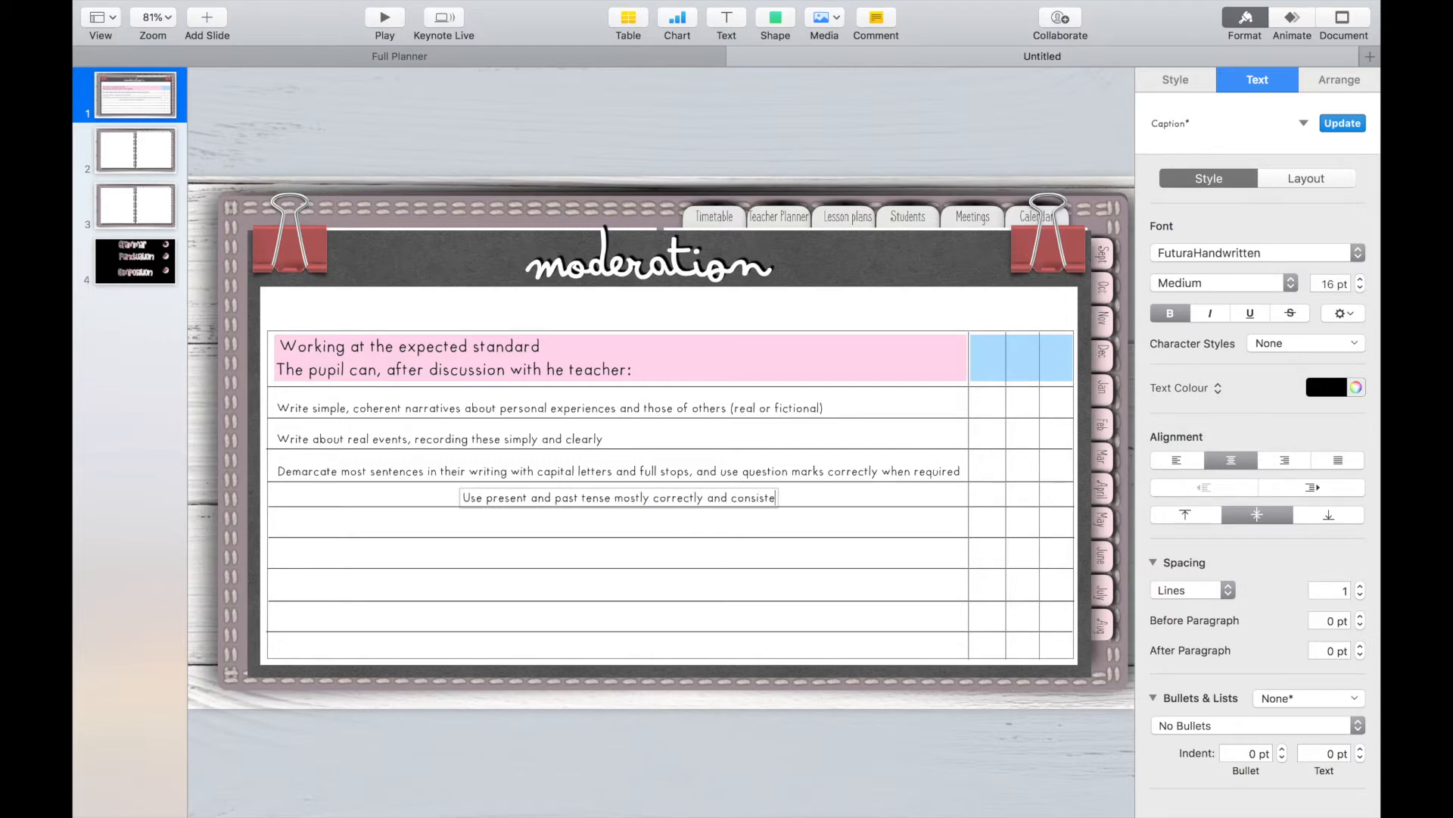
left_click(805, 510)
Duplicate the fourth criterion into the fifth row, reading "Use co-ordination (e.g. or /and/but and some subordination (e.g. when/if/that/because) to join clauses"
left_click_drag(769, 497, 595, 524)
left_click(606, 501)
left_click(601, 496)
type("Use co-")
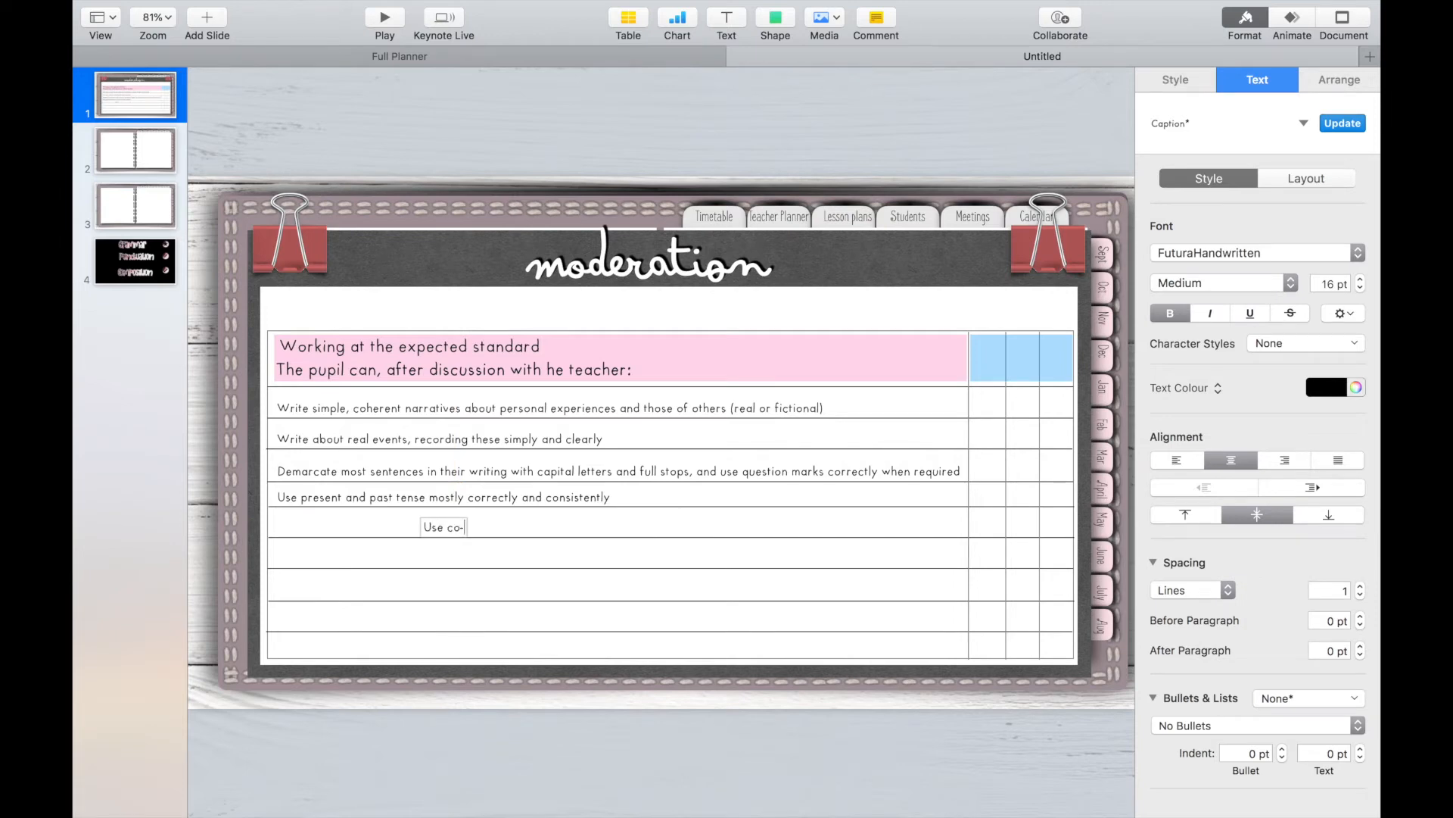
type("ordination (e.g. or /and/but and")
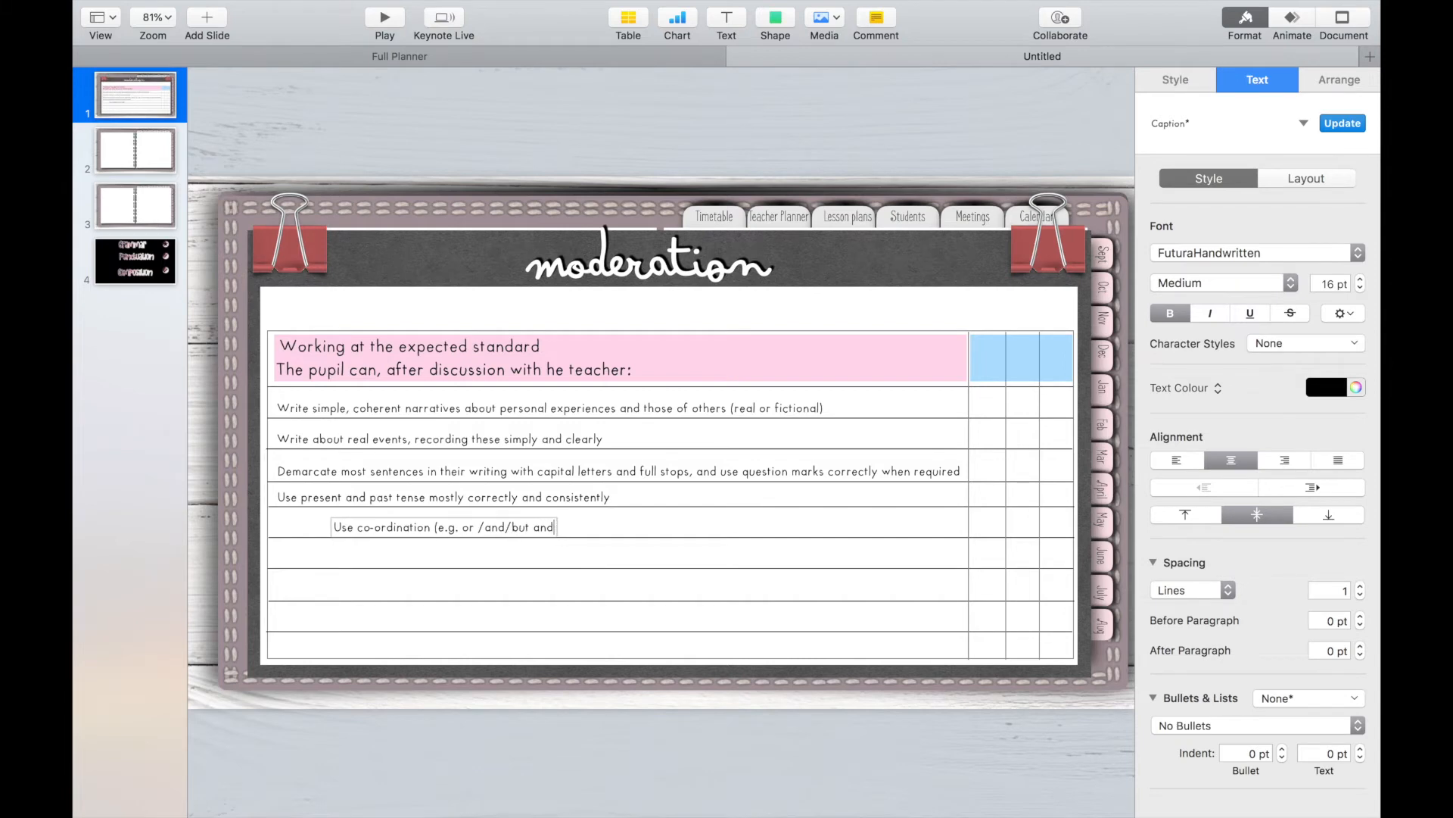
type(" some subor")
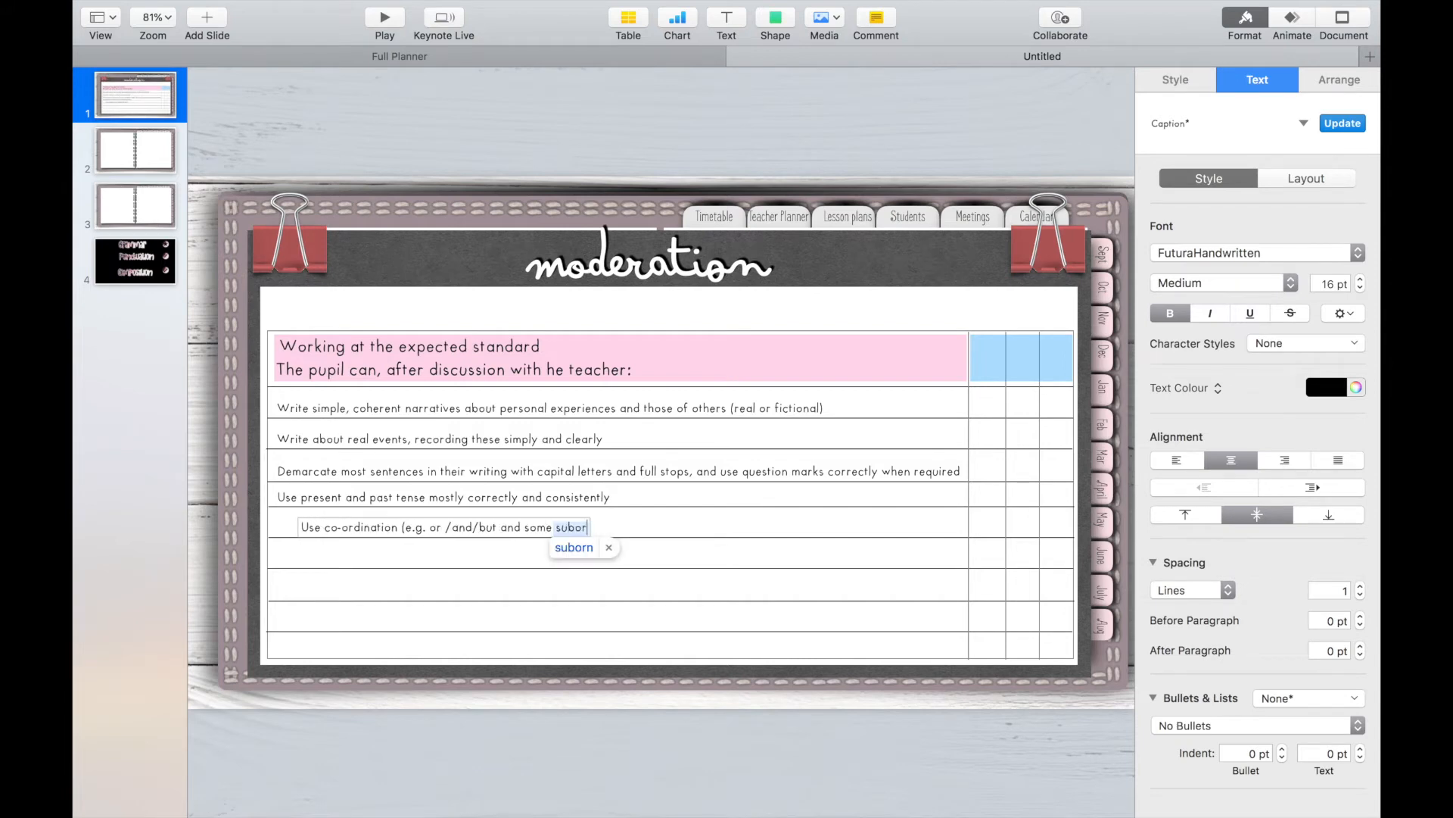
type("dination")
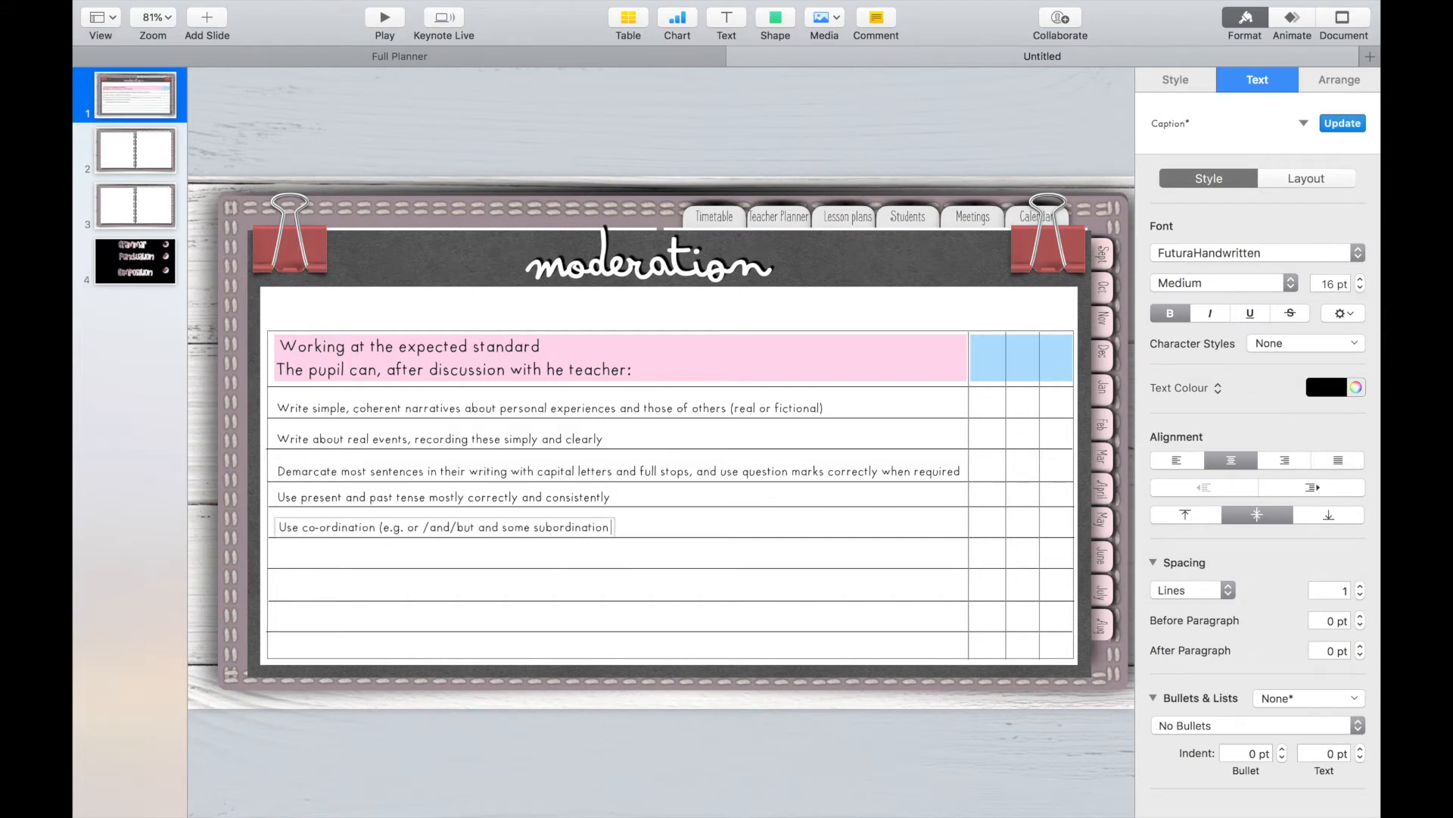
type(" (e.g")
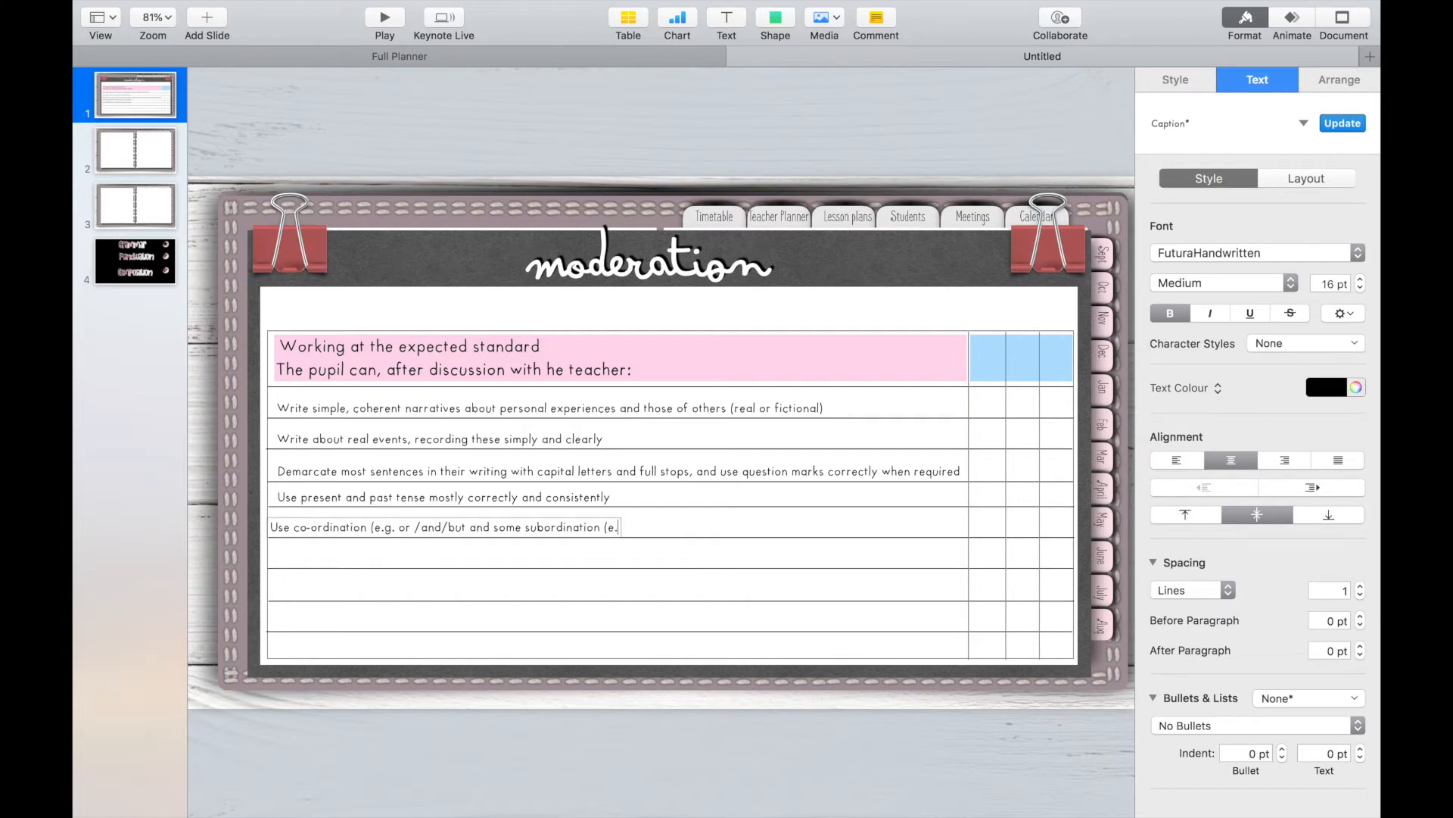
type(". when/if")
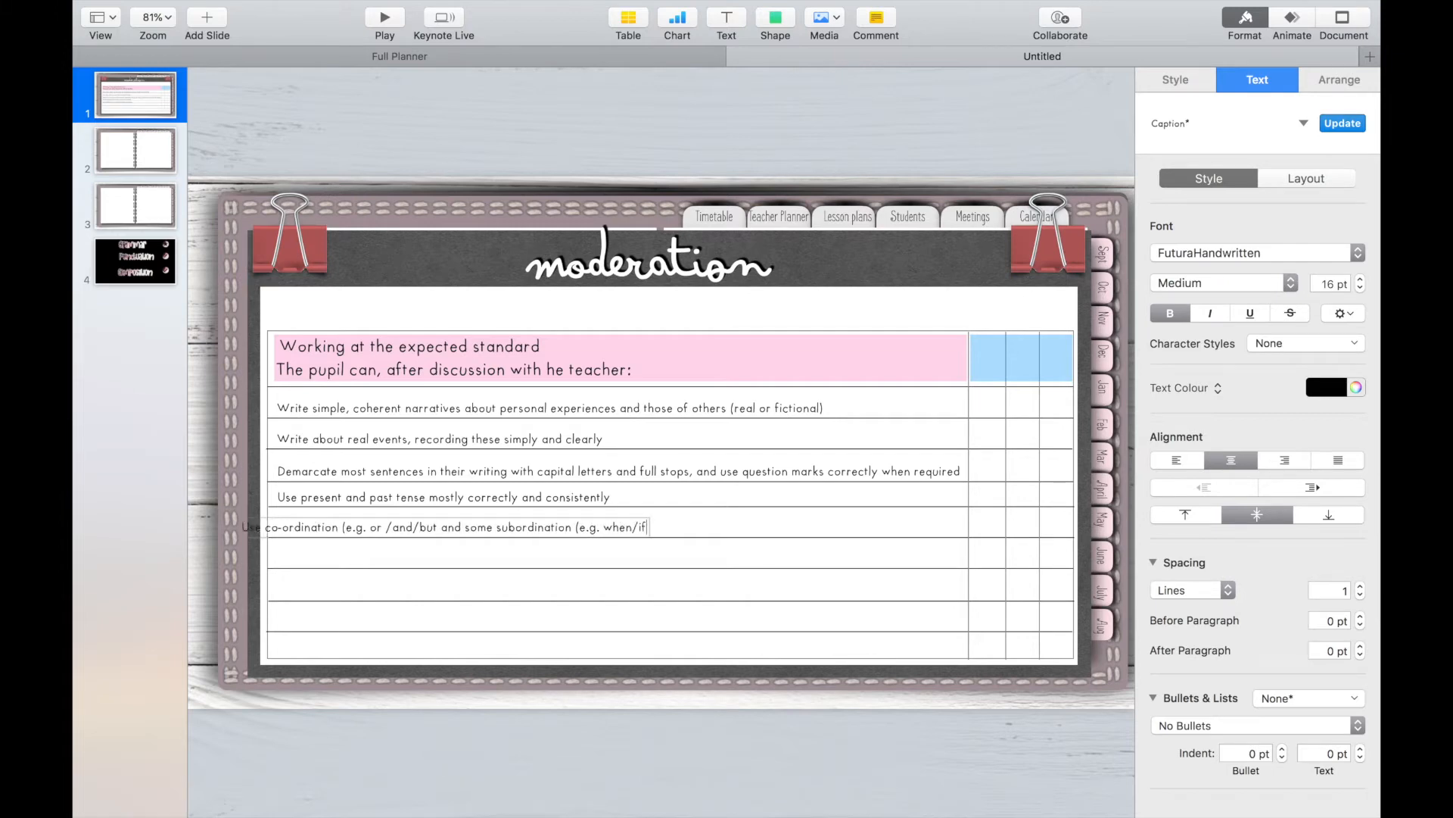
type("/that/becaus")
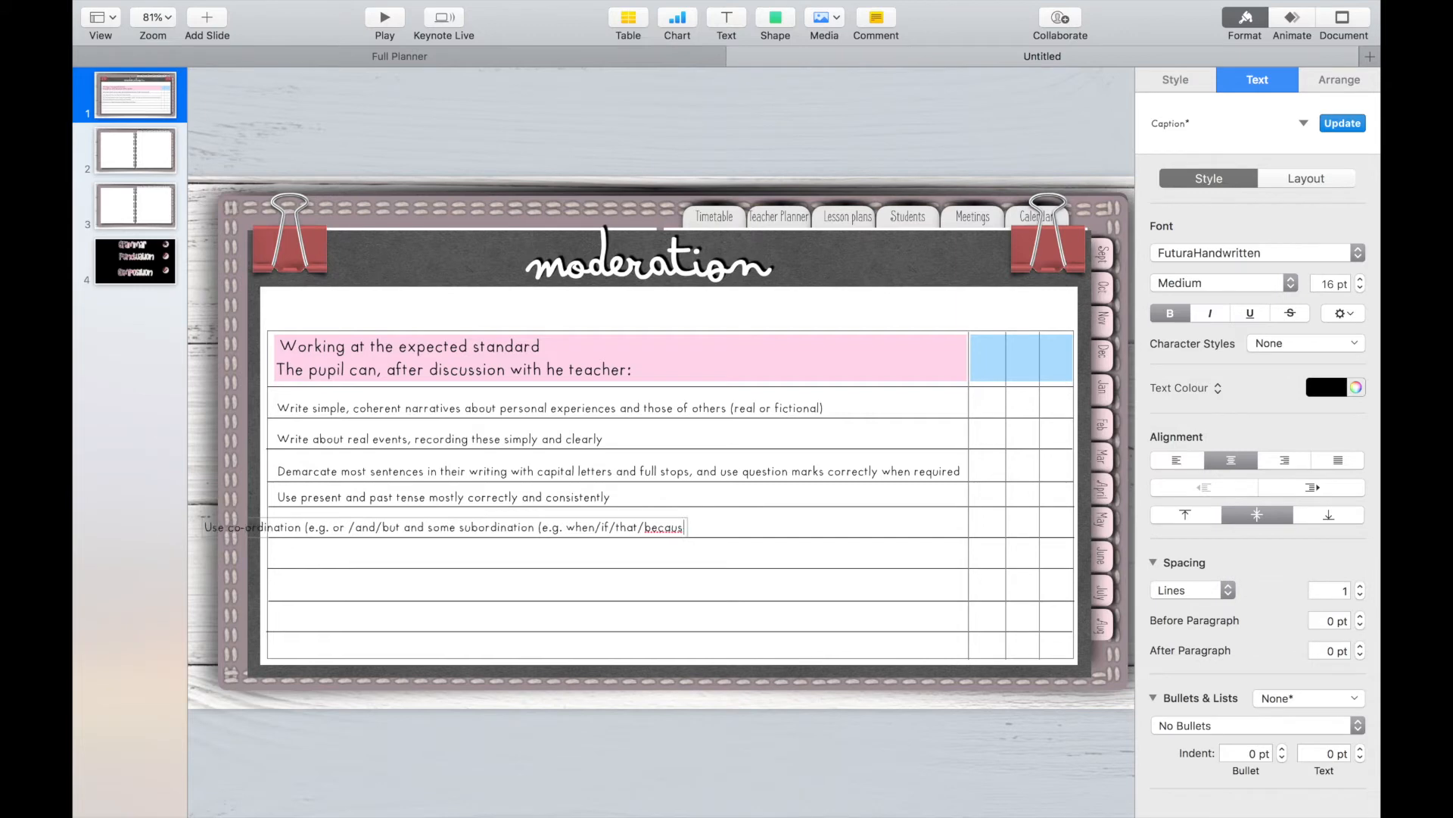
type("e) to")
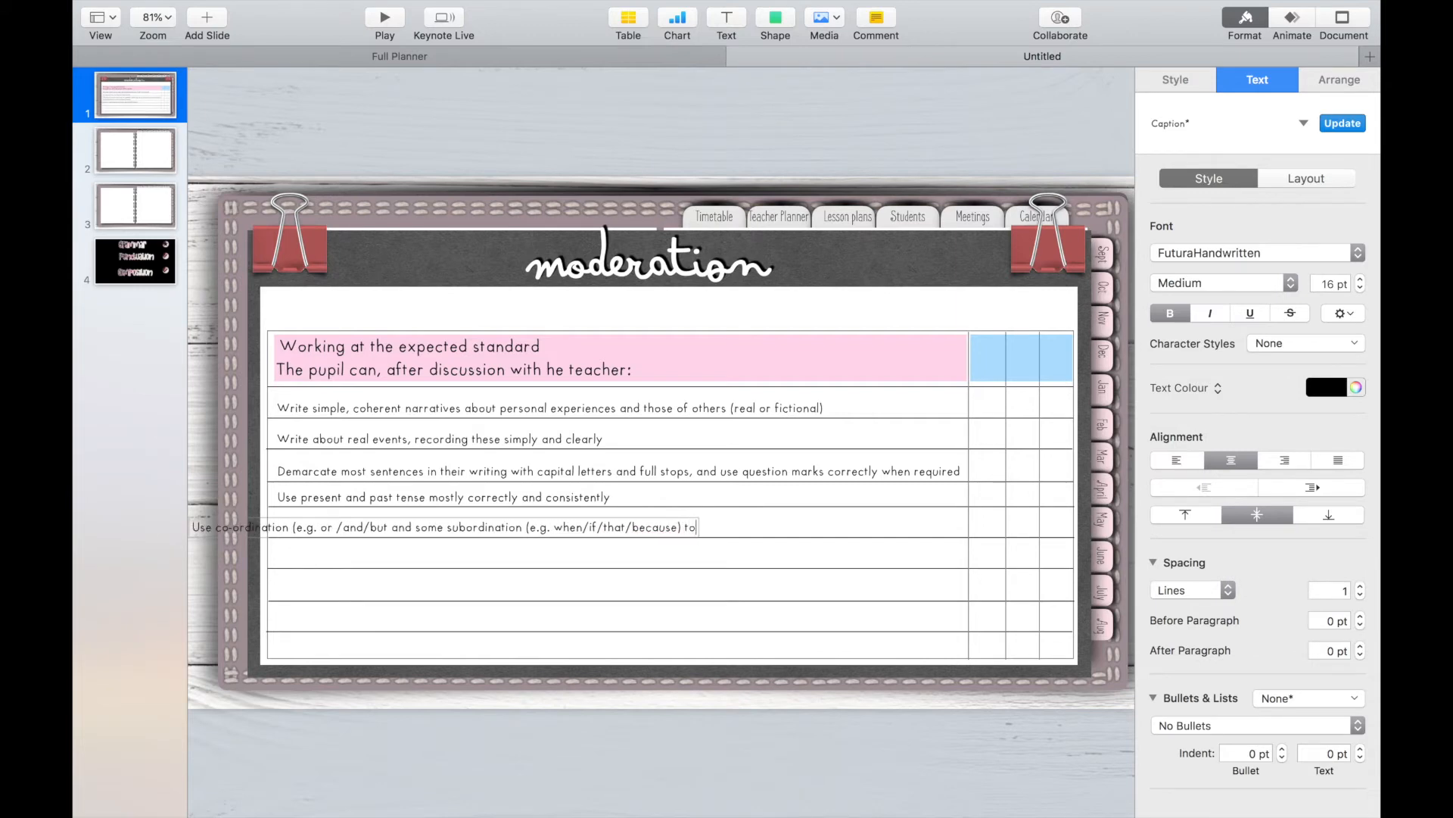
type(" join clauses")
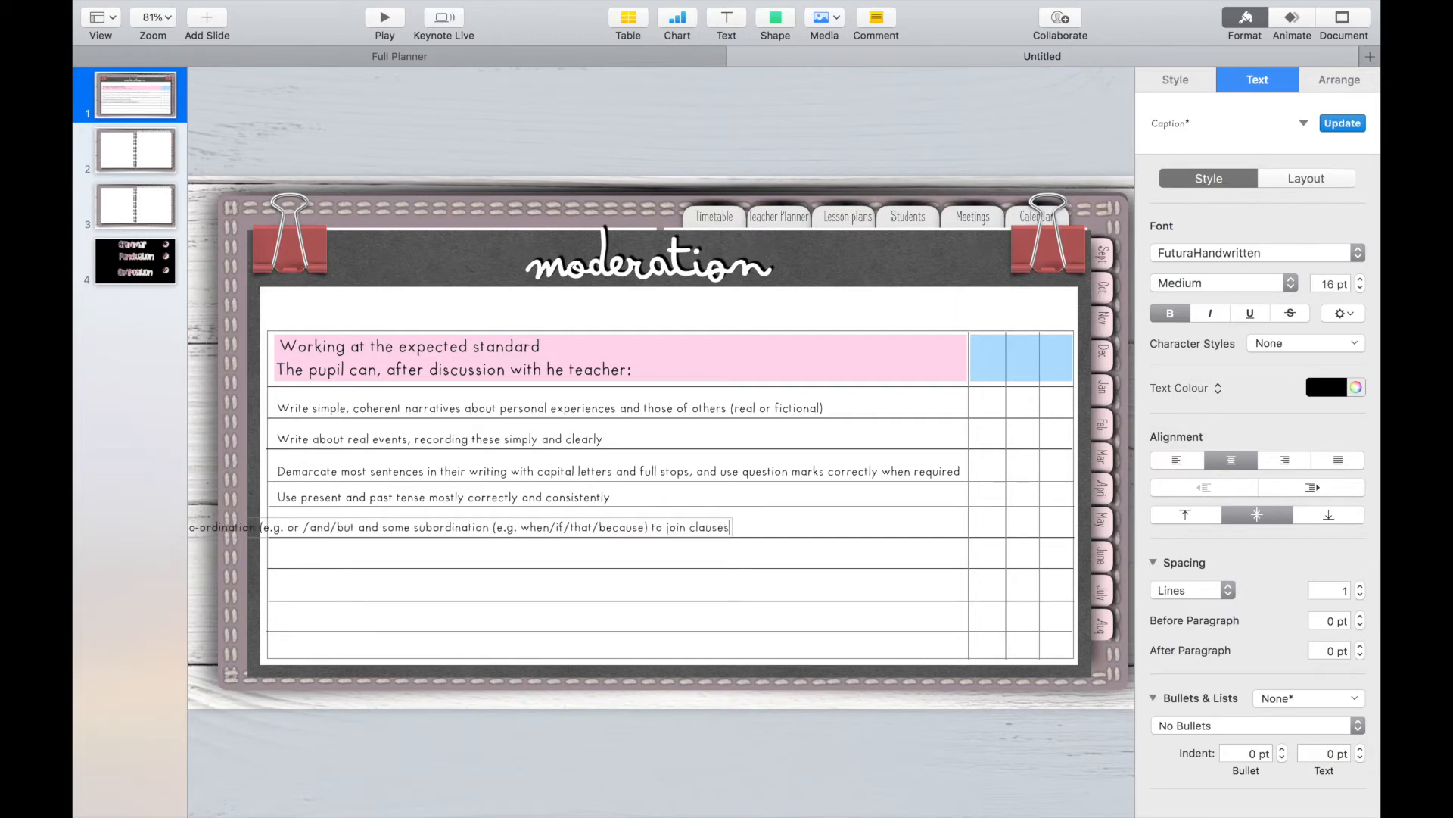
Fill a duplicated sixth-row criterion: "Segment spoken words into phonemes and represent these by graphemes, spelling many of these words correctly and making phonically plausible attempts at others"
left_click_drag(646, 523, 729, 556)
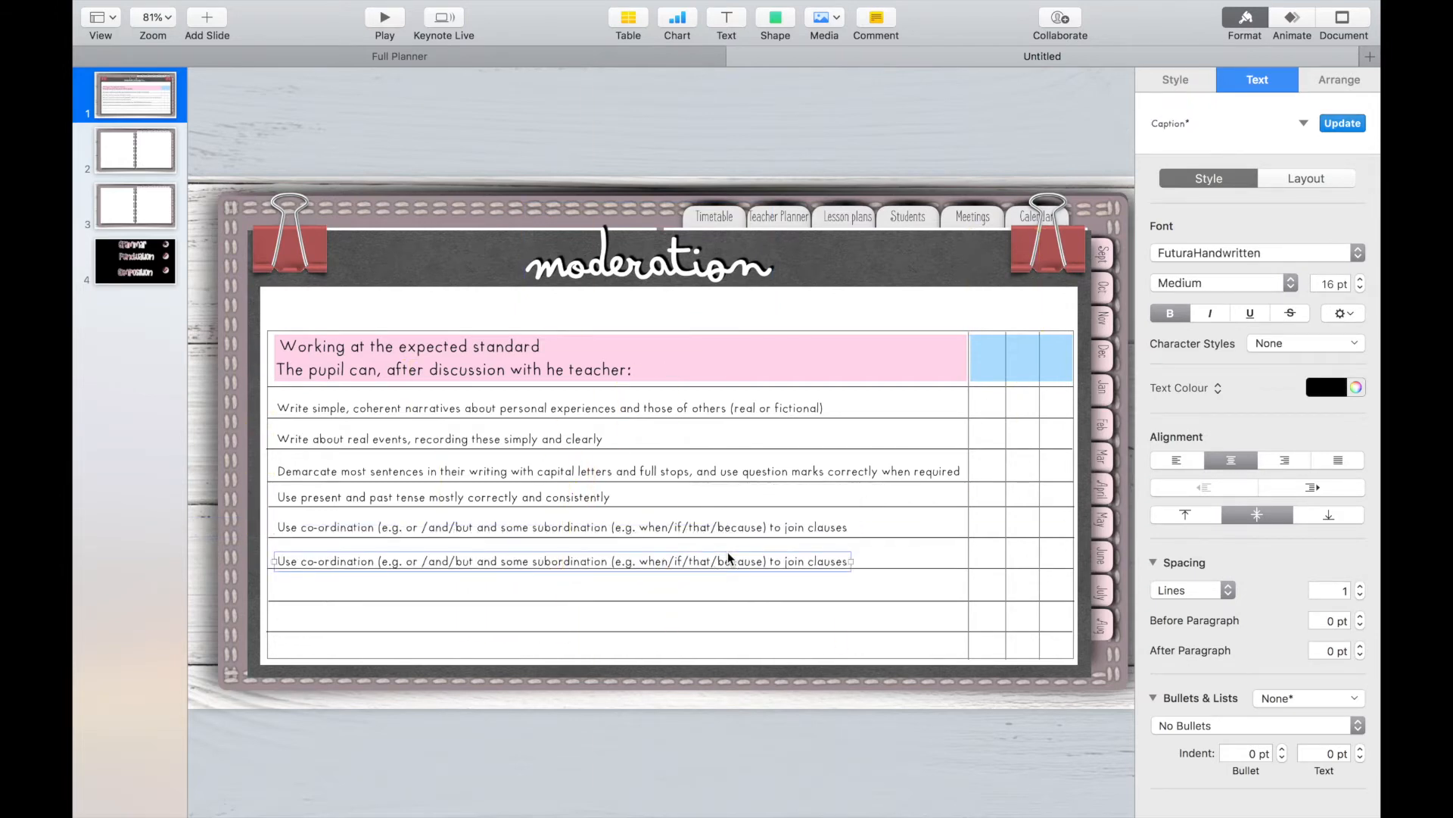
type("Segment spoken words")
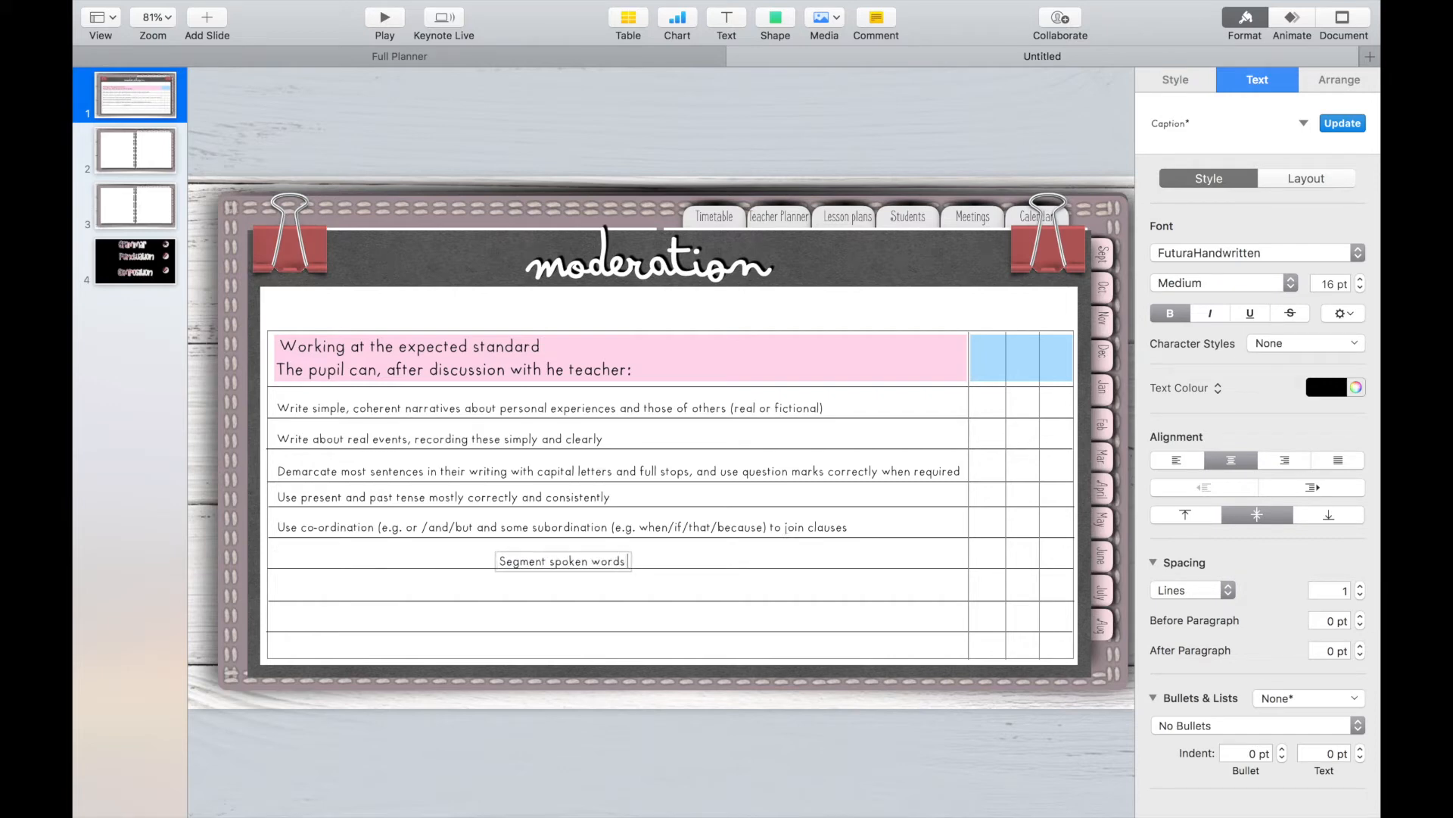
type(" into phon")
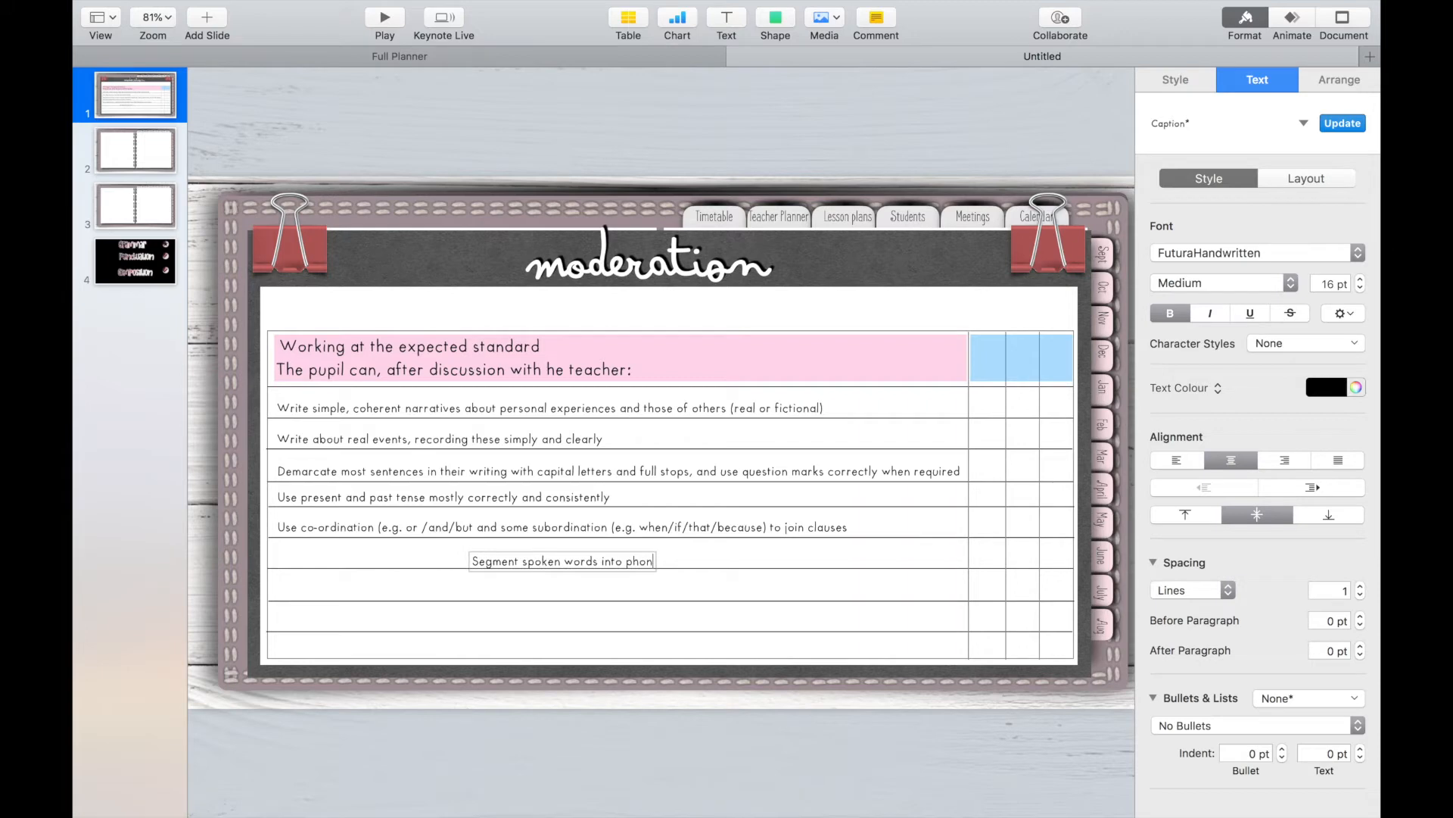
type("emes and re")
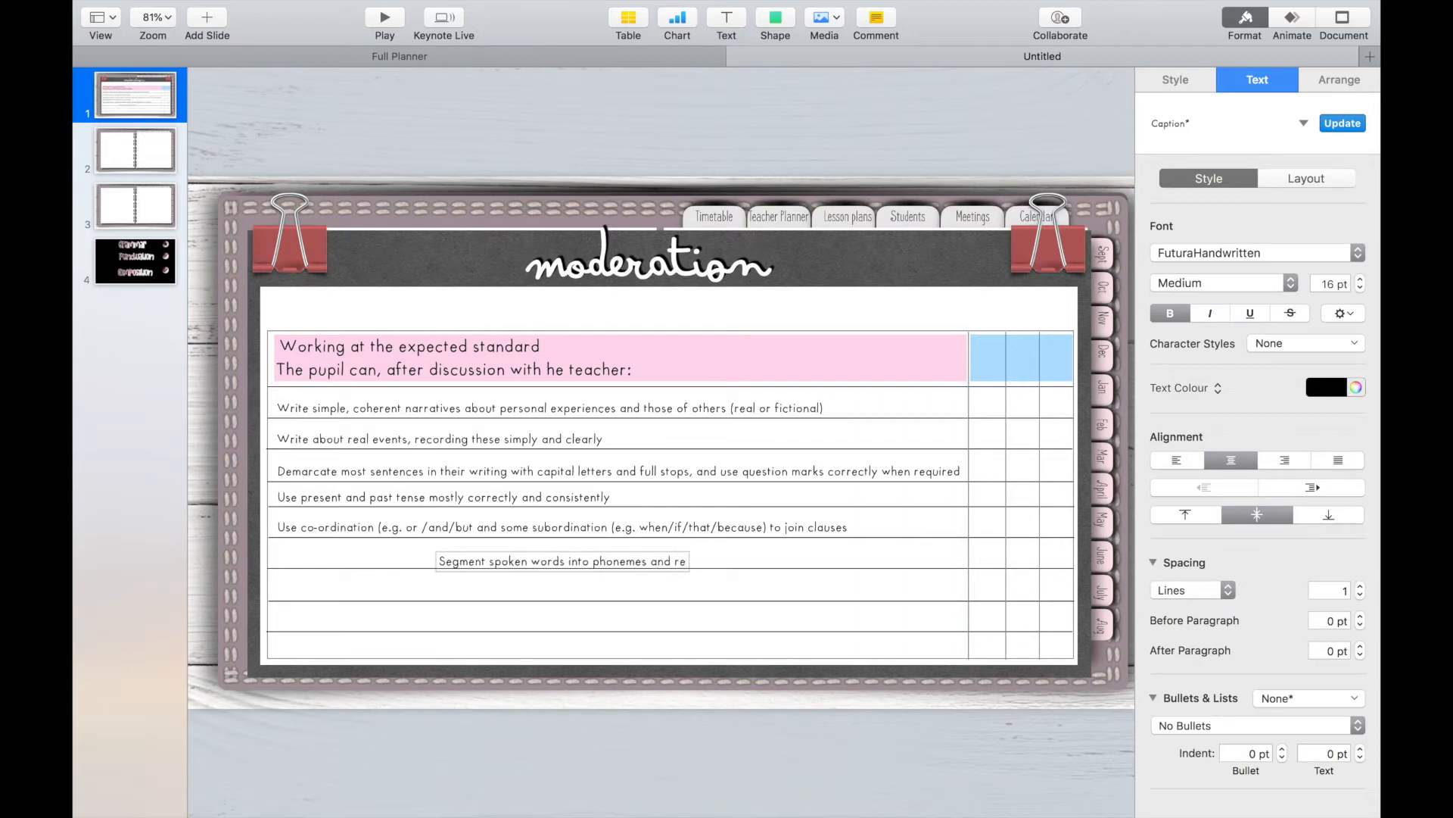
type("present the")
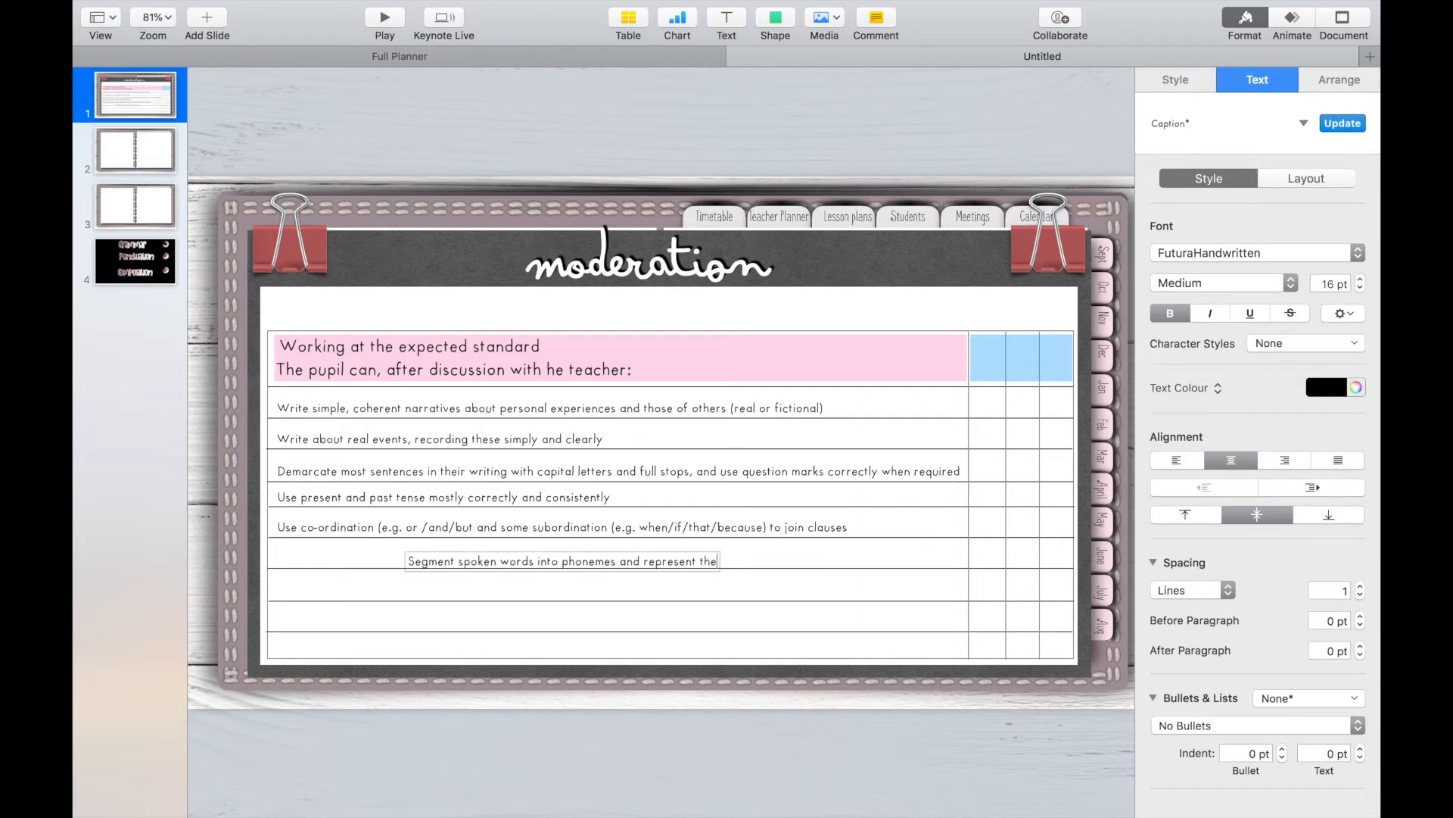
type("se by gra")
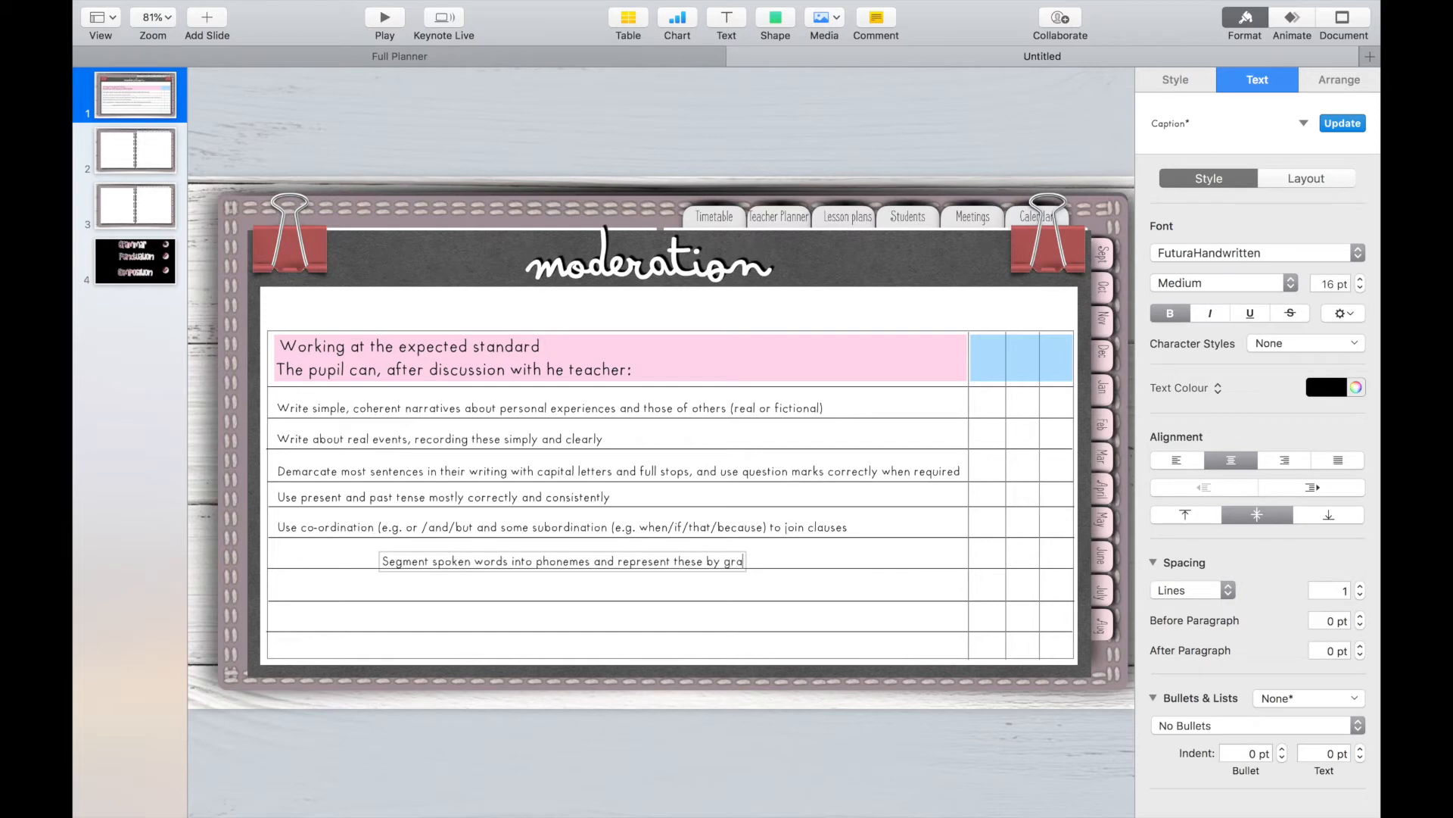
type("phemes, spellin")
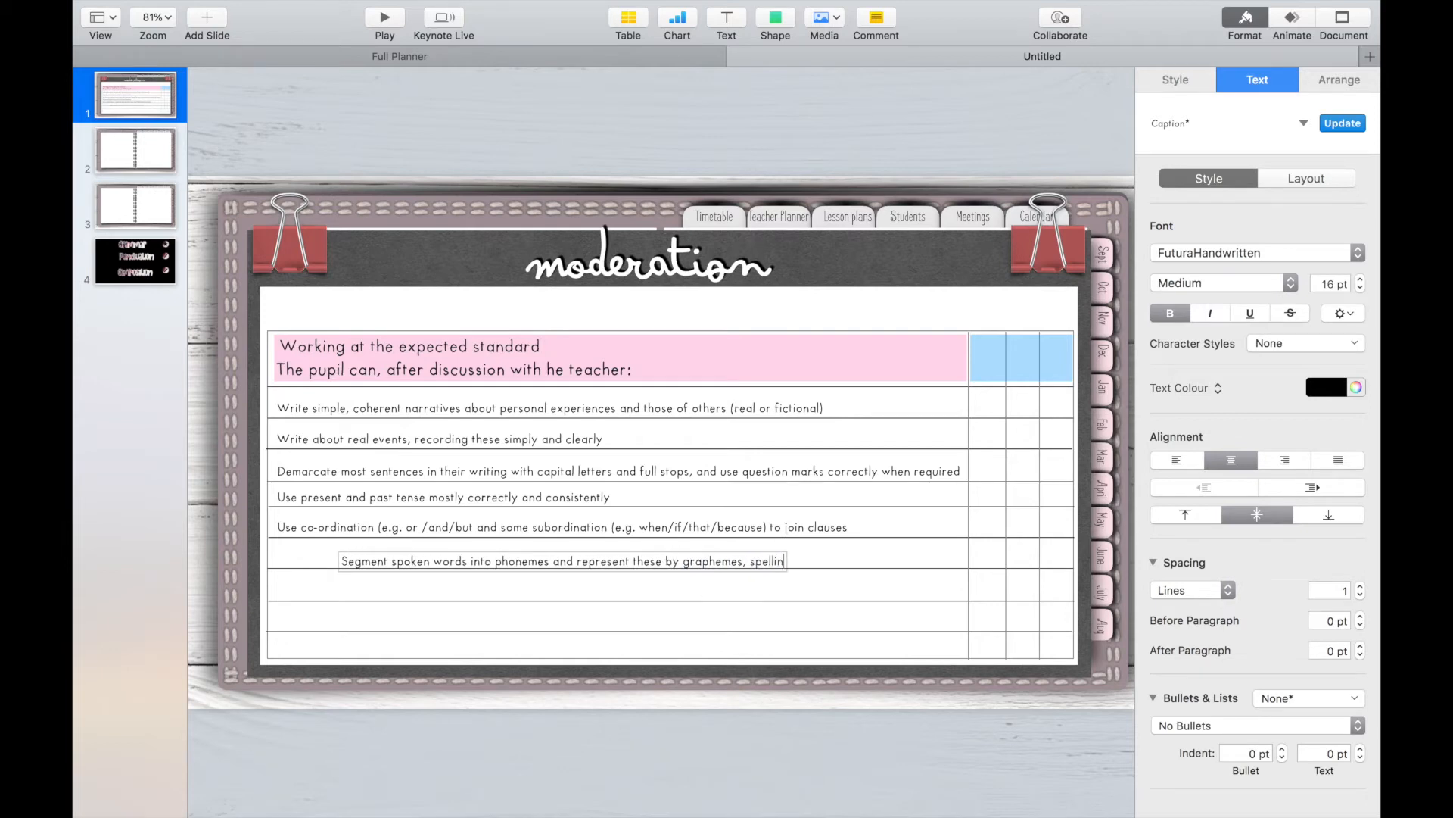
type("g many of thes")
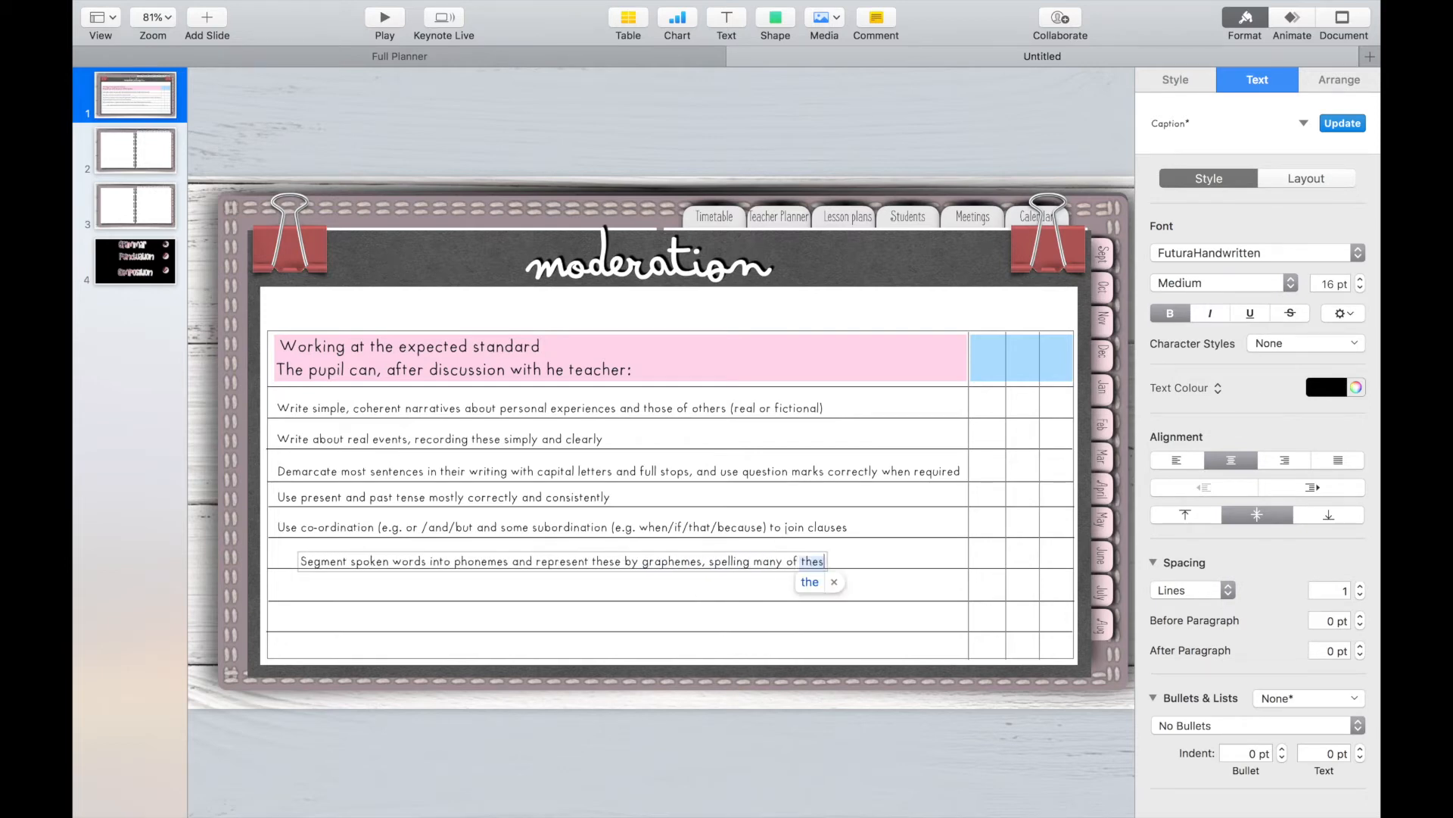
type("e words correctl")
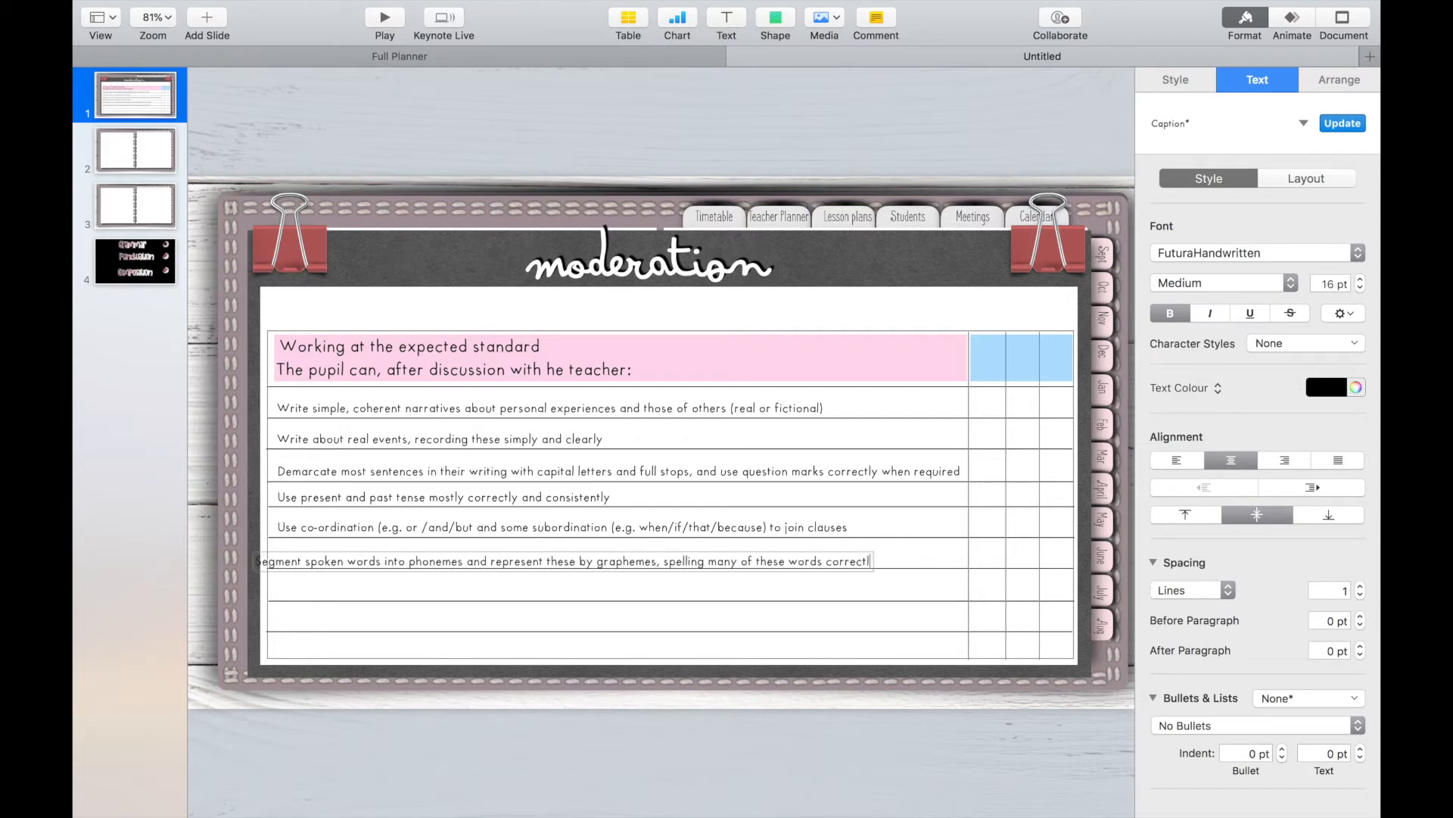
type("y and making")
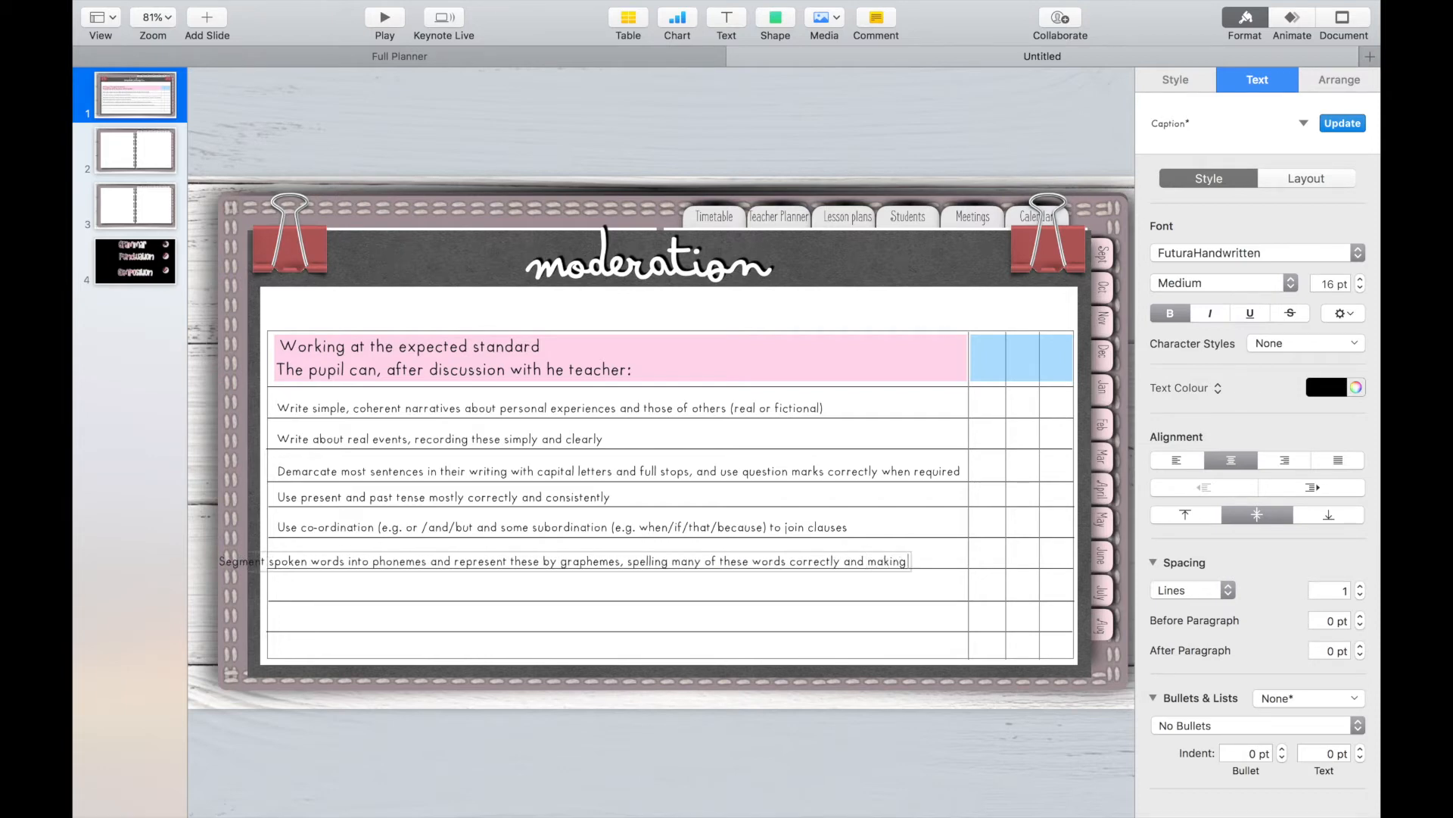
type(" phonic")
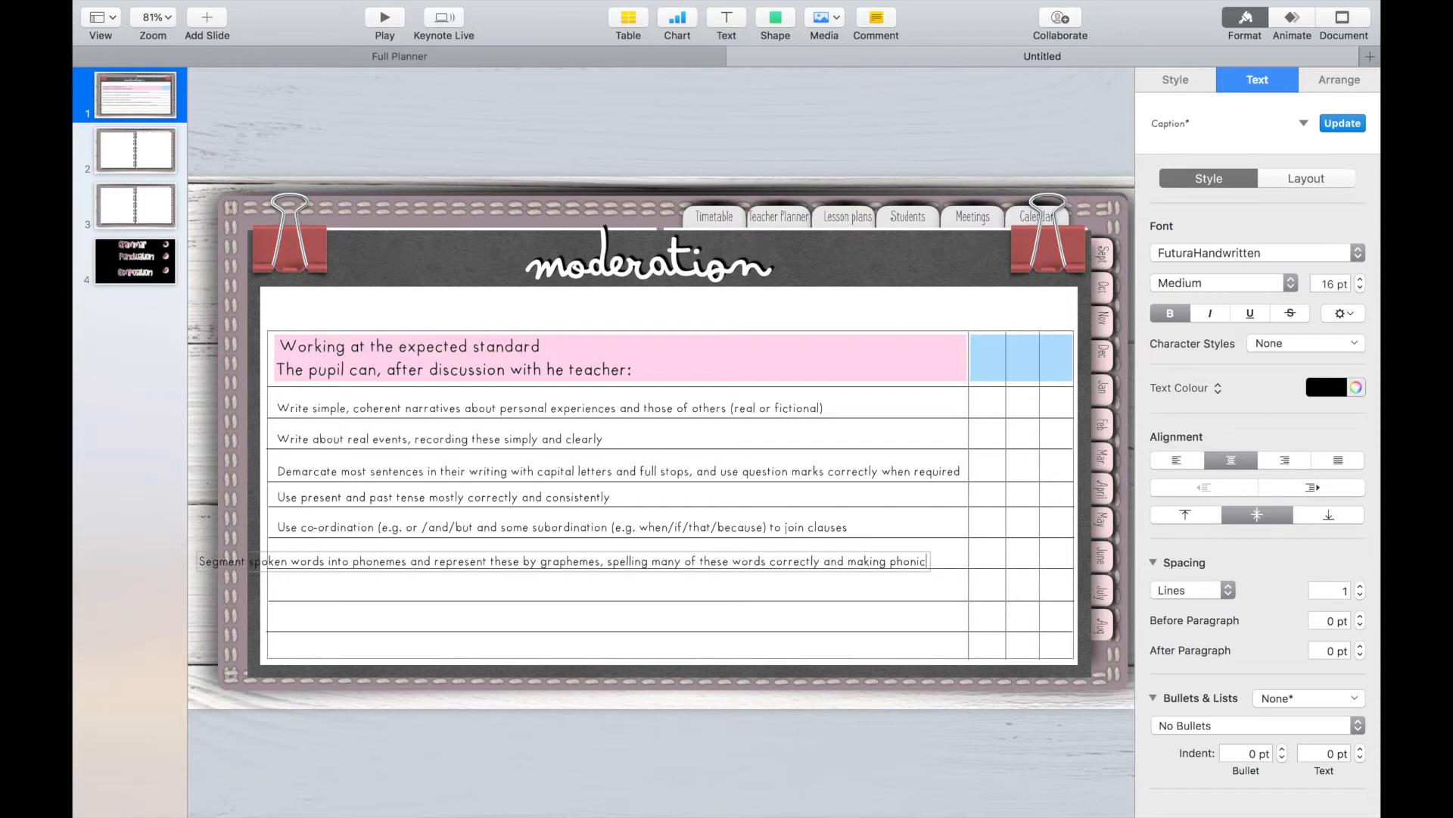
type("ally")
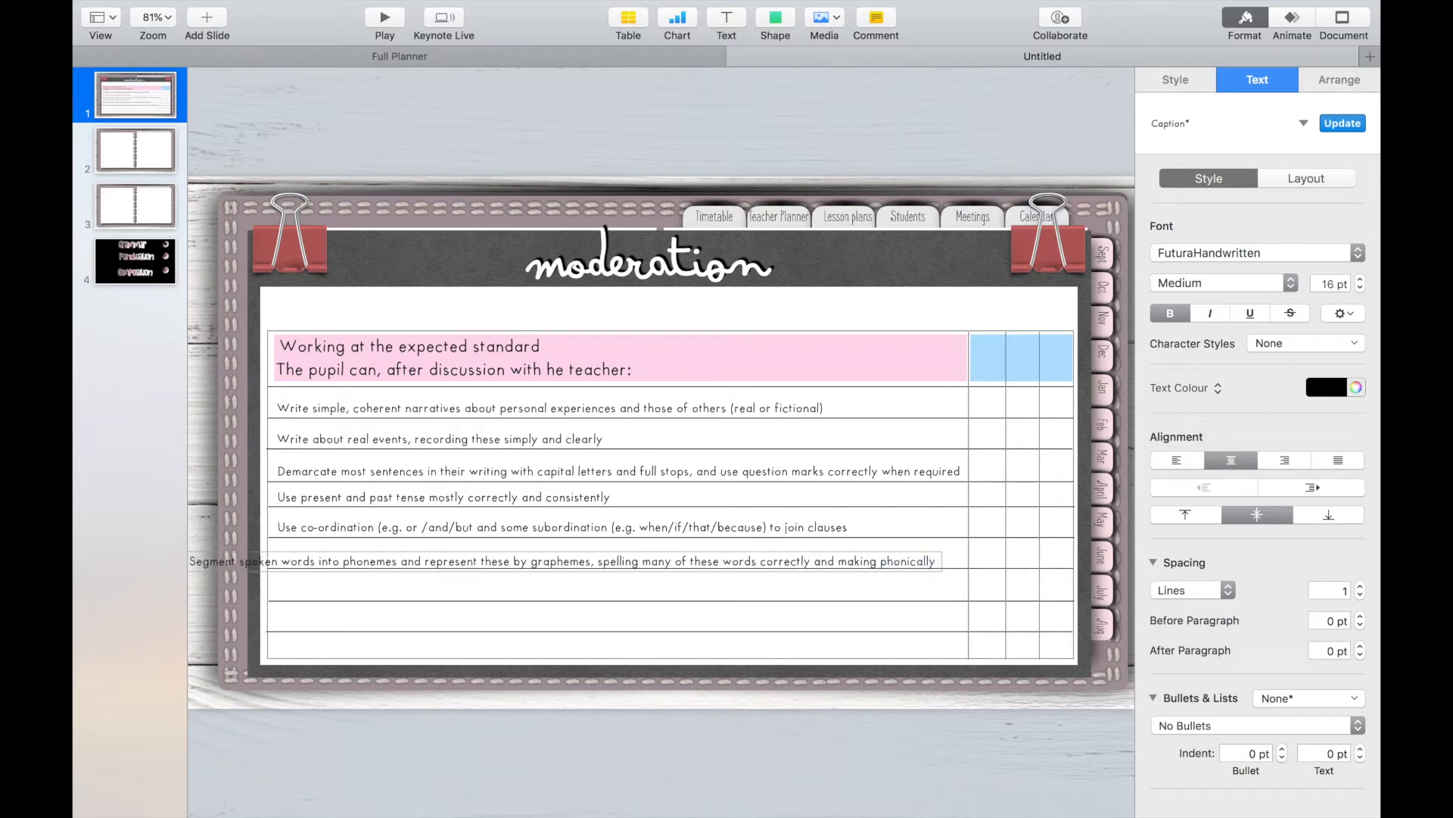
type(" plausible attempts at others")
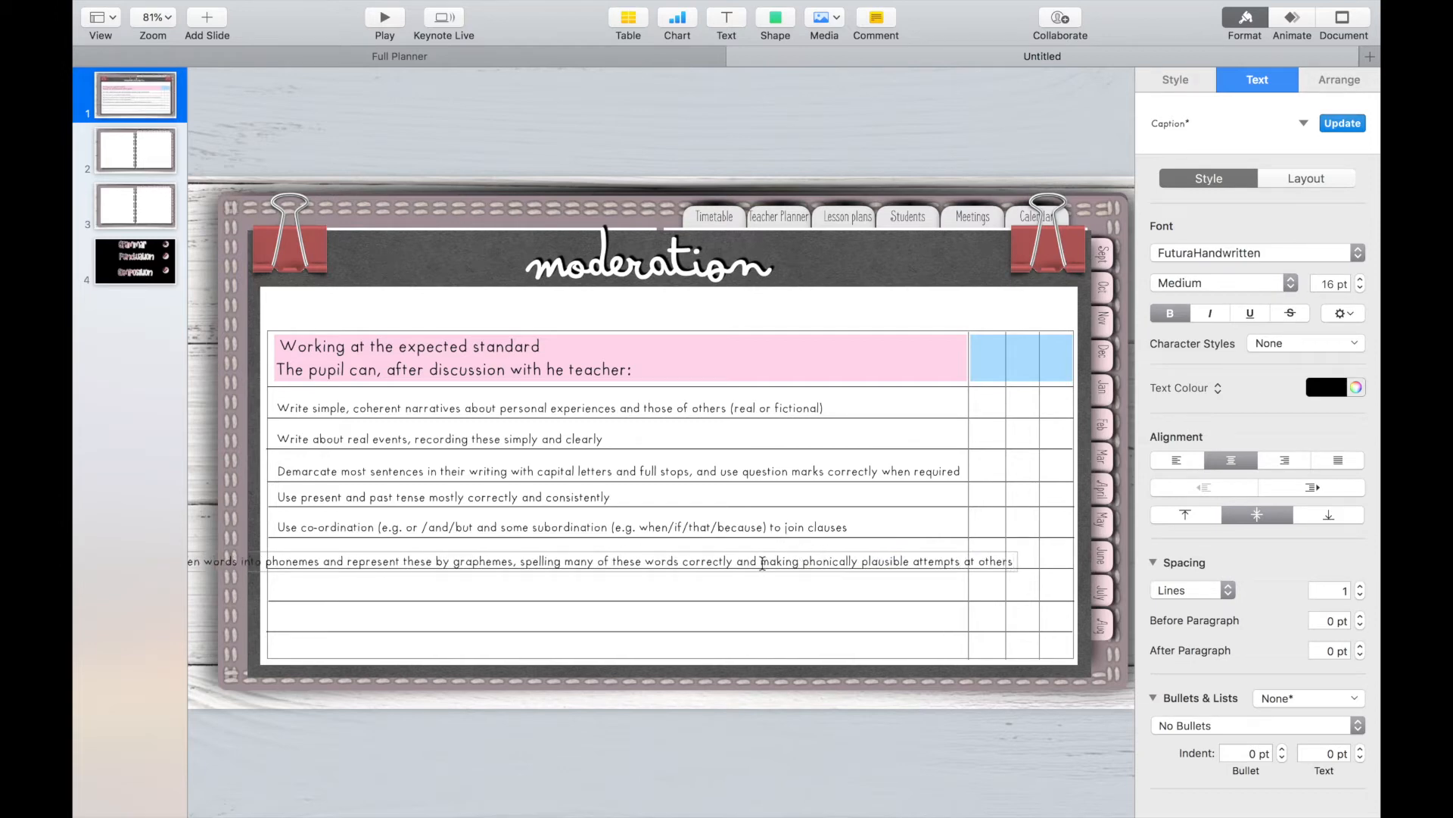
Break the sixth criterion onto a second line before "making", align it left and fit it inside its table row
left_click(762, 561)
key("Return")
left_click(1177, 460)
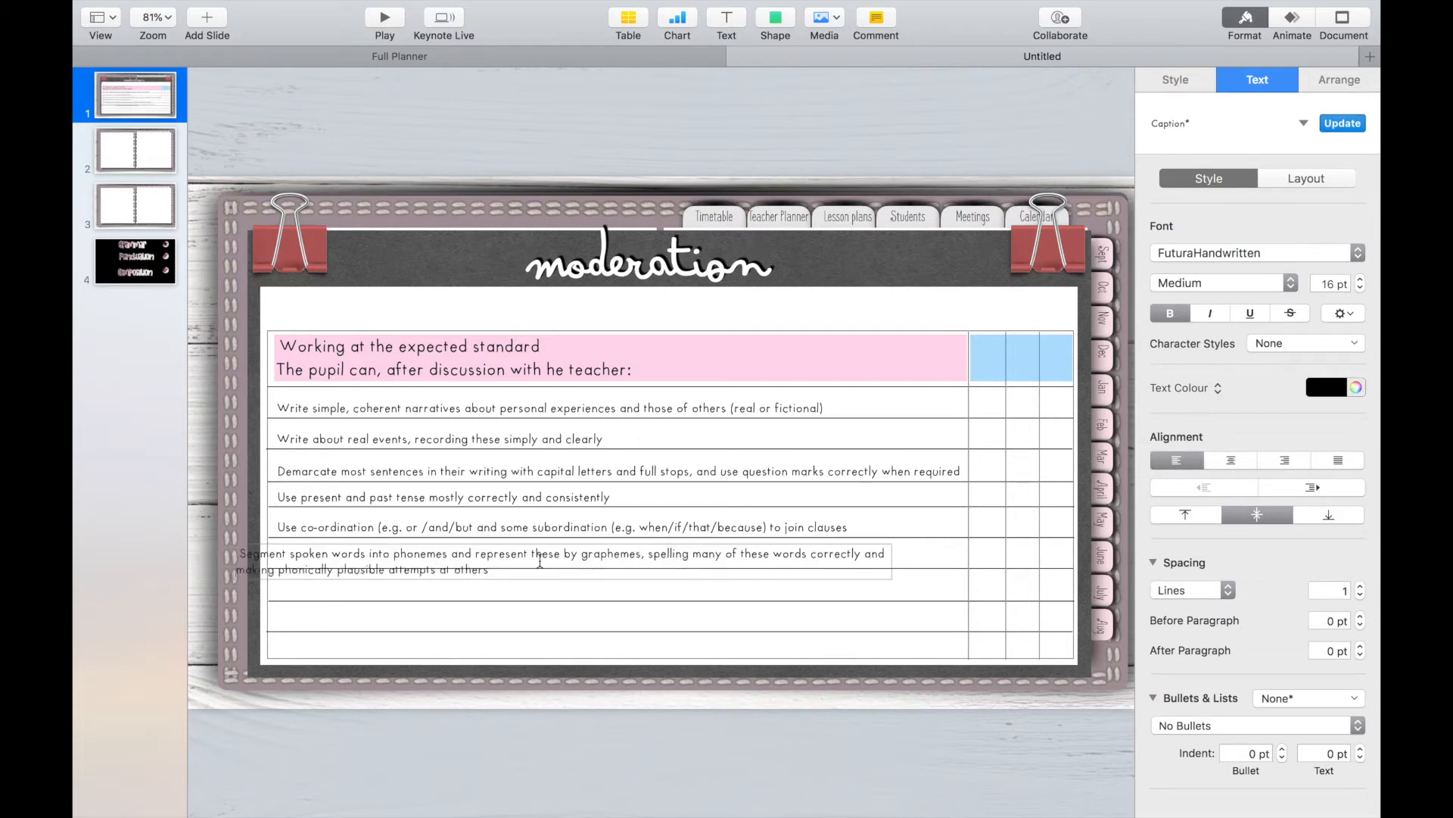
left_click_drag(871, 551, 912, 546)
left_click(627, 588)
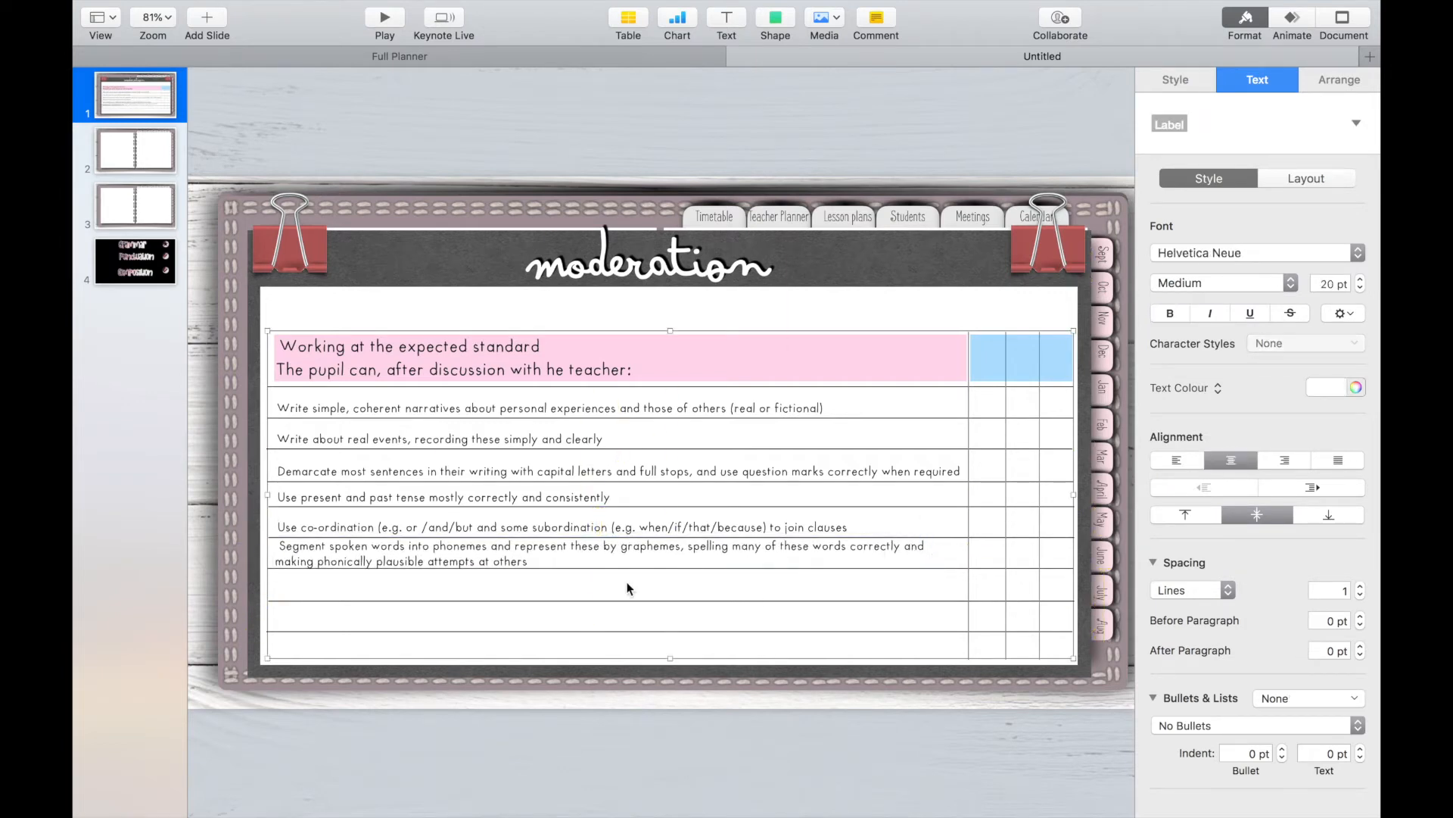
Duplicate a criterion into the seventh row and change its text to "Spell many common exemption words"
left_click(490, 557)
left_click_drag(486, 497, 477, 618)
type("Spell many comm")
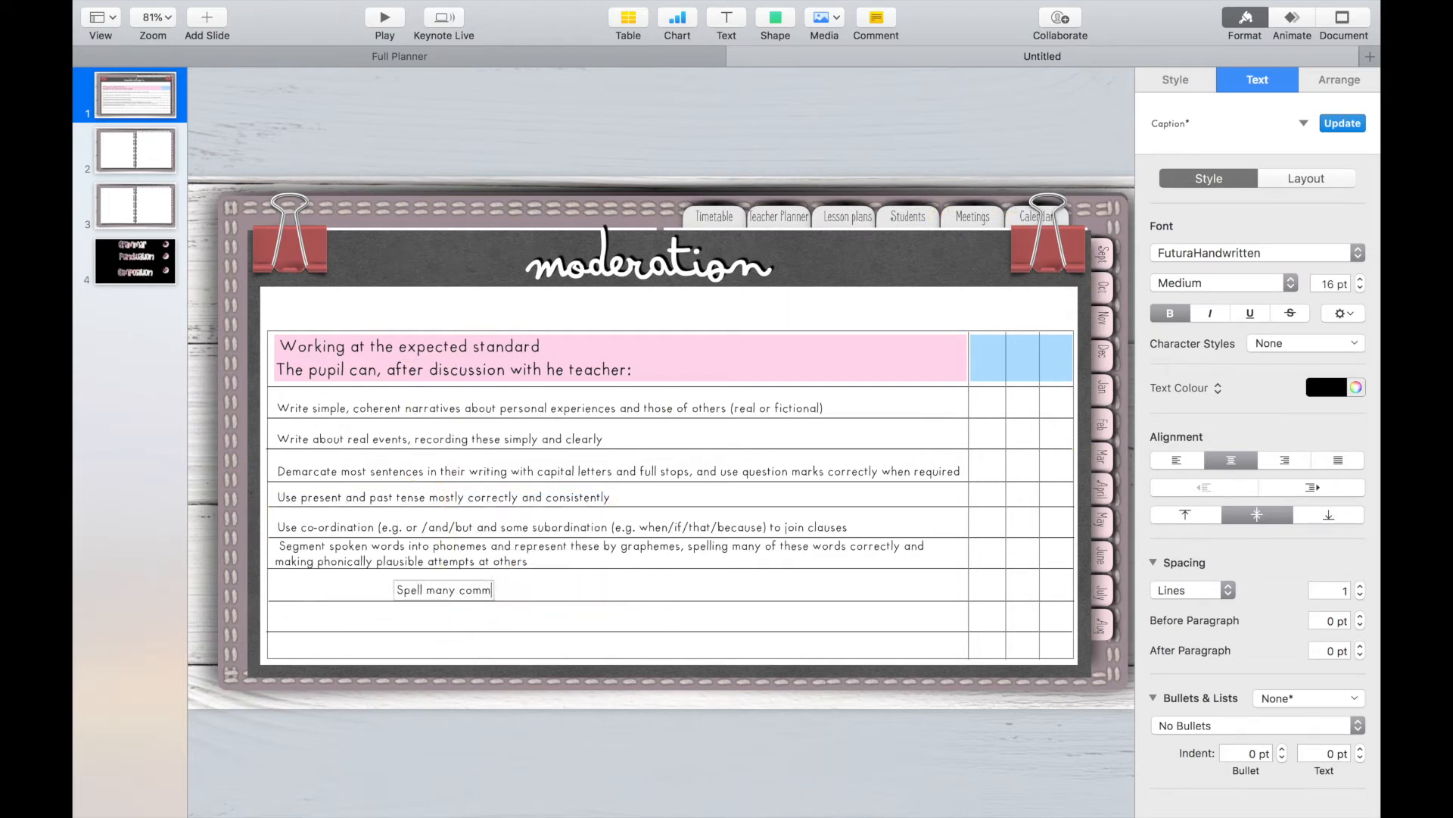
type("on exemption words")
left_click(543, 583)
Duplicate the criterion into the eighth row as "Form capital letters and digits of the correct size, orientation and relationship to one another and to lower-case letters"
left_click_drag(541, 590, 465, 613)
type("Form c")
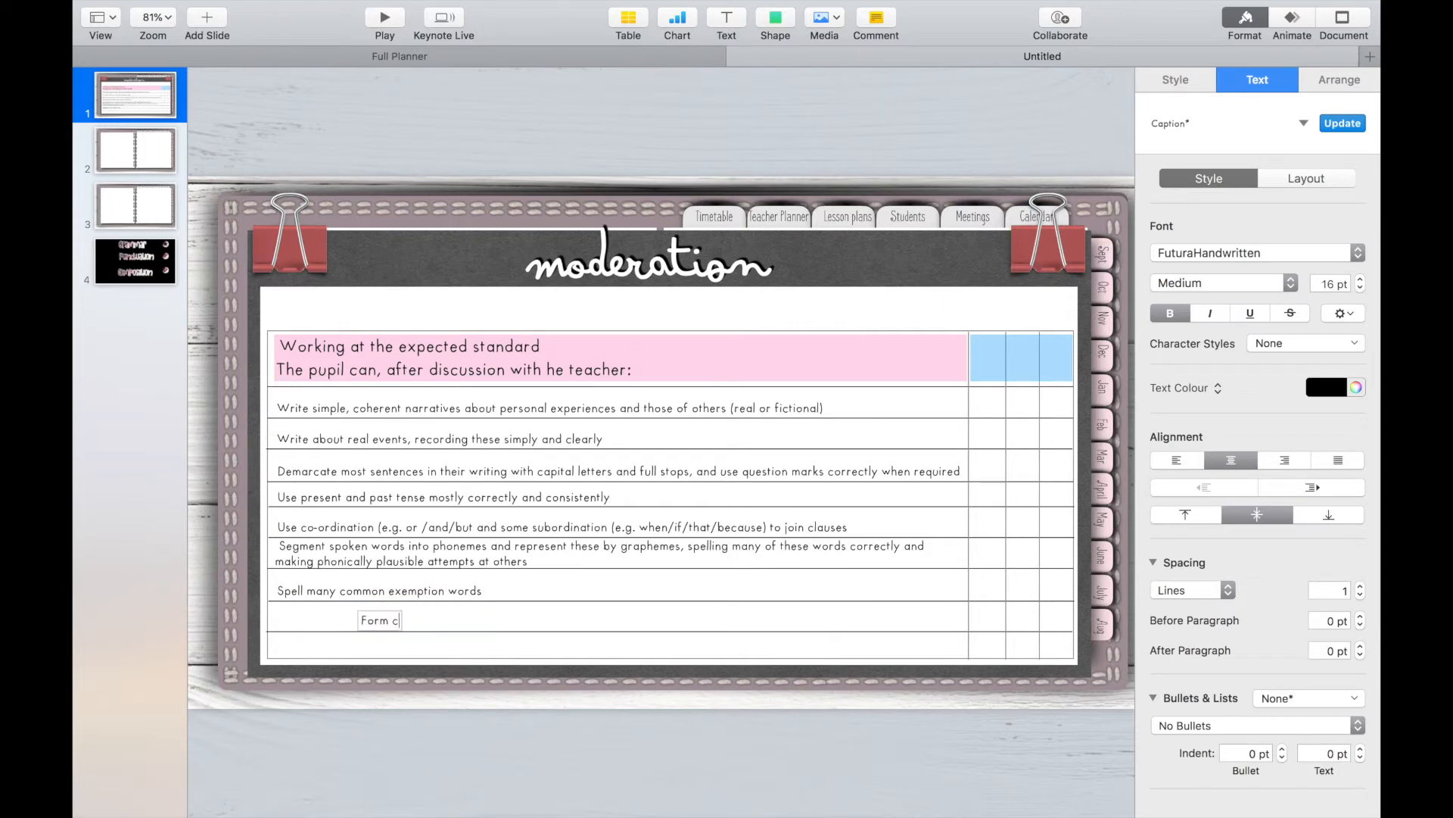
type("apital letters and digit")
type("s of the")
type(" correct siz")
type("e, orien")
type("tation and r")
type("elationship")
type(" to one another")
type(" and to lower-")
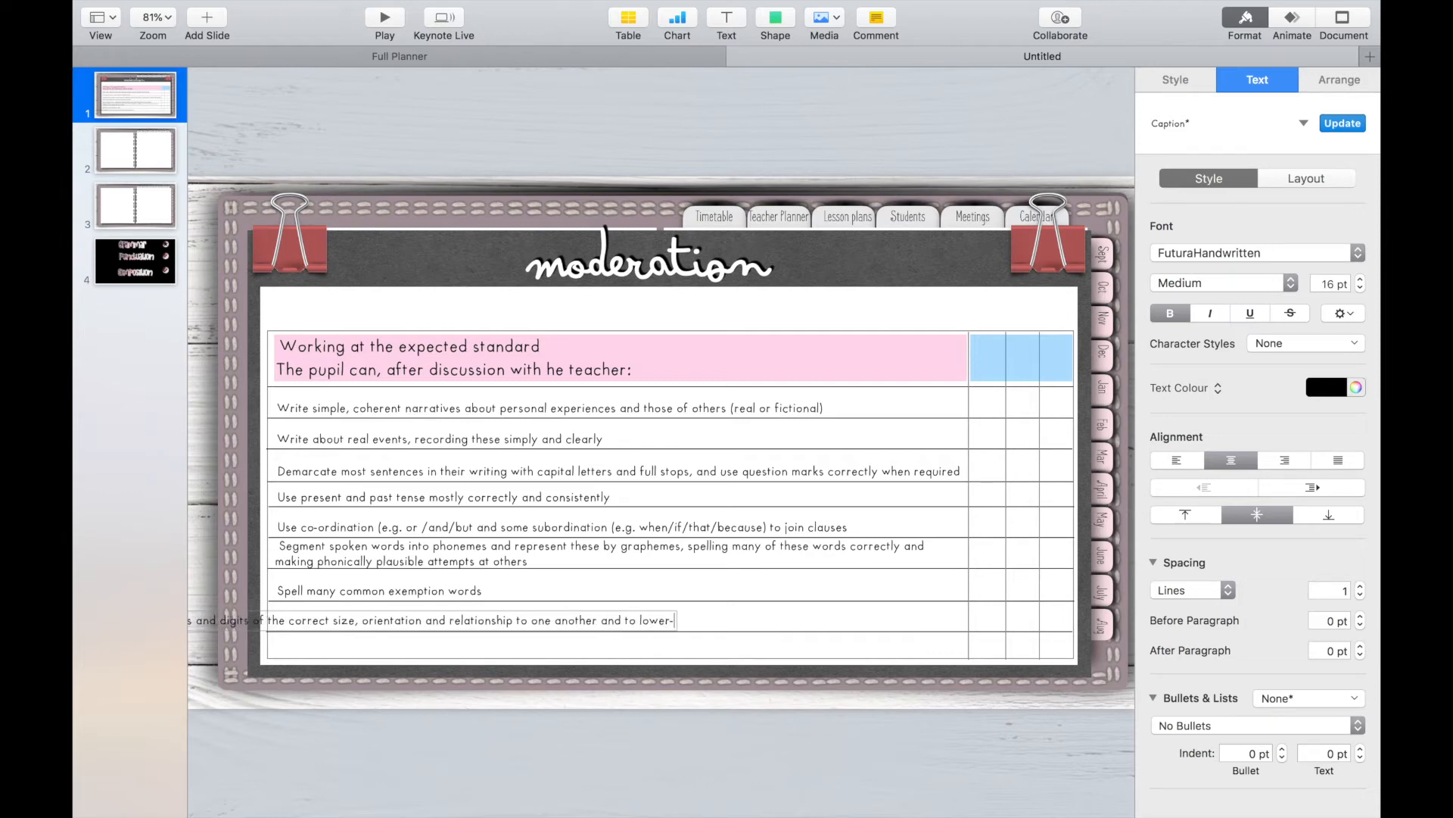
type("case letters")
key("Escape")
Duplicate the criterion into the ninth row, reading "Use spacing between words that reflect the size of the letters", and line it up with the others
left_click_drag(570, 620, 747, 646)
type("USe spacing be")
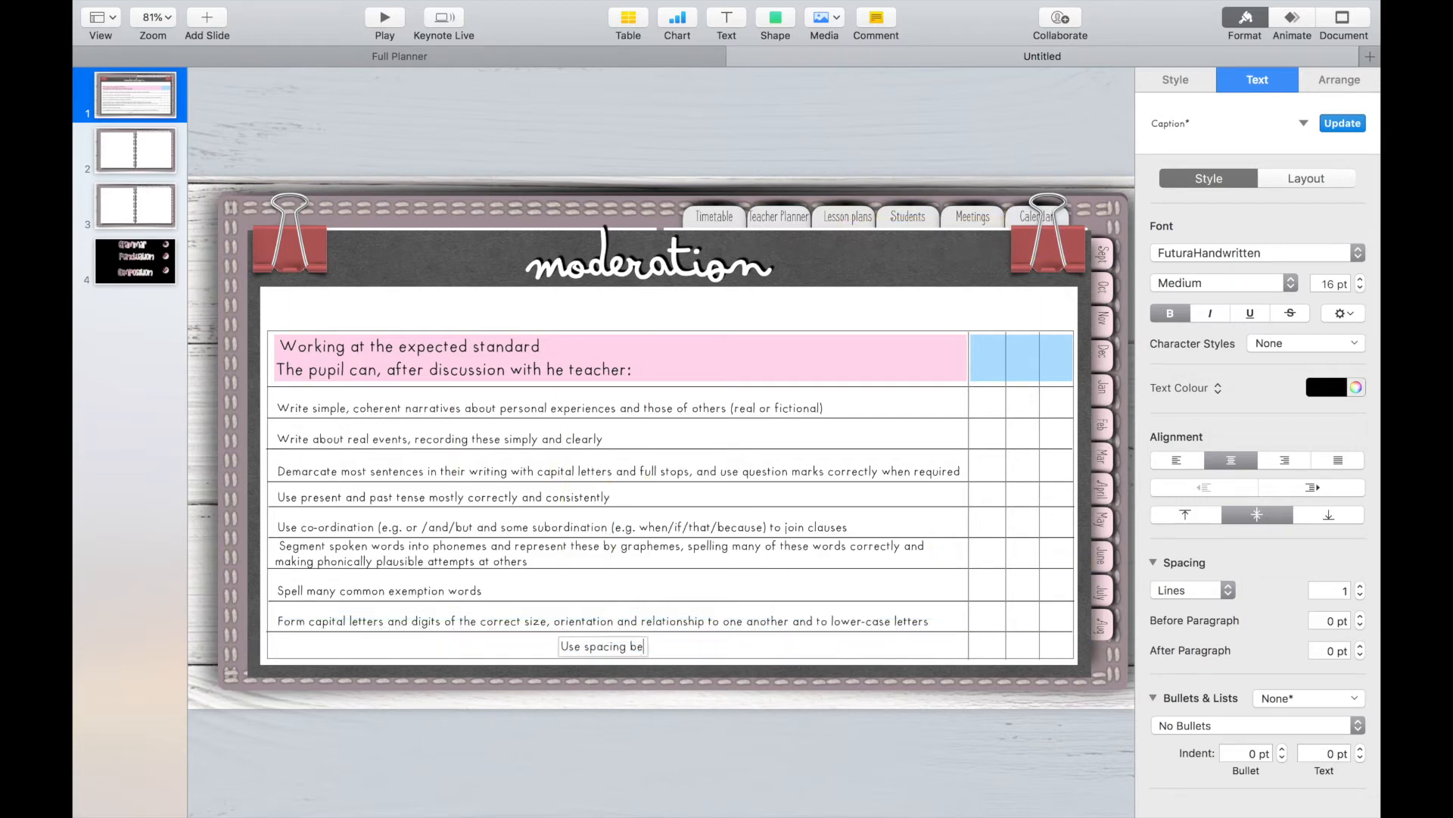
type("tween words tha")
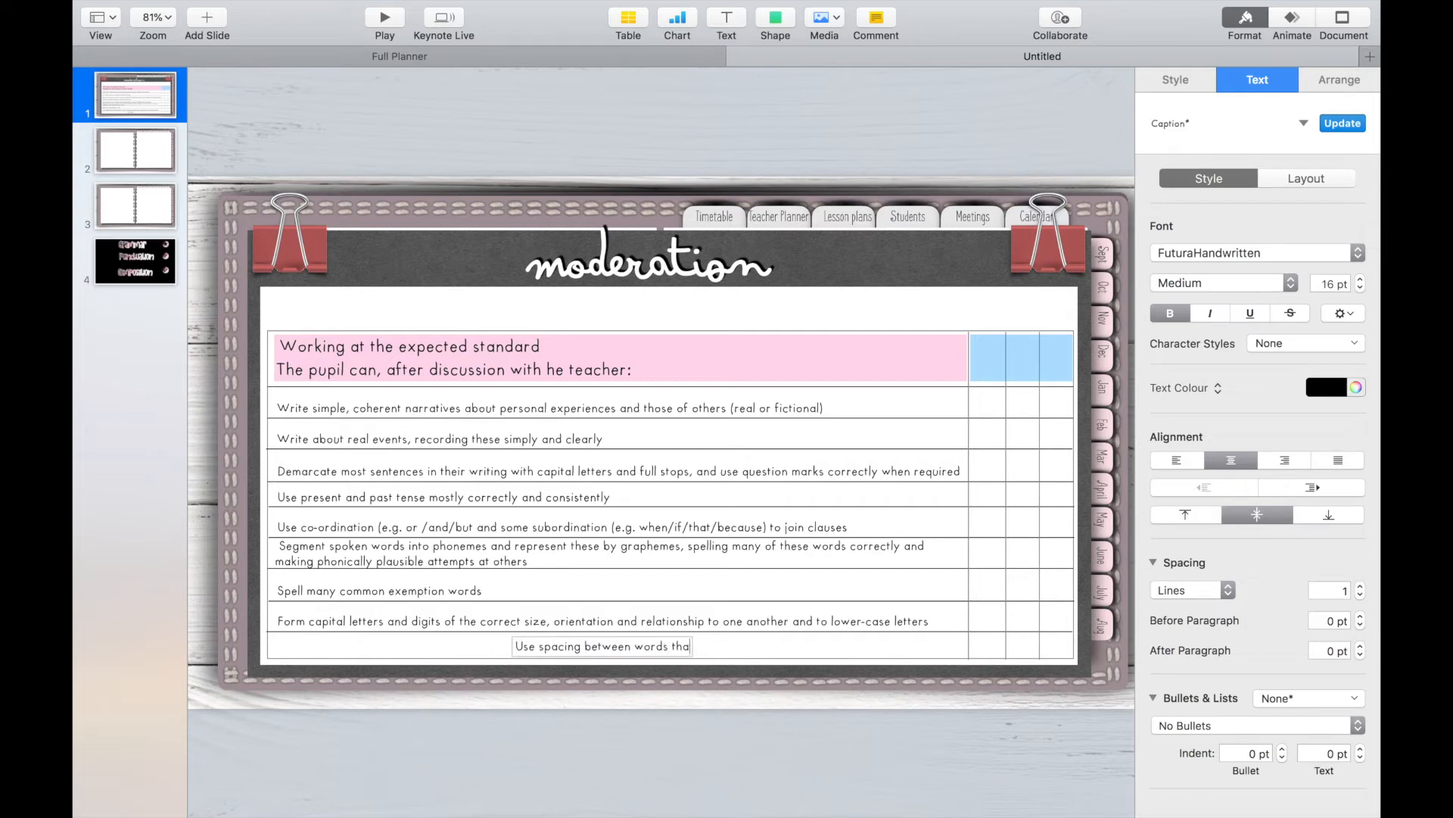
type("t reflect the")
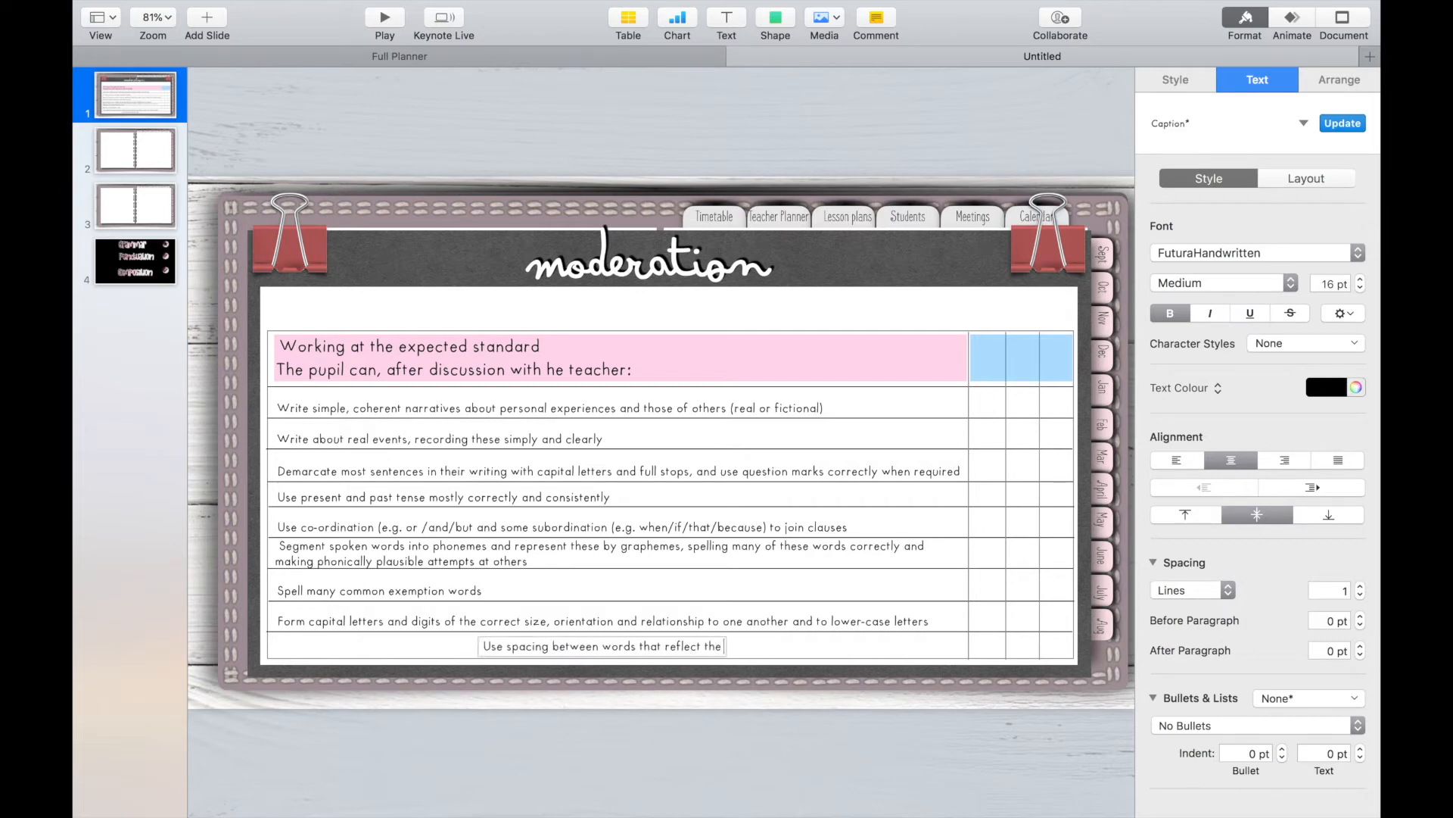
type(" size of the letters.")
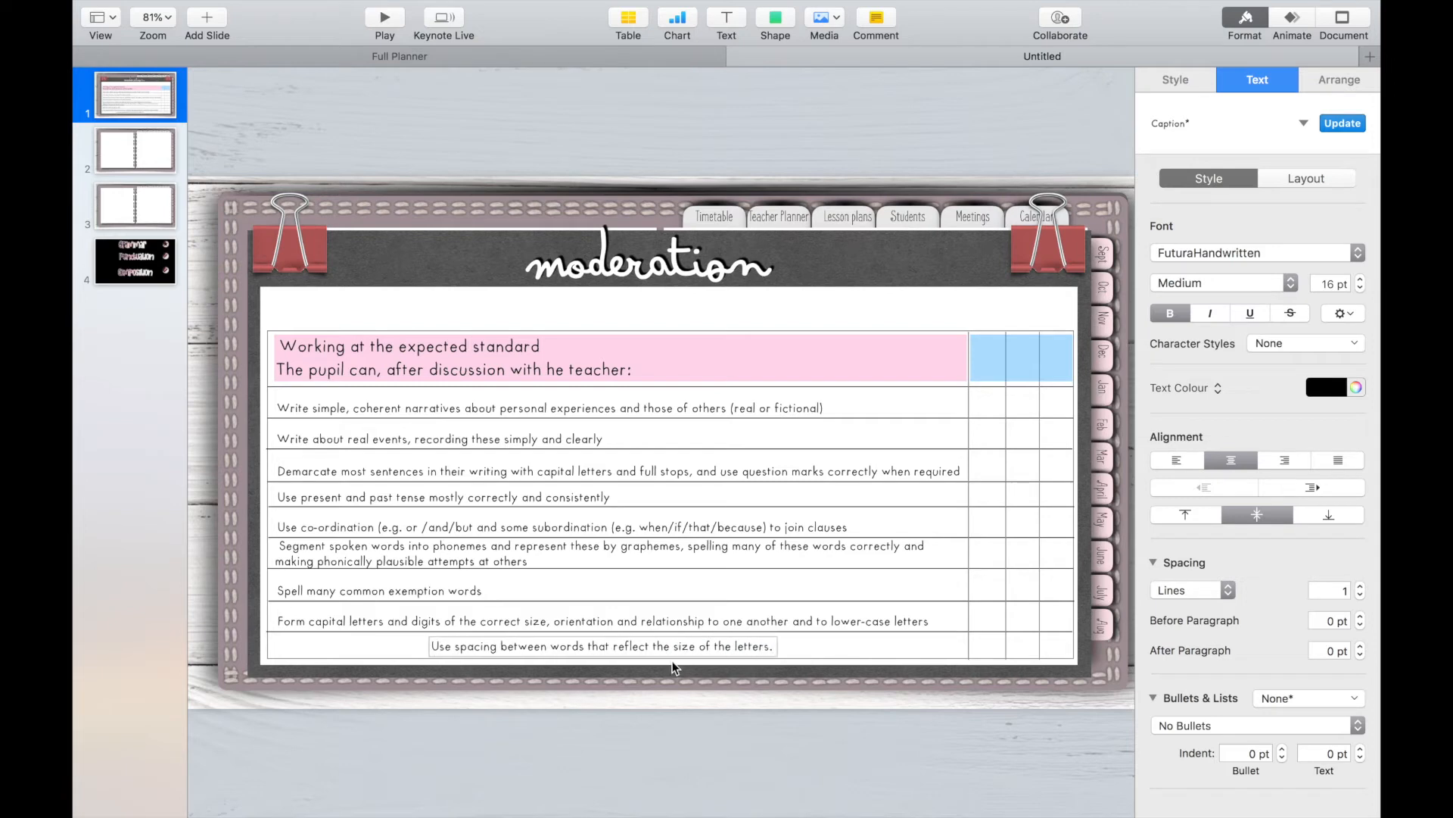
key("BackSpace")
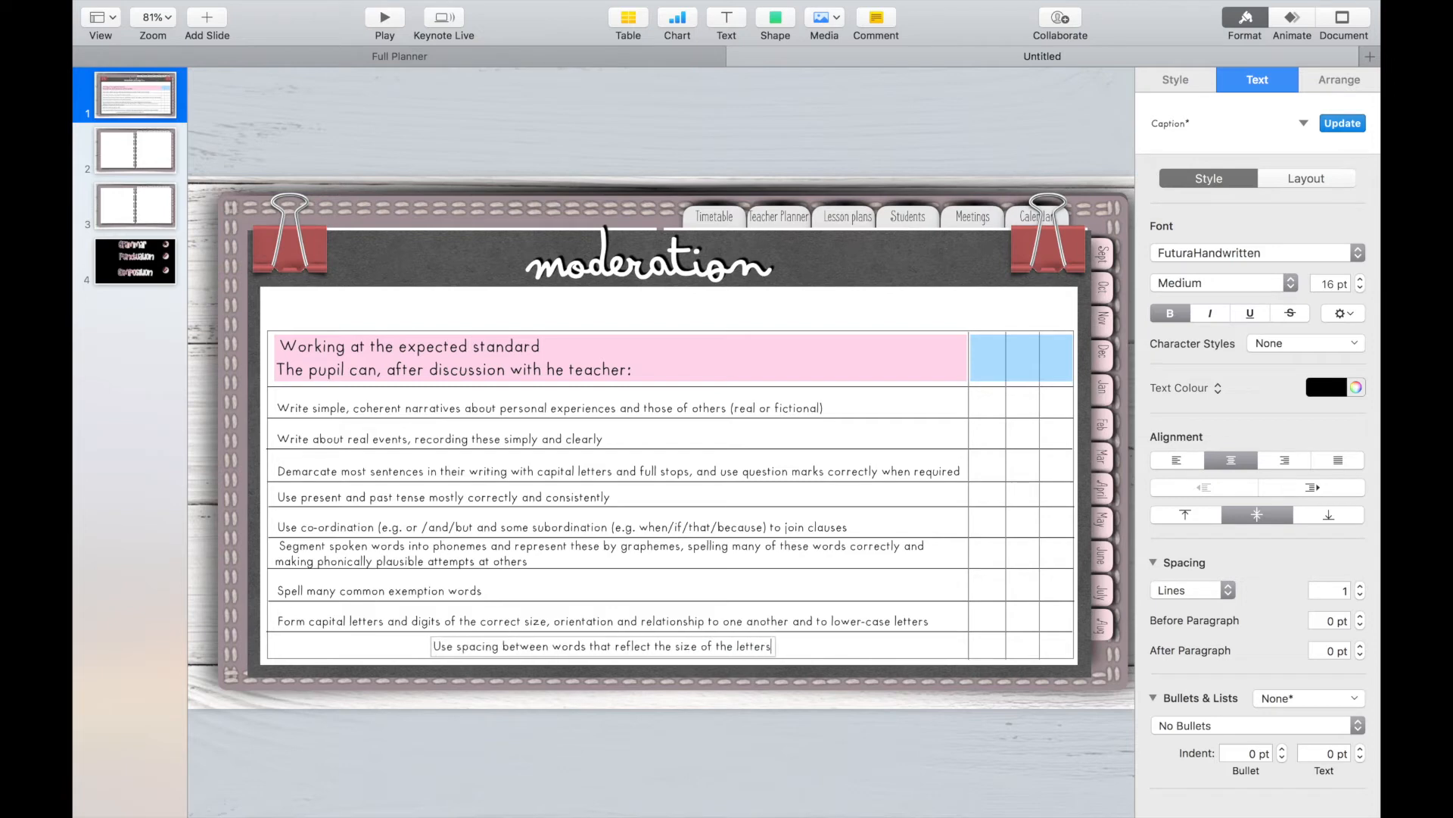
left_click_drag(687, 651, 529, 651)
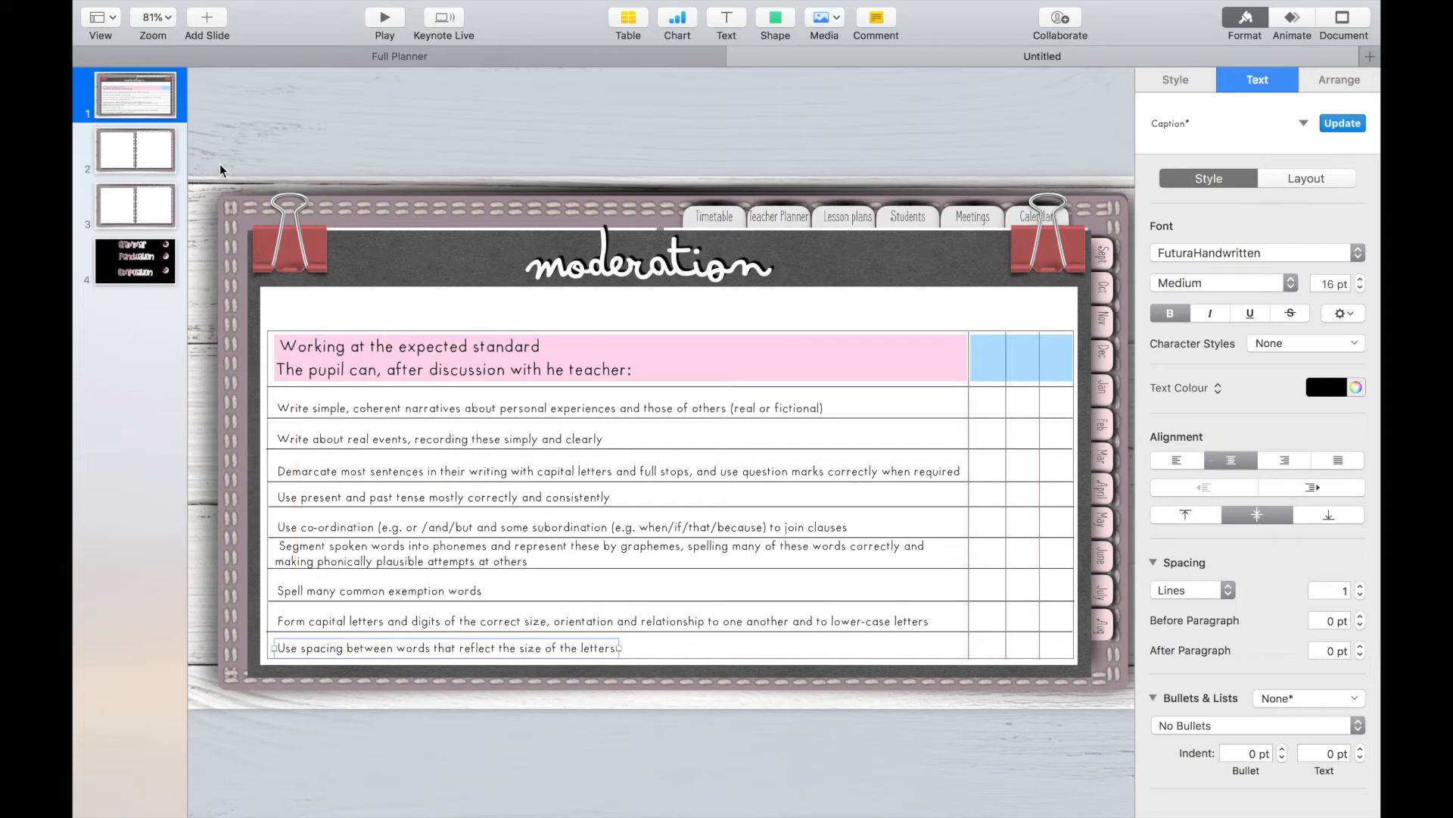
Duplicate the first criterion's text box and use the copies to number the first two blue header cells 1 and 2
left_click(543, 405)
key("super+d")
left_click_drag(544, 412, 648, 309)
double_click(648, 309)
key("super+a")
type("1")
left_click(666, 309)
left_click(804, 313)
left_click_drag(662, 318, 1024, 365)
type("1")
left_click(1033, 318)
left_click(238, 7)
left_click(250, 28)
Copy the column number into the third blue header cell and change it to 3
left_click(1024, 363)
left_click_drag(1024, 363, 1061, 369, "alt")
double_click(1061, 369)
type("3")
left_click(1017, 315)
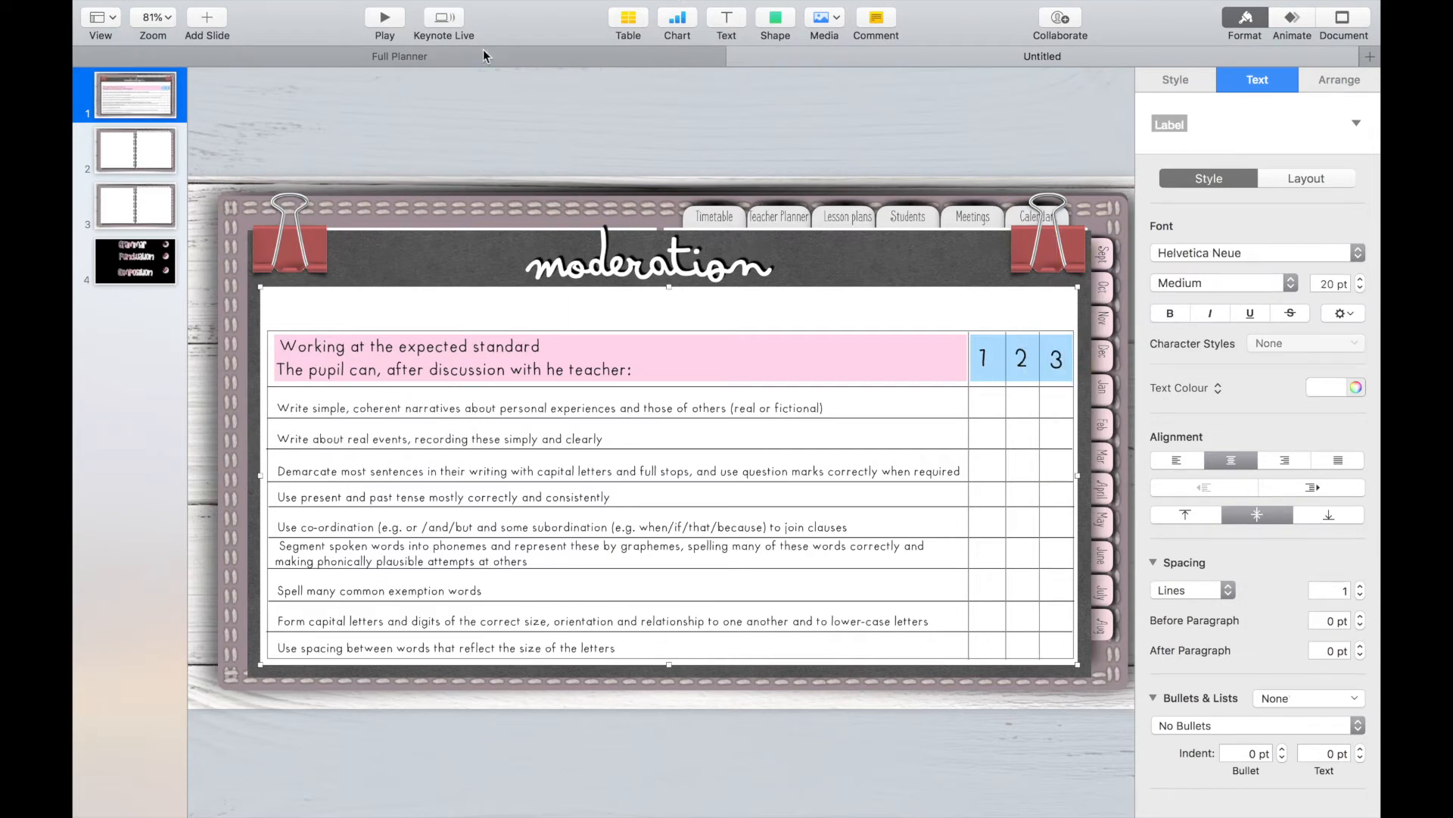
Copy a criterion's text box, change it to "Evidence" and place it above the three numbered columns
left_click_drag(583, 409, 648, 318, "alt")
type("evidence")
left_click(628, 311)
left_click_drag(620, 307, 1018, 315)
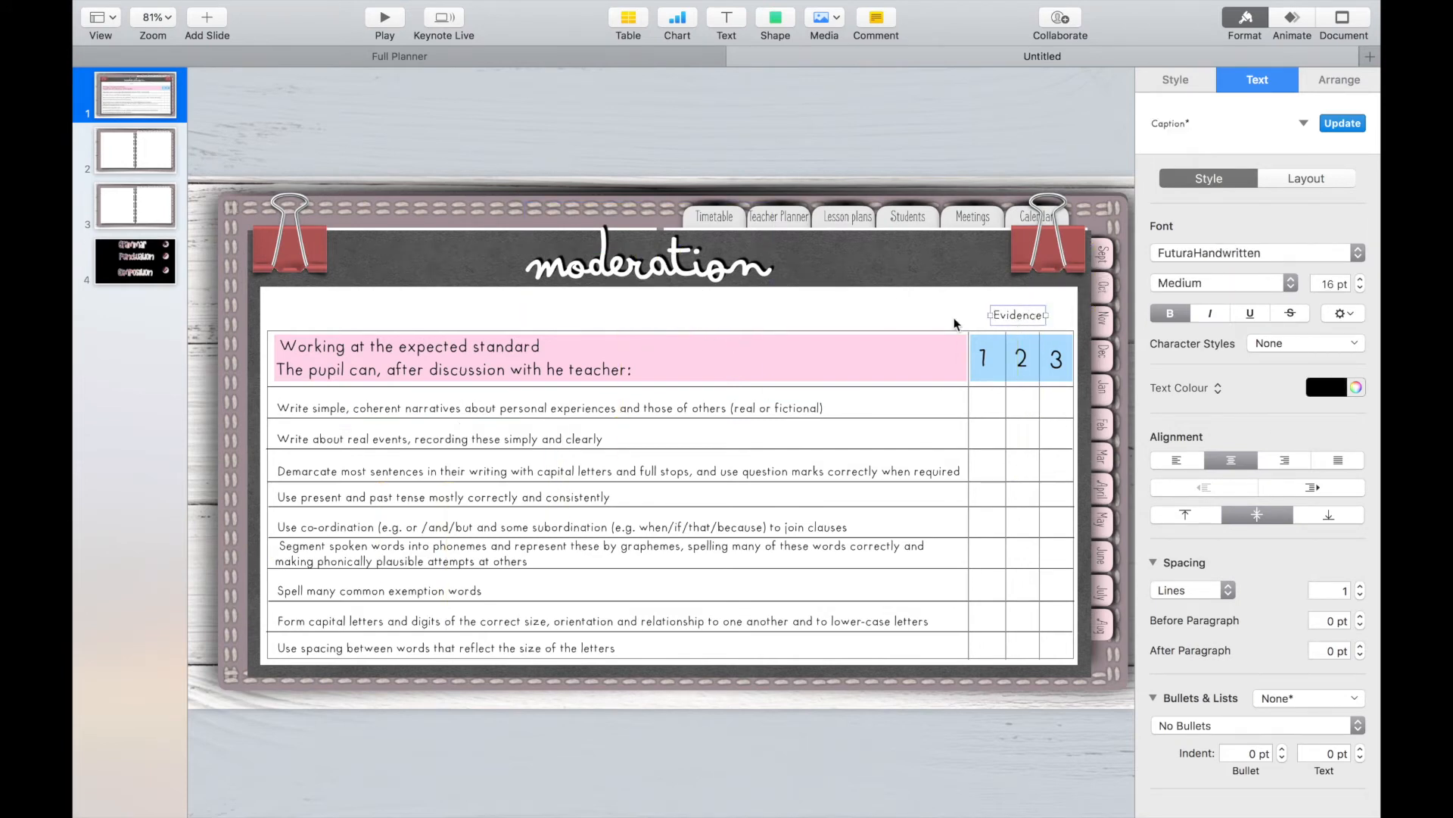
left_click(954, 316)
On slide 2, add a square nearly filling the left notebook page and copy it onto the right page
left_click(137, 154)
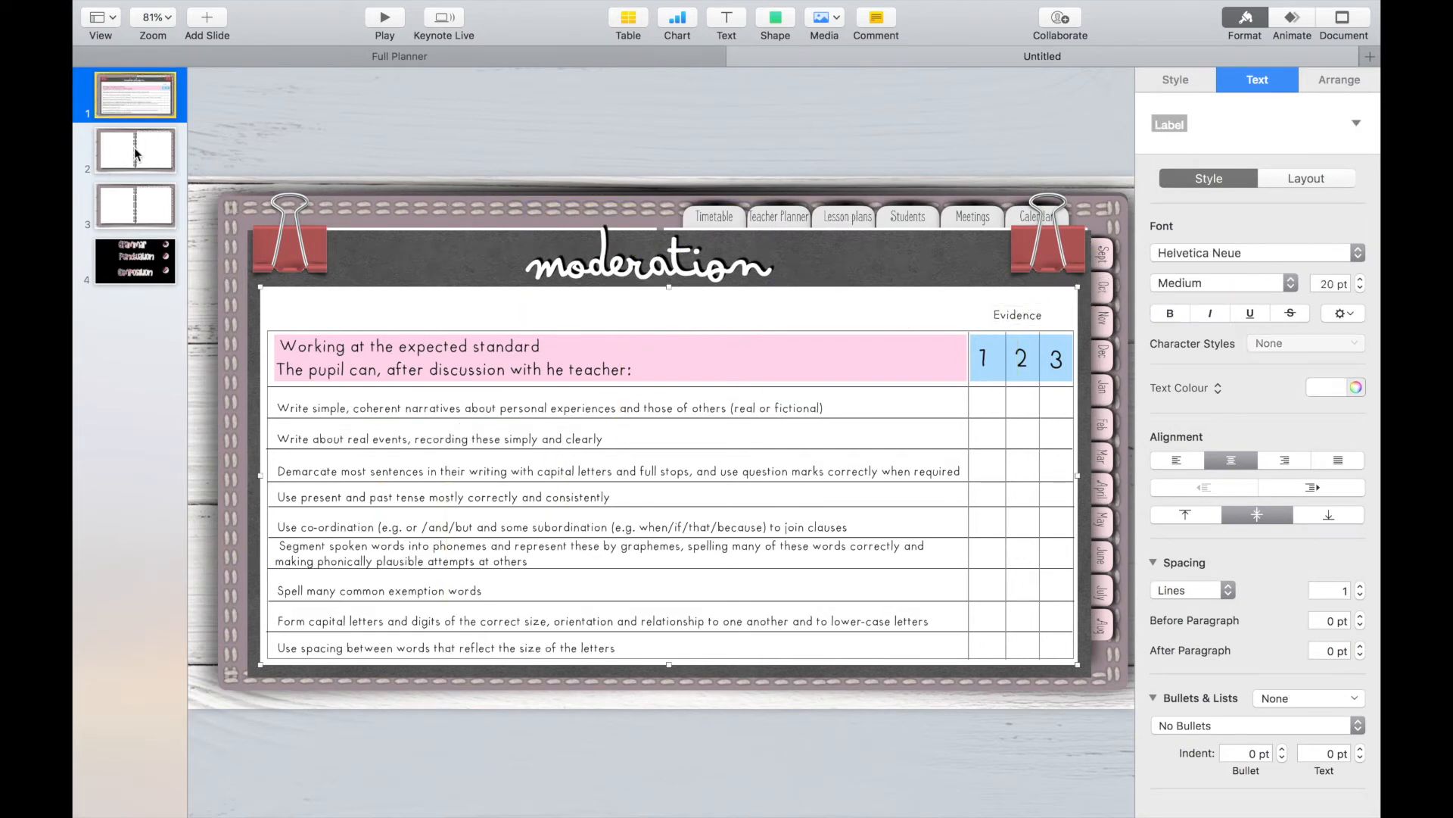
left_click(769, 23)
left_click(769, 162)
left_click_drag(670, 416, 310, 254)
left_click_drag(335, 312, 641, 643)
left_click_drag(525, 407, 943, 402)
Fill both large page squares with the dark grey chalkboard texture
left_click(453, 354, "shift")
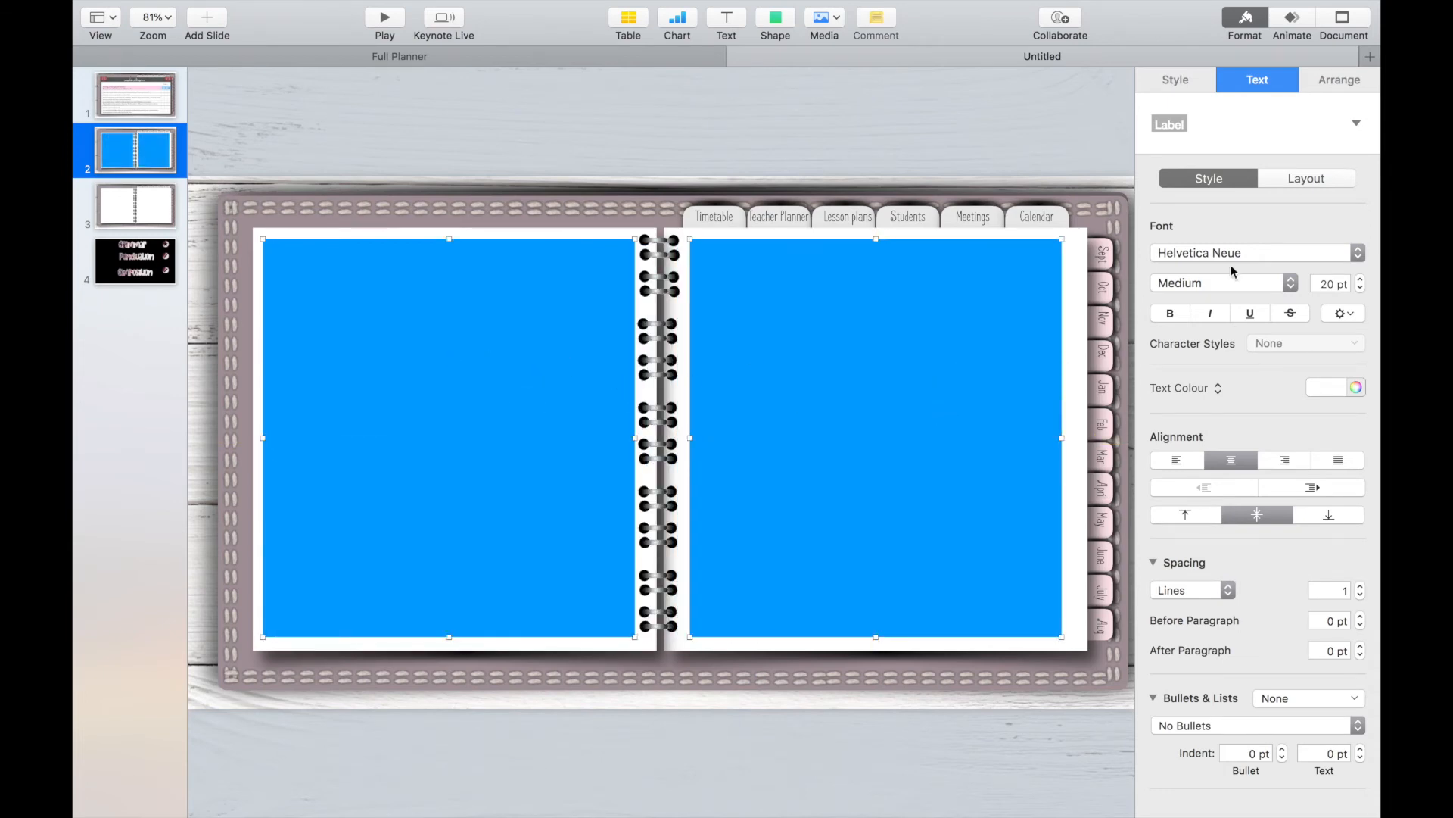
left_click(1195, 85)
left_click(1355, 308)
left_click(1355, 360)
Add a slightly smaller square inside the left chalkboard panel and copy it into the right one
left_click(775, 22)
left_click(768, 156)
left_click_drag(664, 413, 317, 270)
left_click_drag(348, 333, 617, 619)
left_click_drag(556, 535, 951, 521)
Fill both inner squares with a plain light grey colour
left_click(1184, 307)
left_click(1182, 310)
left_click(1170, 335)
left_click(1214, 439)
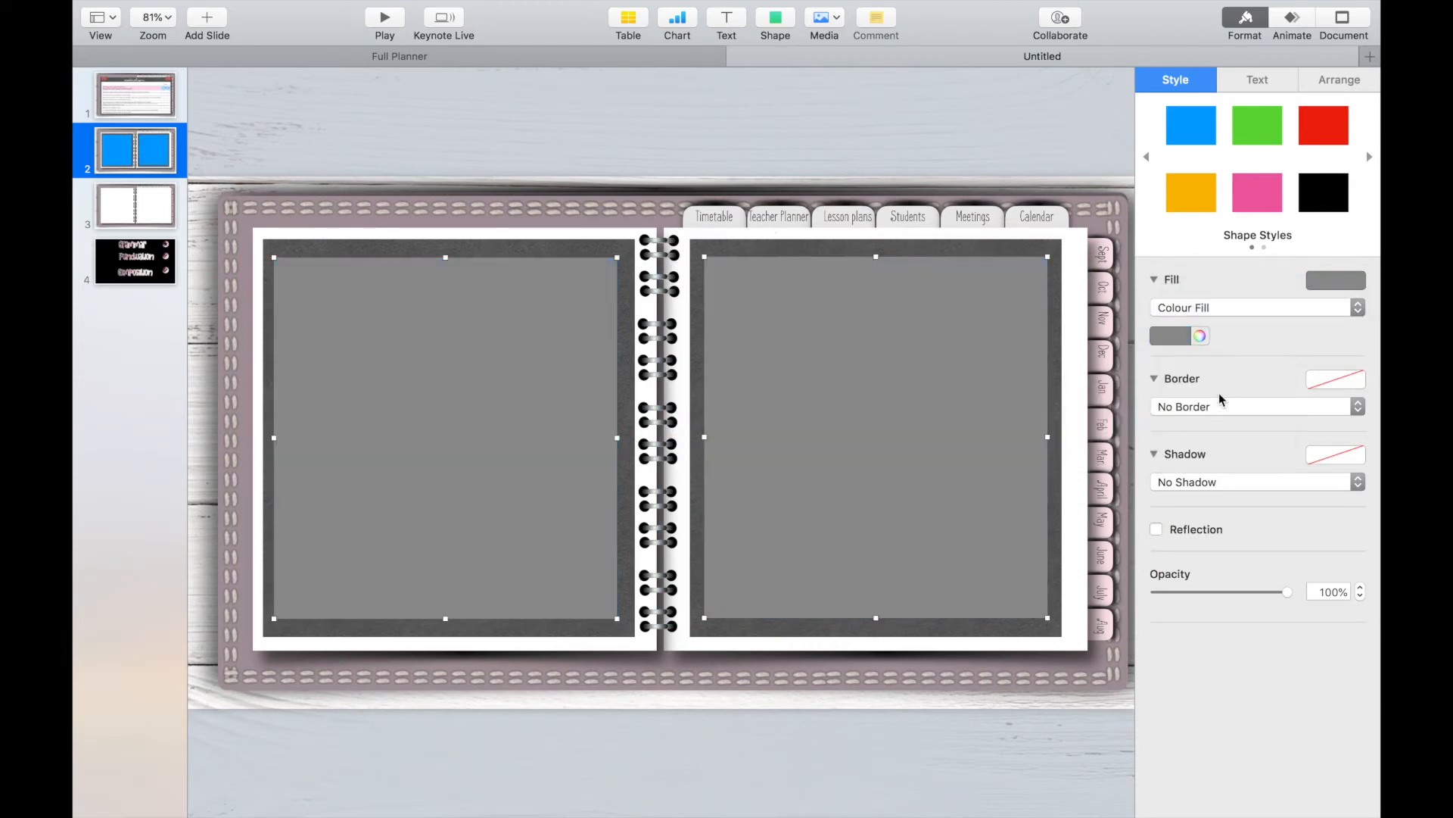
left_click(1177, 334)
left_click(1131, 455)
Give both light grey squares a 1 pt line border and a curved shadow bent outward with an offset of about 29 pt
left_click(1202, 409)
left_click(1265, 430)
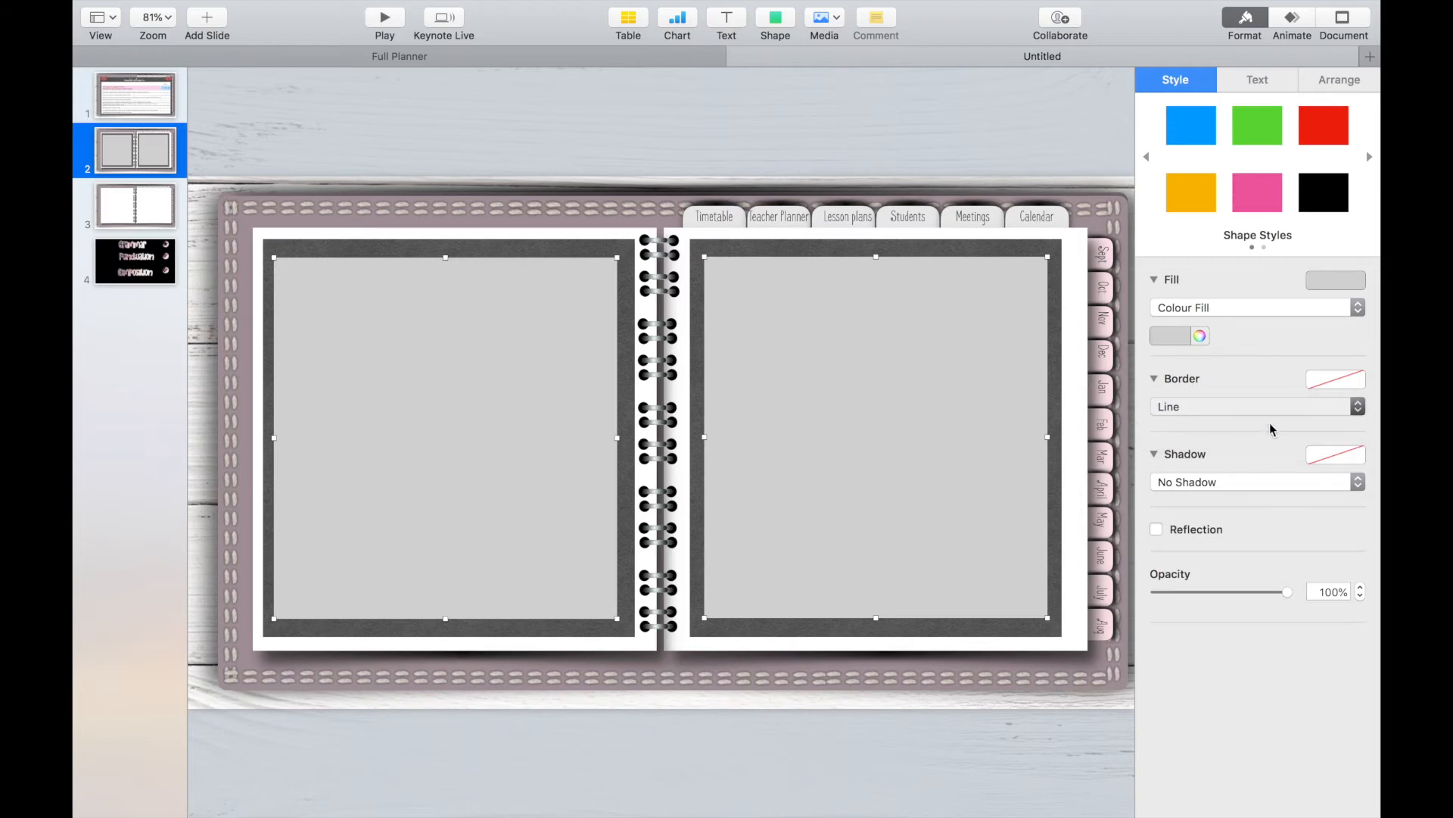
left_click(1249, 503)
left_click(1217, 554)
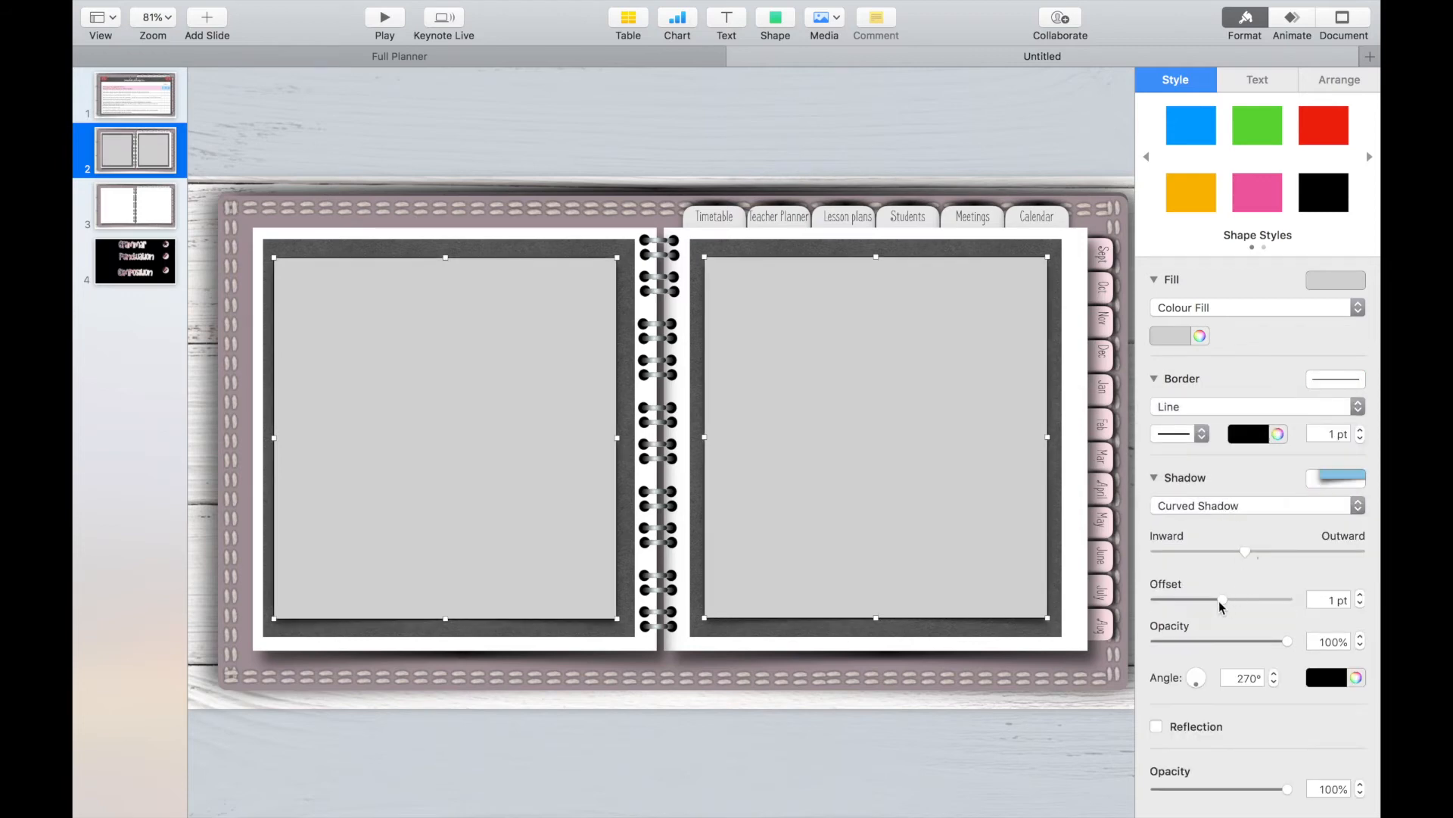
left_click_drag(1245, 552, 1260, 555)
left_click_drag(1220, 599, 1255, 600)
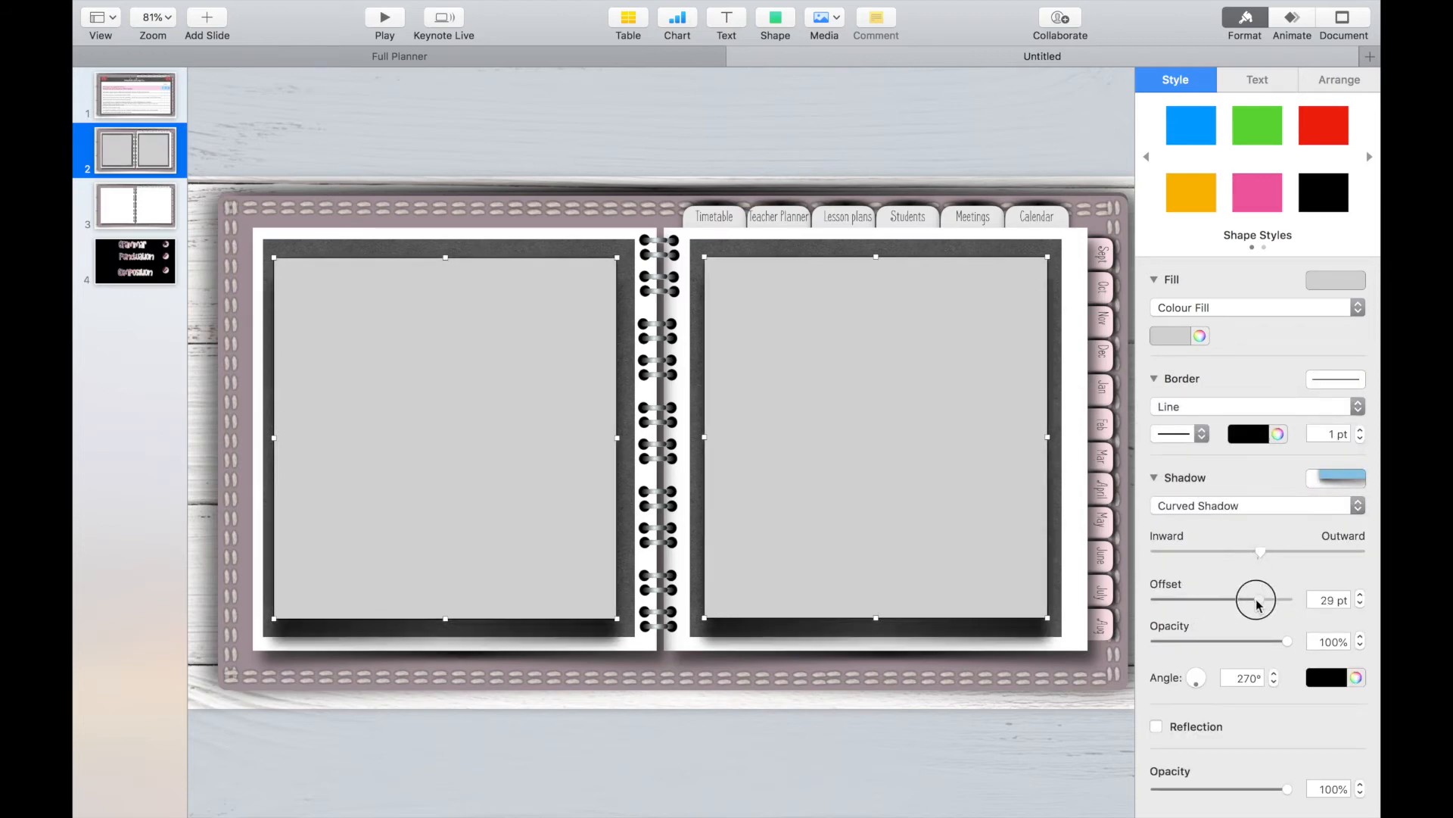
Add the text labels "Child" and "Narrative" one below the other in the upper-left corner of the left grey square
left_click(726, 19)
left_click_drag(664, 455, 306, 280)
type("Child")
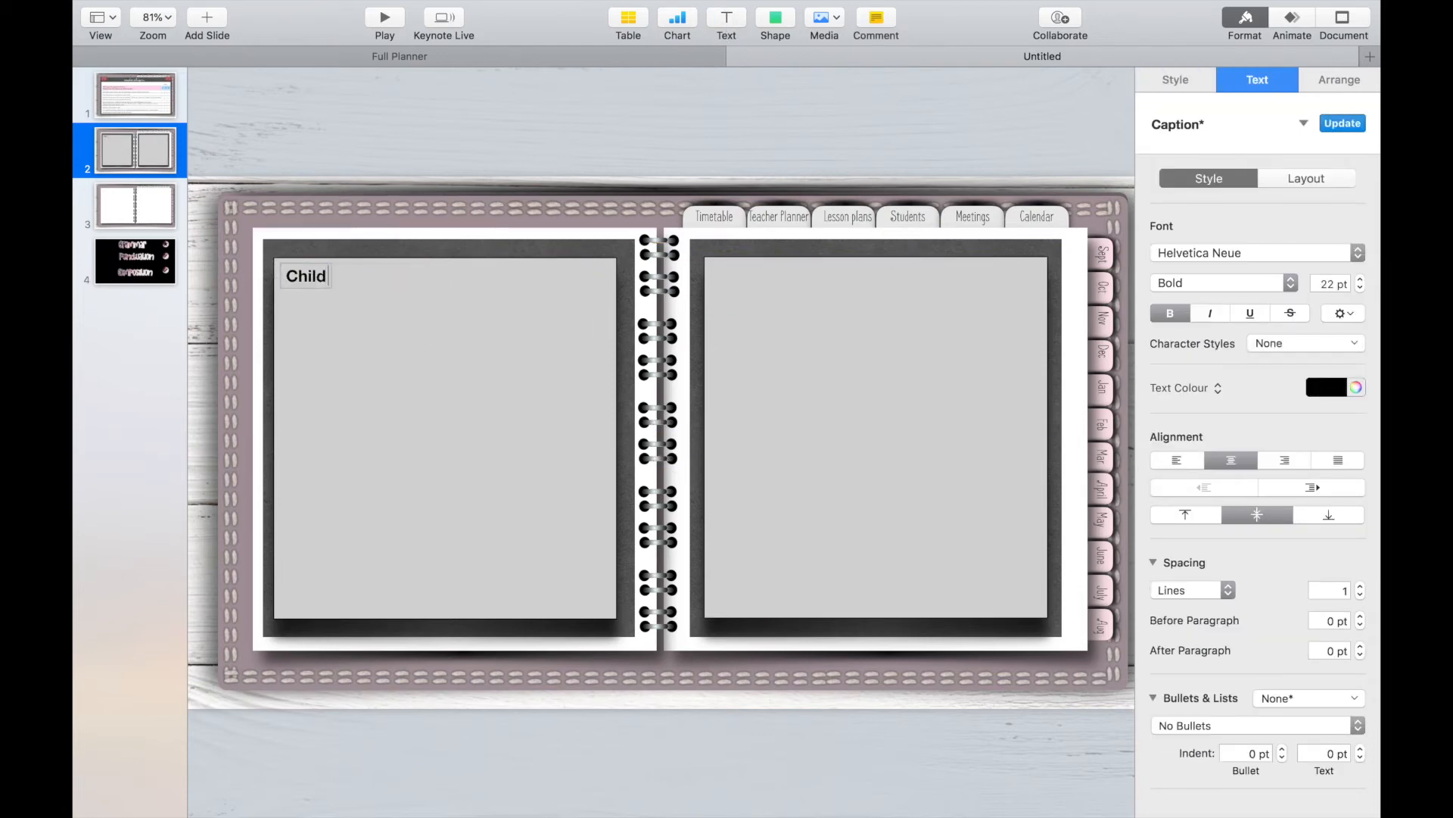
left_click(311, 283)
left_click_drag(311, 283, 305, 305)
type("Narrative")
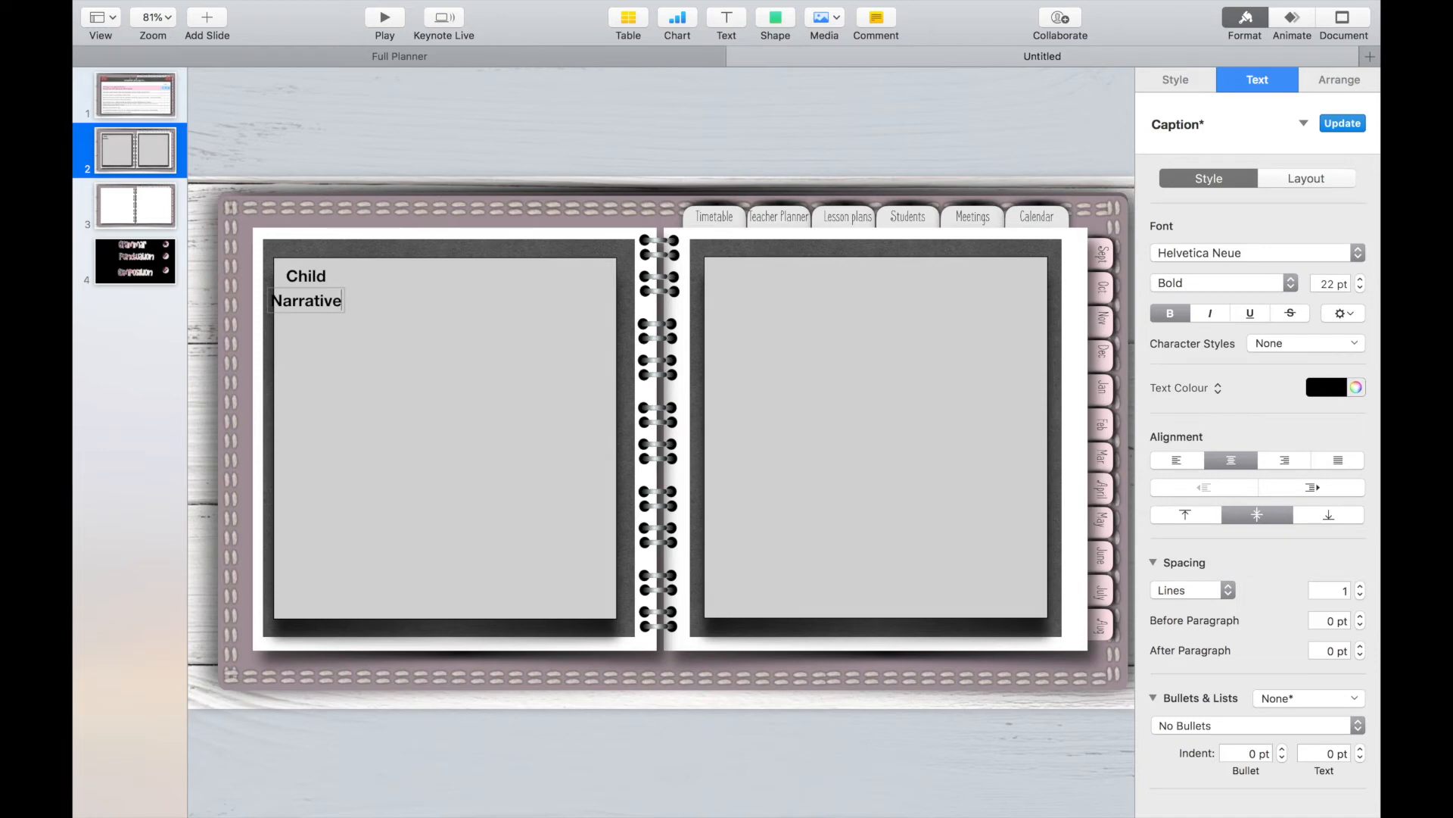
left_click(319, 206)
Copy the two text labels to the upper-left corner of the right grey square, with the second one reading "Description"
left_click_drag(308, 299, 734, 279)
key("super+d")
double_click(778, 302)
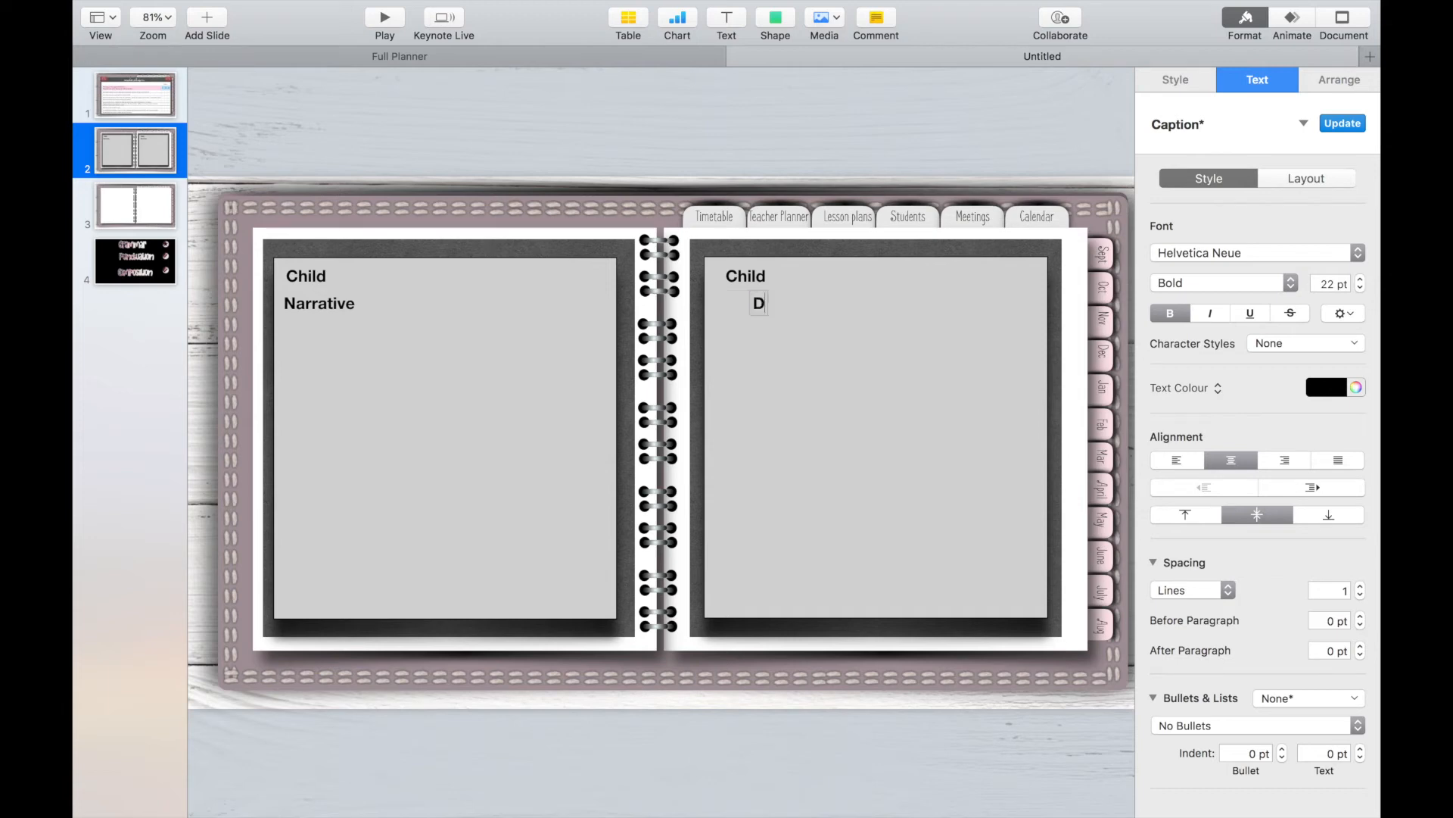
left_click(842, 322)
left_click_drag(785, 300, 794, 300)
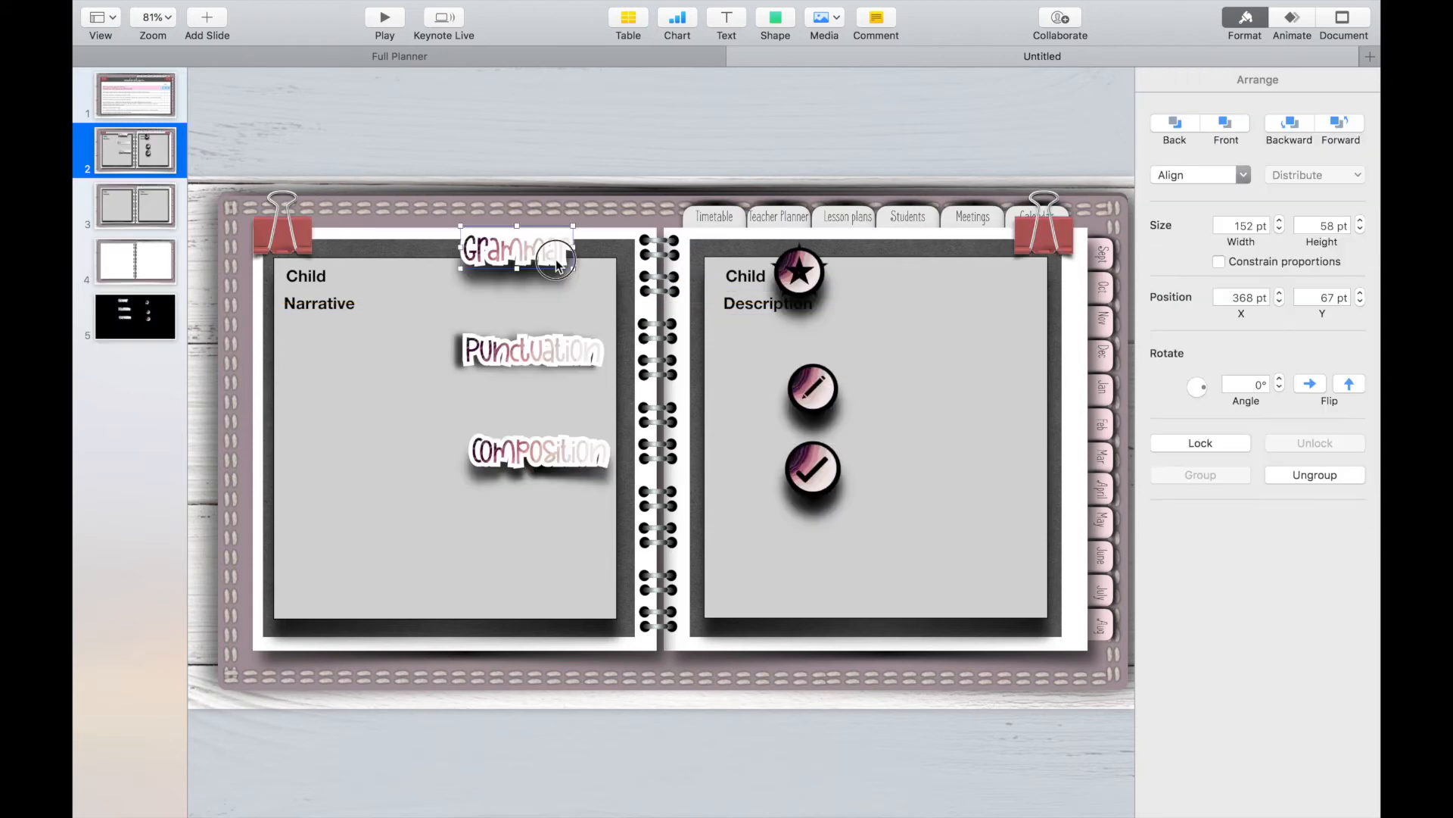
Move the Grammar, Composition and Punctuation stickers down to the lower edge of the left page
left_click_drag(497, 244, 567, 617)
left_click_drag(559, 486, 455, 636)
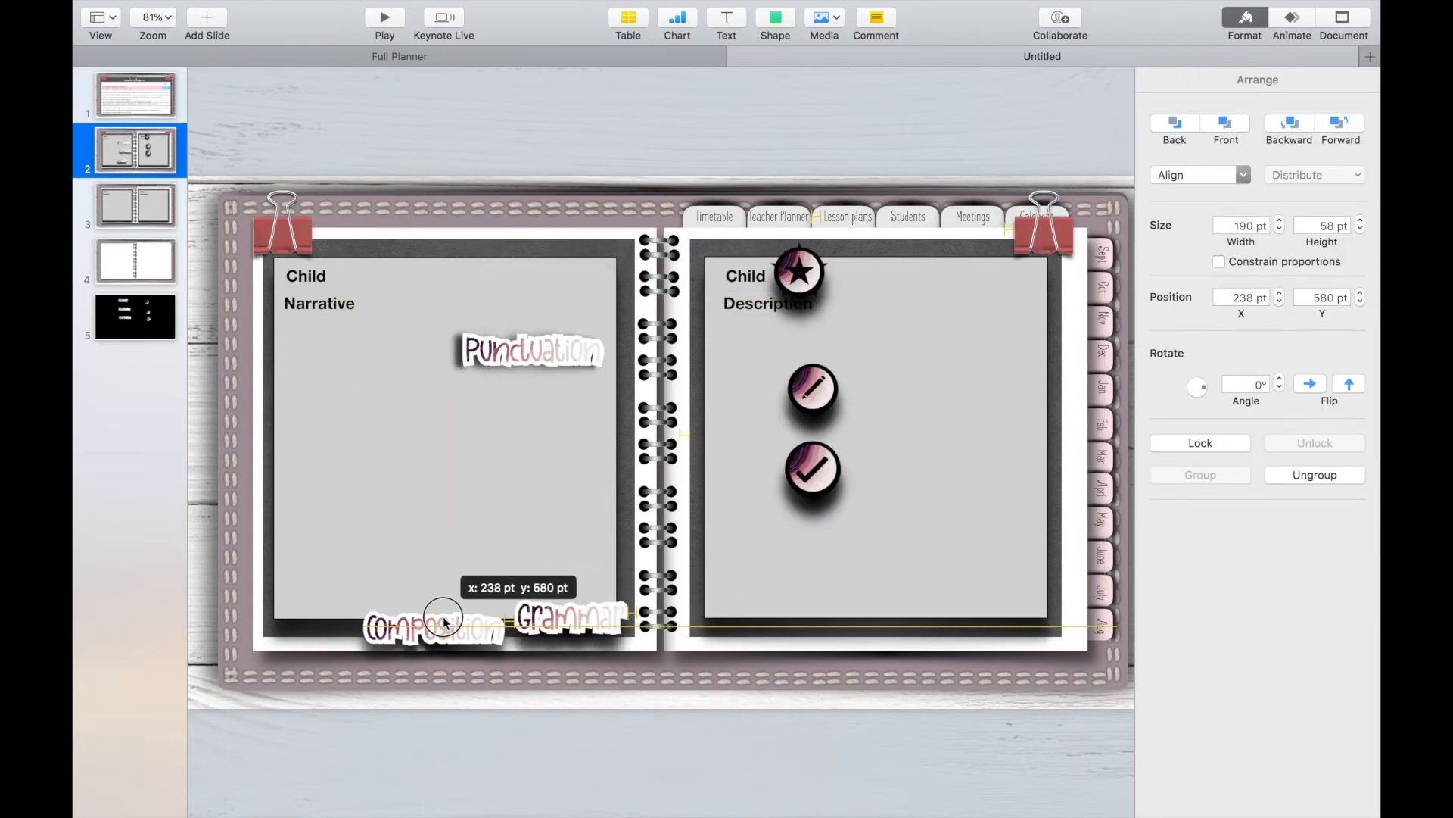
left_click_drag(519, 358, 307, 657)
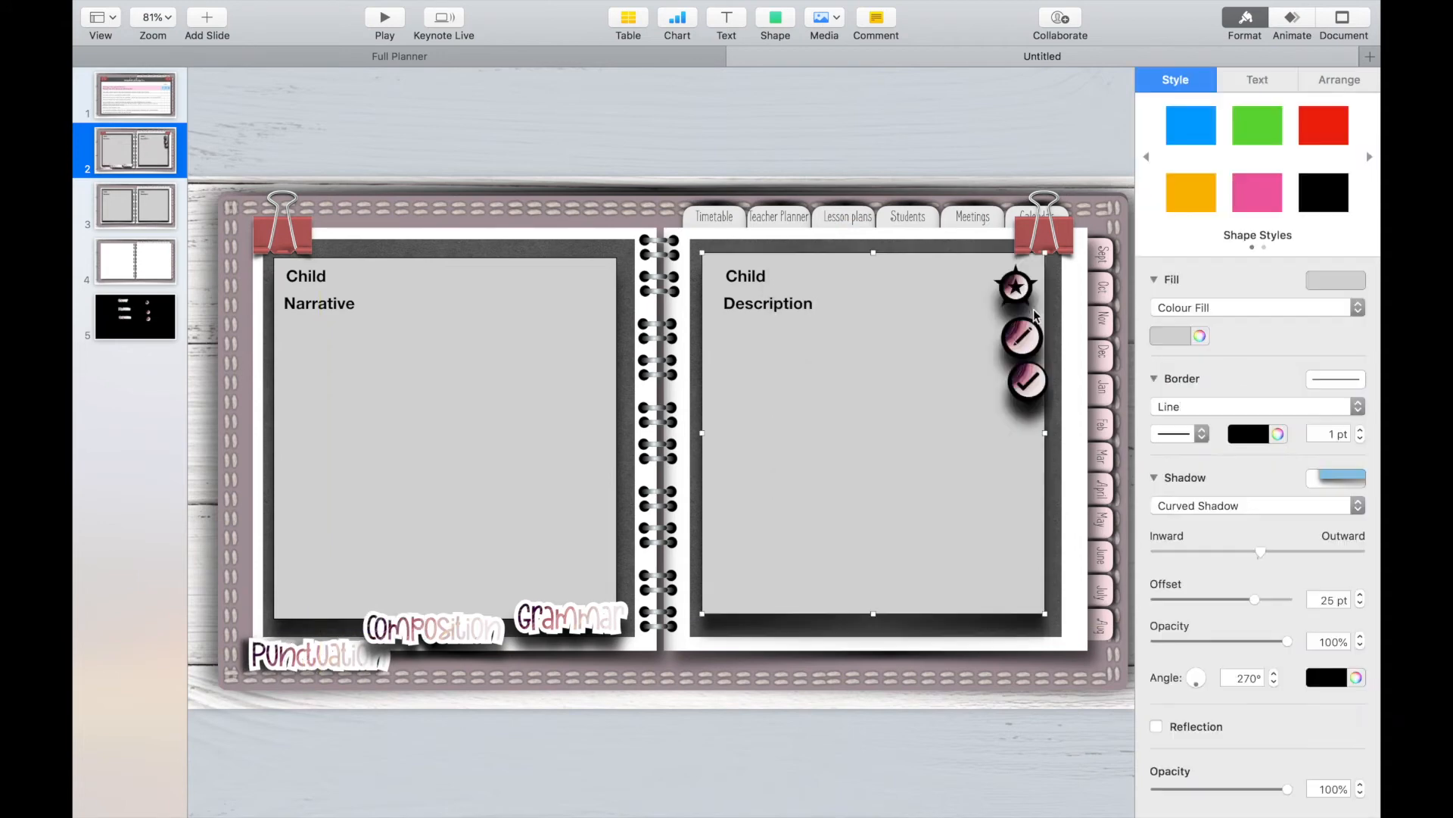
Remove the star, pencil and tick icons from the right page and line up the Composition and Punctuation stickers along the left page's lower edge
left_click(1021, 296)
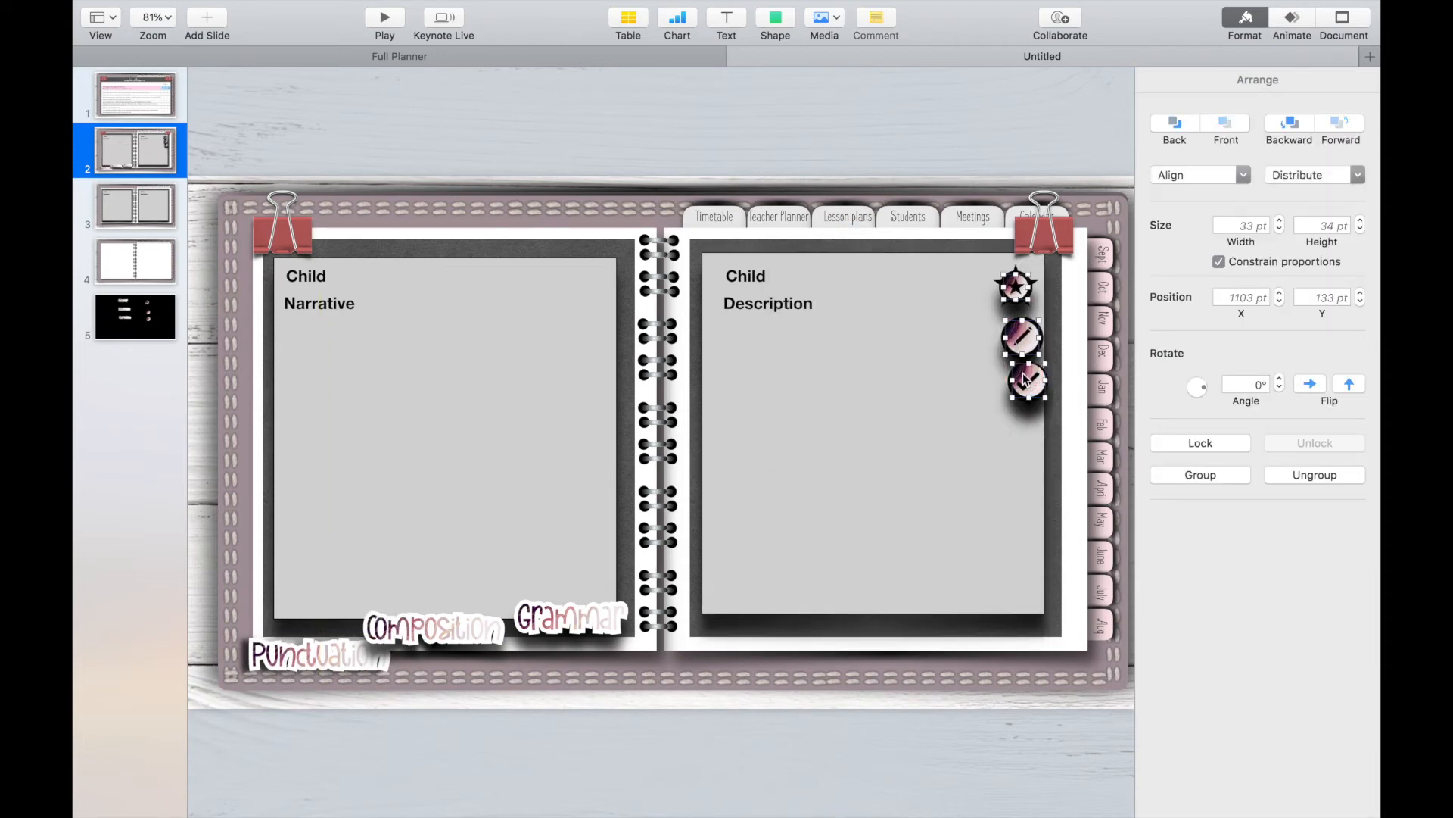
left_click(971, 301)
mouse_move(445, 648)
left_mouse_down()
mouse_move(549, 589)
mouse_move(581, 594)
mouse_move(462, 666)
mouse_move(452, 650)
left_mouse_up()
left_click(358, 649)
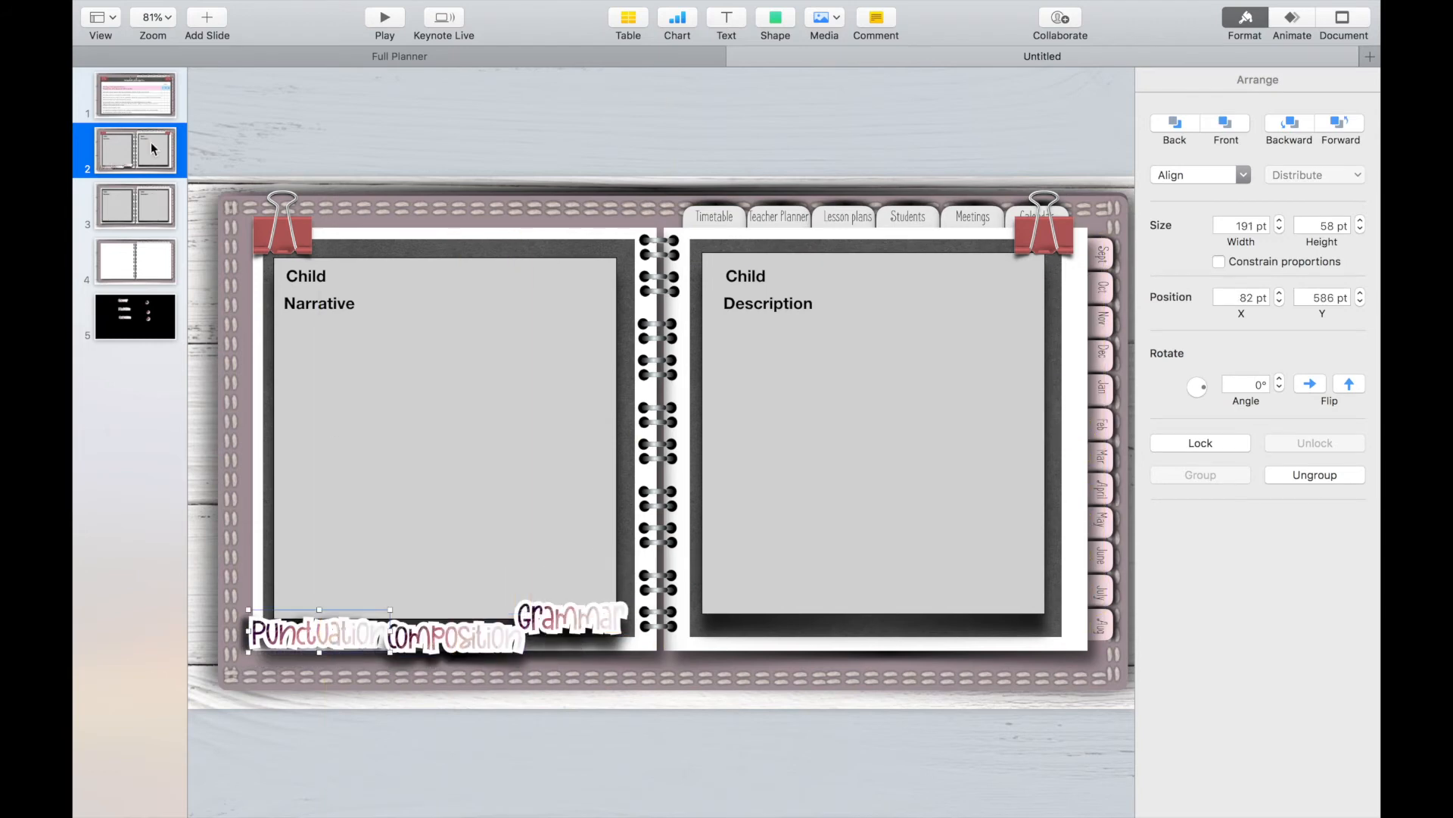
left_click(149, 201)
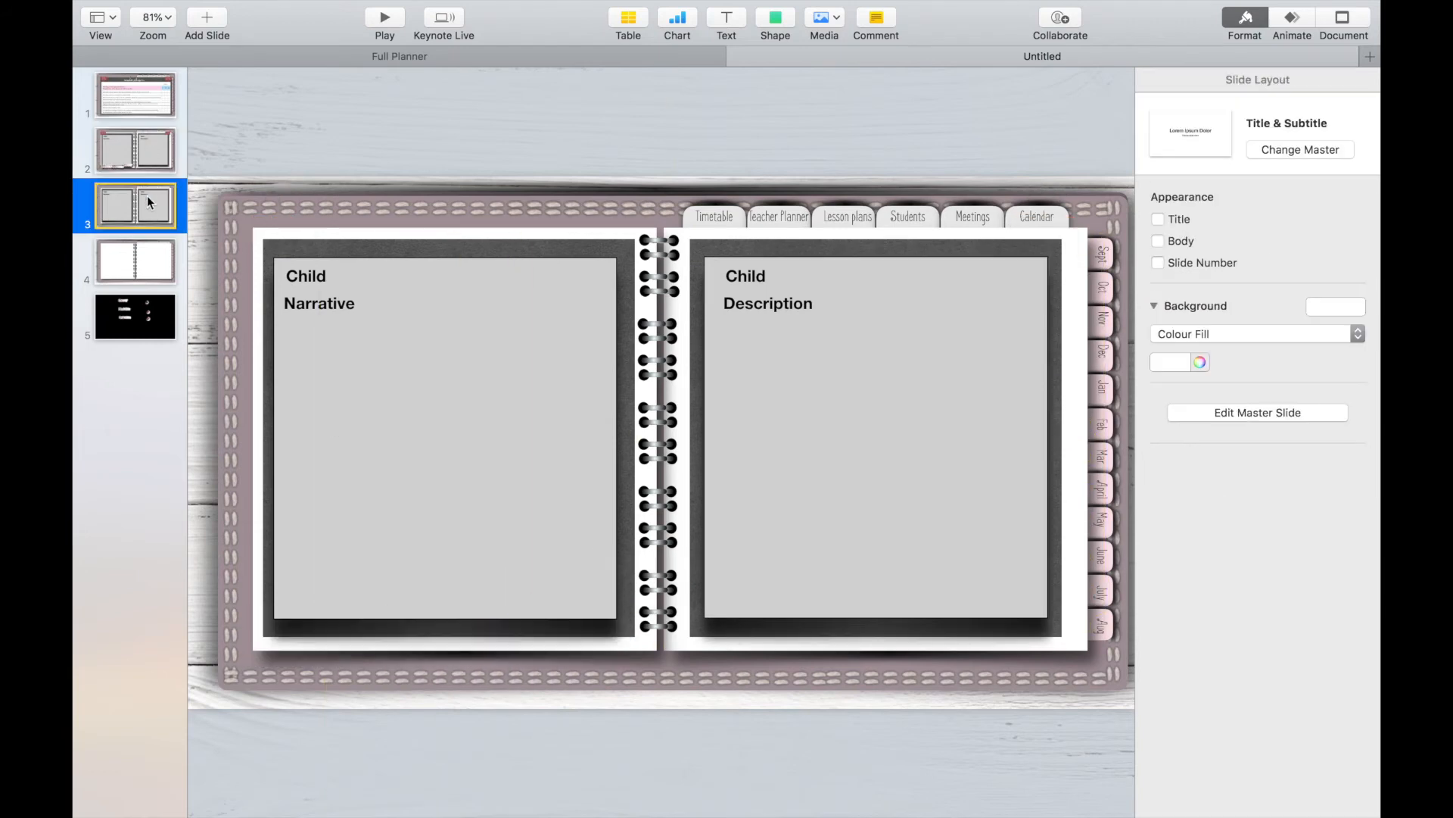
left_click(147, 143)
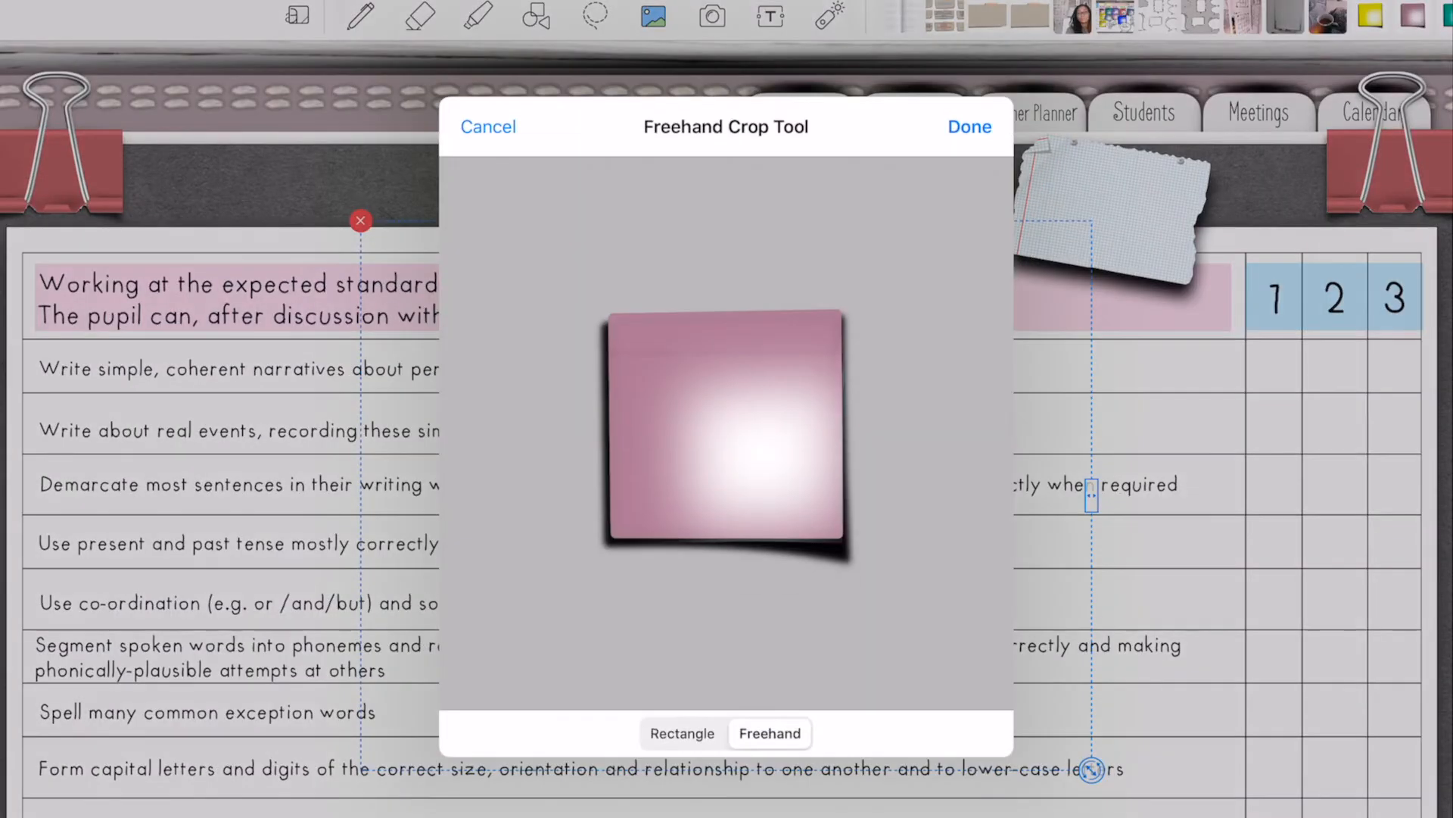
In GoodNotes, crop two pink sticky notes to a rectangle and place them small in column 1 of the first two Moderation criteria rows
left_click(682, 733)
left_click(970, 127)
left_click_drag(1091, 769, 1273, 365)
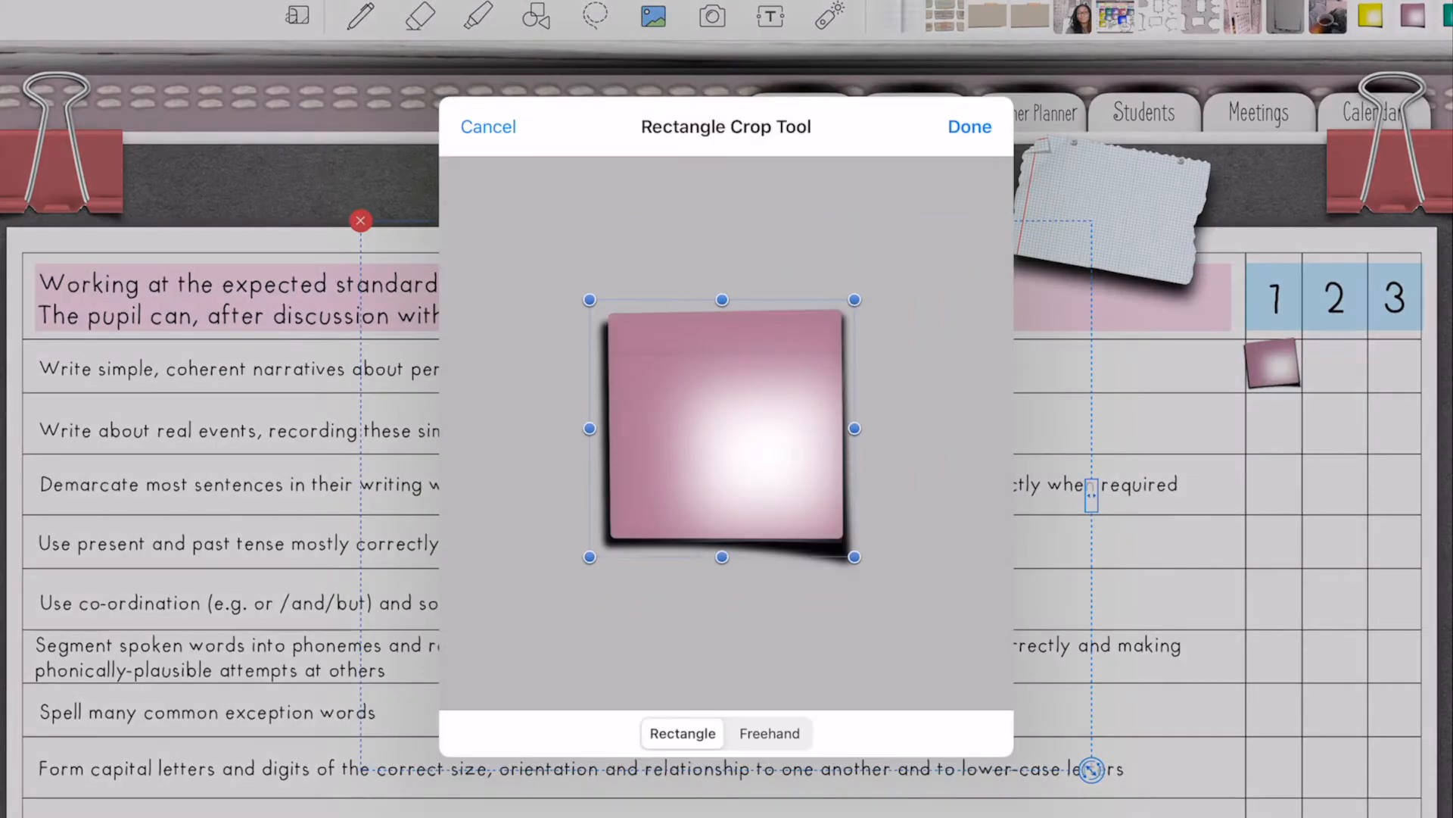
left_click(970, 127)
left_click_drag(999, 770, 759, 527)
left_click_drag(725, 495, 1299, 456)
left_click(1135, 545)
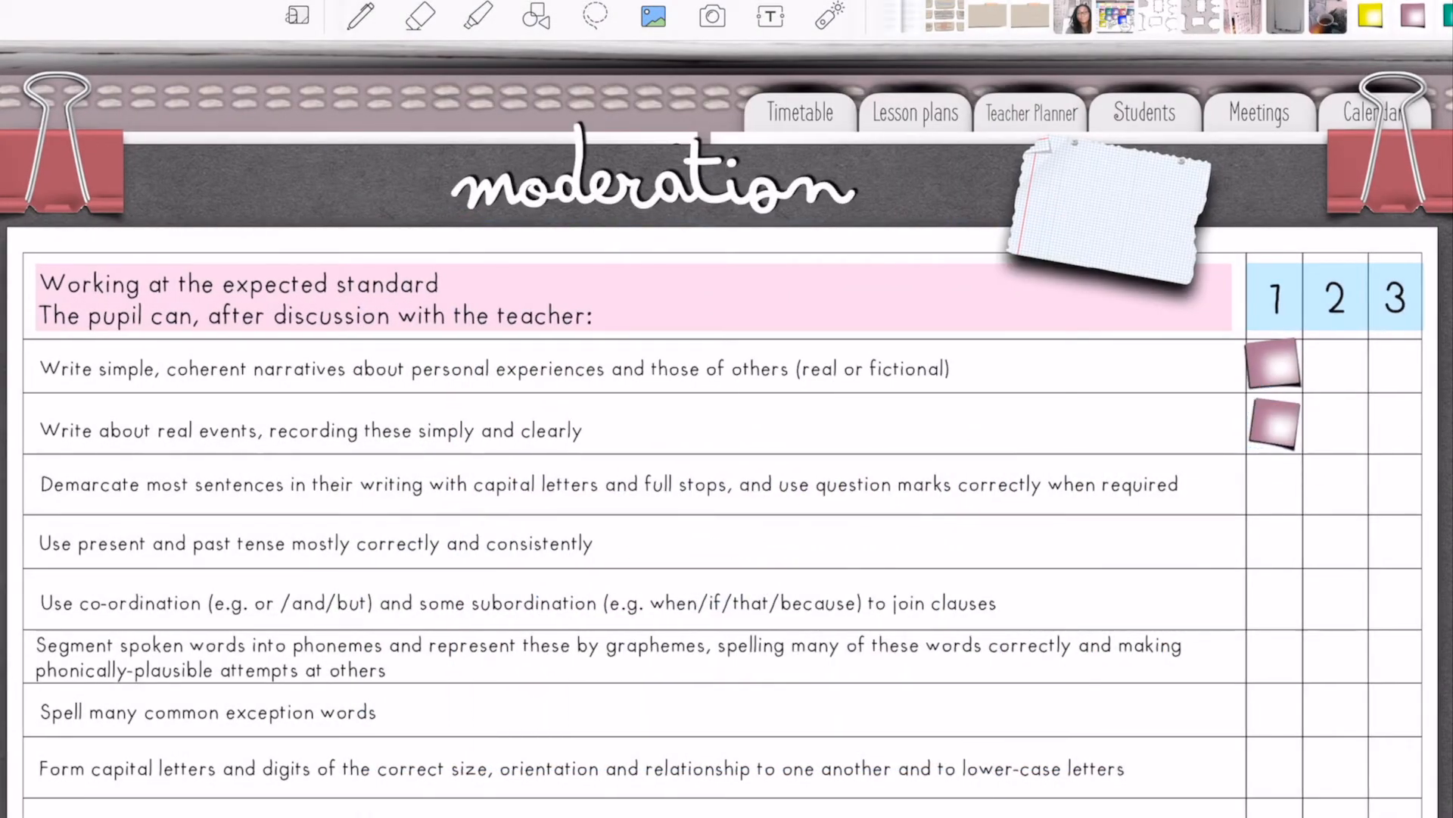
Insert a green sticky note, crop it to a rectangle and fit it into column 1 of the "Demarcate most sentences" row
scroll(1158, 15, "right", 1)
left_click(1360, 15)
left_click(681, 187)
left_click_drag(465, 234, 595, 305)
left_click(970, 127)
left_click_drag(999, 770, 805, 521)
left_click_drag(727, 495, 1273, 484)
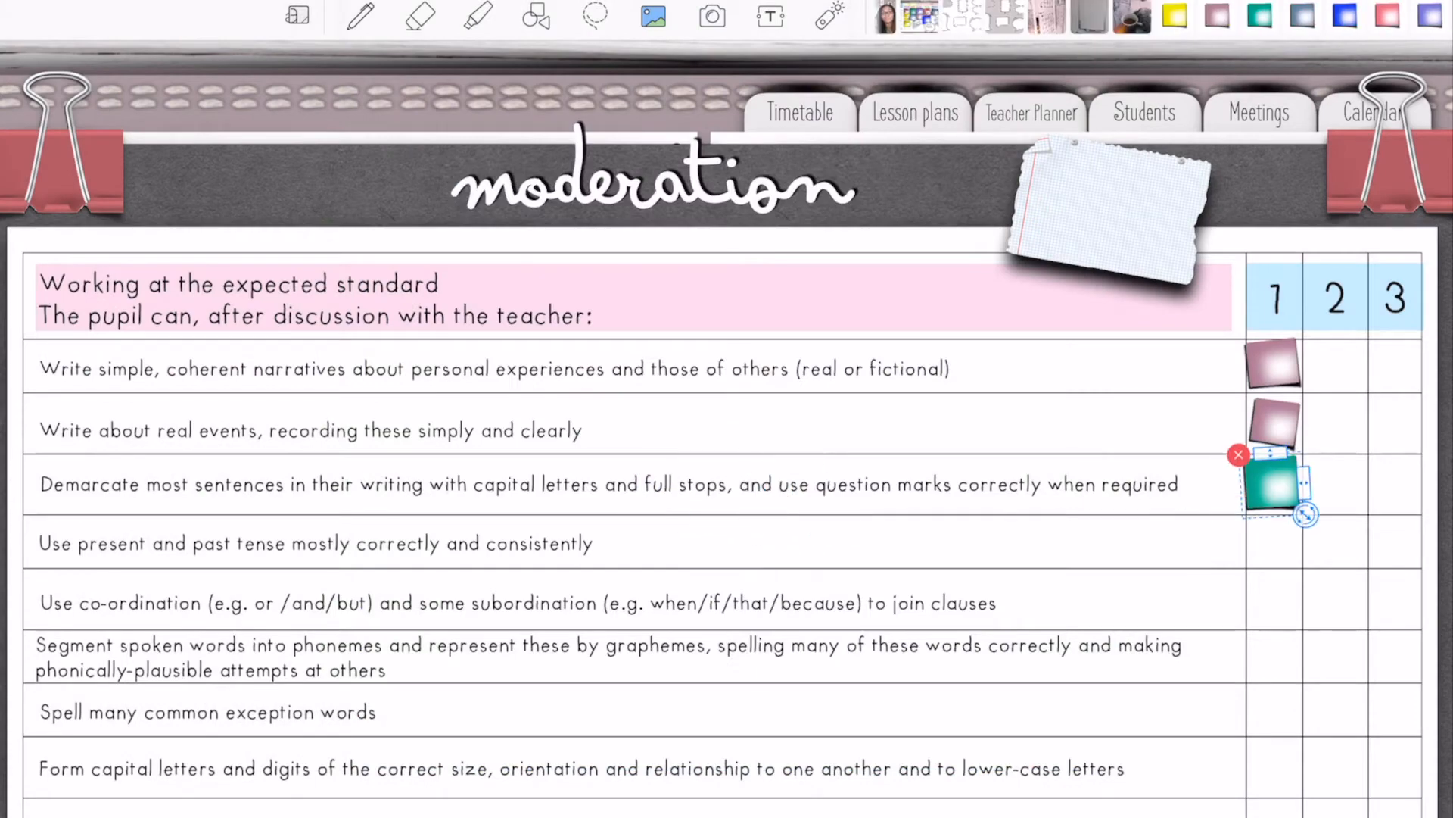
Insert a rectangle-cropped blue sticky note and fit it into column 1 of the "Use present and past tense" row
scroll(1158, 15, "right", 1)
left_click(1345, 15)
left_click(682, 188)
left_click(970, 126)
left_click_drag(1092, 769, 1273, 539)
Insert a rectangle-cropped coral sticky note and fit it into column 1 of the "Use co-ordination" row
left_click(1387, 15)
left_click(681, 188)
left_click(970, 127)
left_click_drag(1092, 770, 1276, 600)
Place a cropped yellow sticky note in column 1 of the "Segment spoken words" row, then more notes below and a purple one in column 2 of row two
left_click(1176, 15)
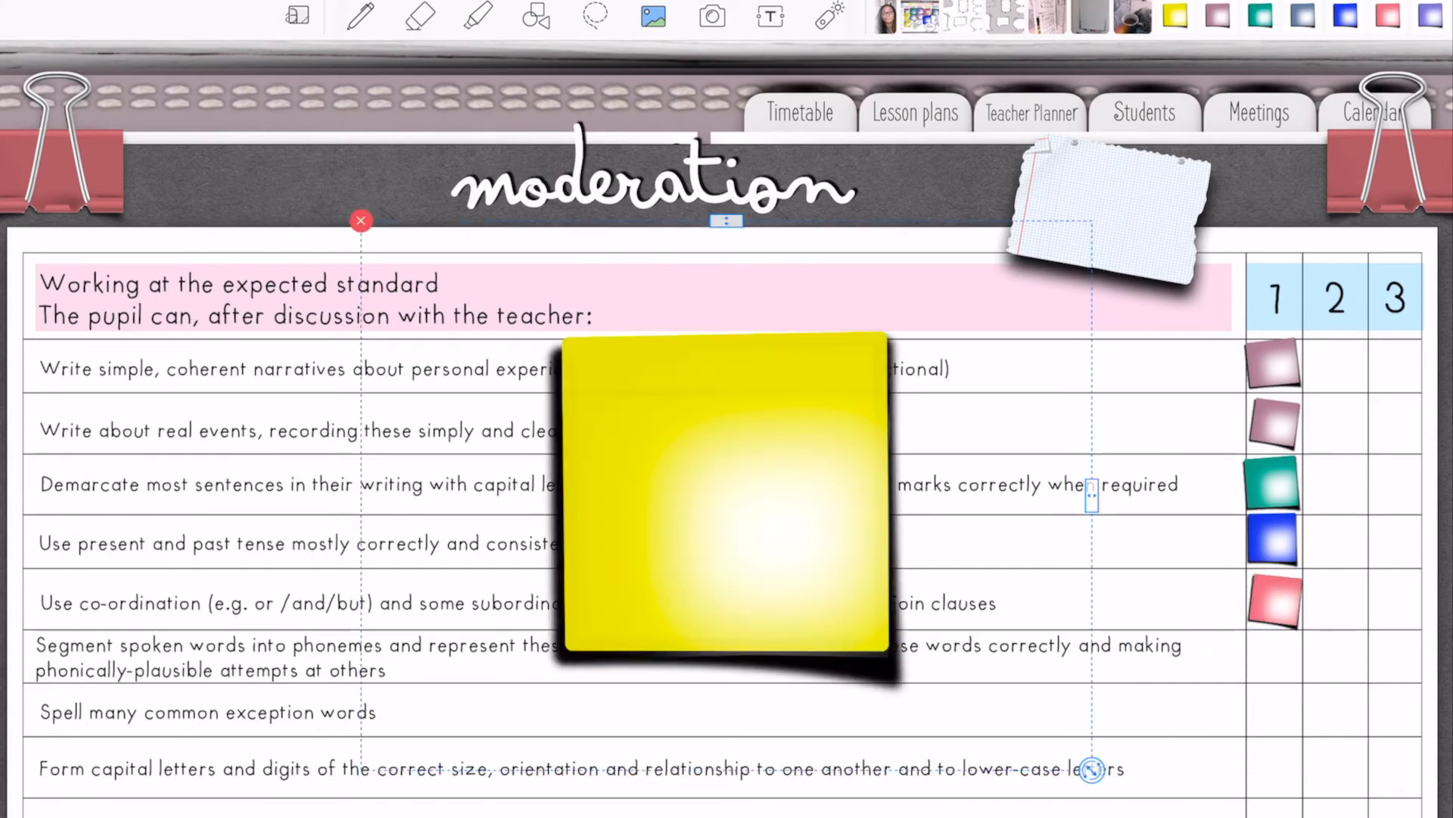
left_click(682, 188)
left_click(970, 126)
left_click_drag(1091, 769, 746, 534)
left_click_drag(700, 439, 1274, 655)
left_click(682, 188)
left_click(969, 127)
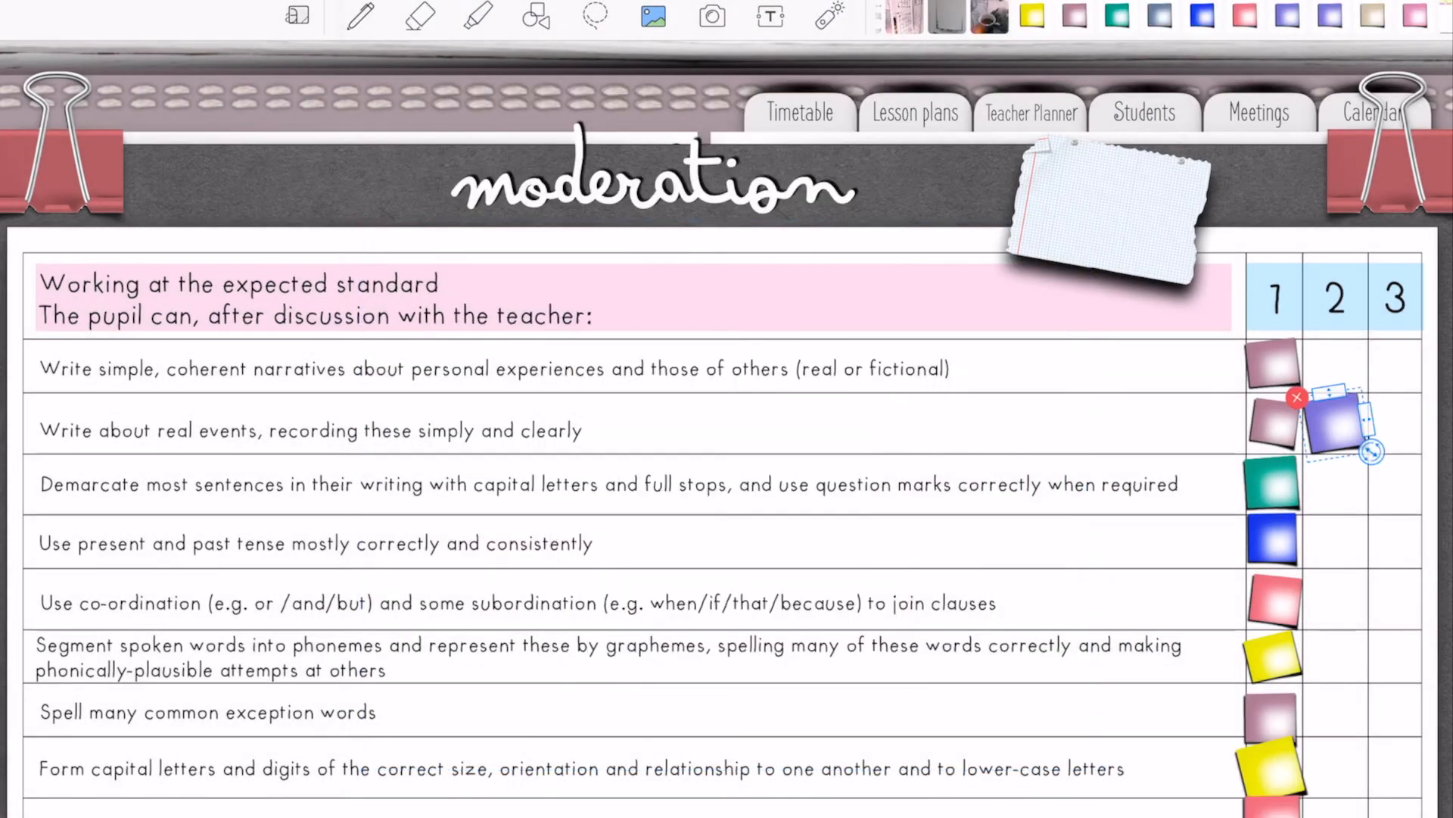
Insert a beige sticky note, crop it tightly to a rectangle and place it small in column 2 beside the "Form capital letters" row
left_click(1373, 16)
left_click(681, 187)
left_click_drag(452, 225, 464, 302)
left_click_drag(991, 628, 870, 530)
left_click(969, 127)
left_click_drag(1003, 770, 765, 521)
left_click_drag(721, 494, 1352, 794)
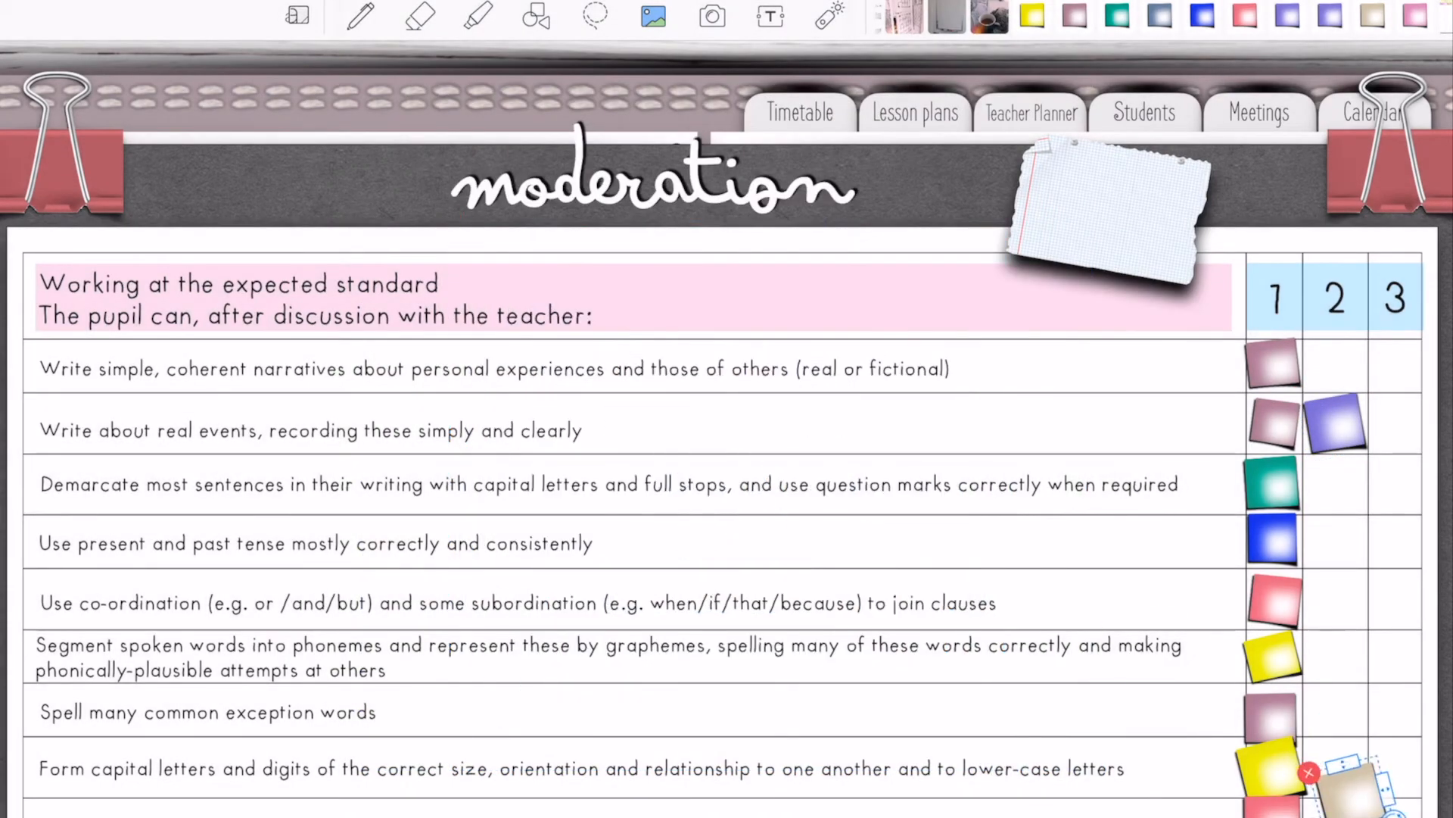